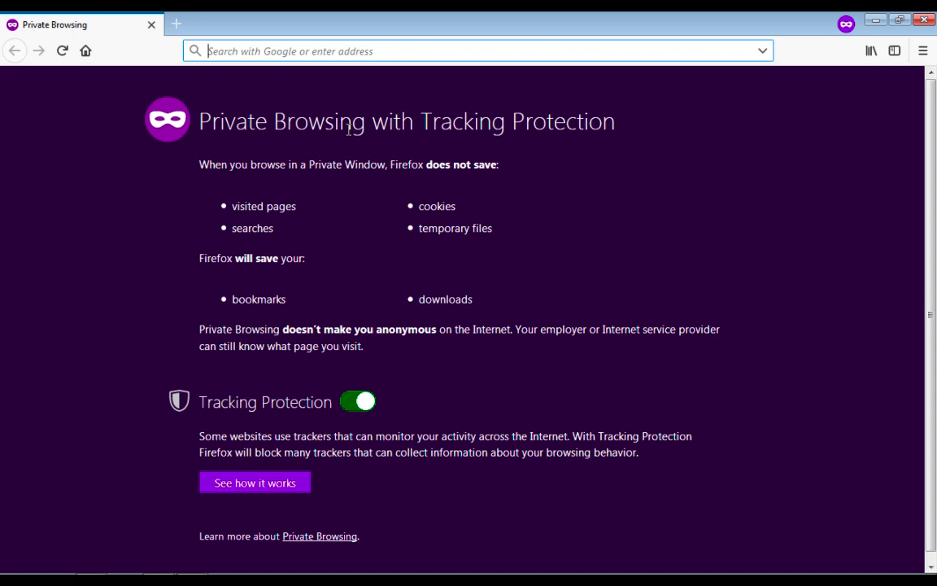
# Search Google for "tor project" and open the Tor Browser for Windows download page on torproject.org.
pyautogui.write('tor projec')
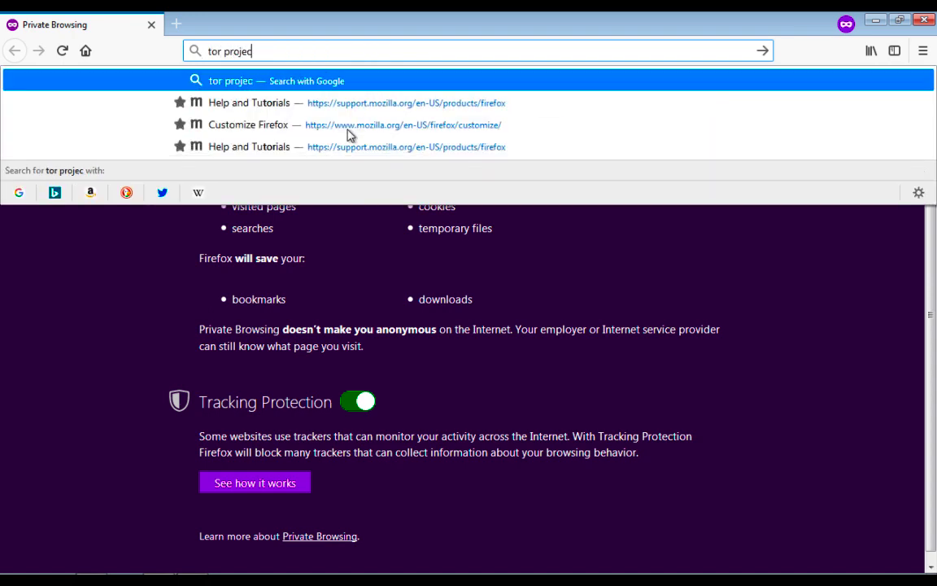
pyautogui.write('t')
pyautogui.press('Return')
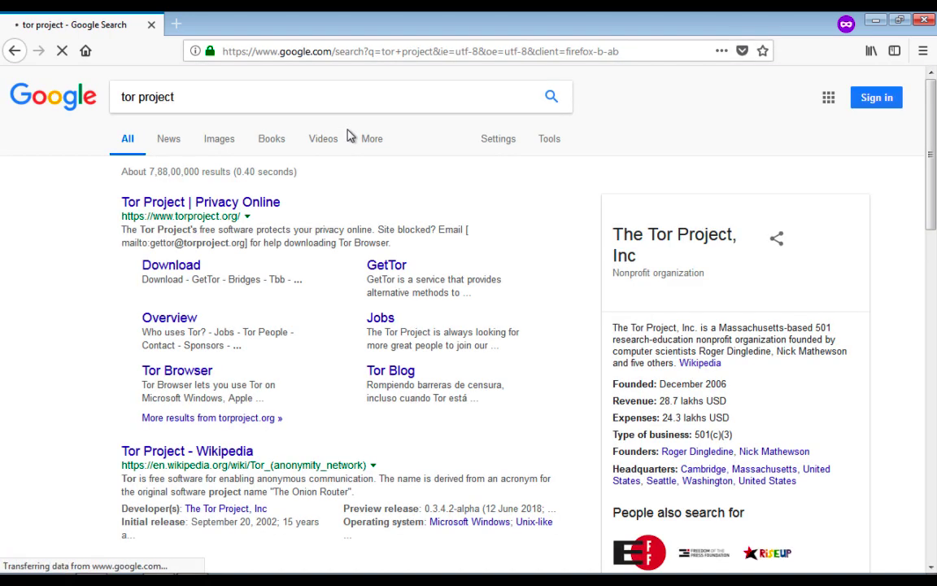
pyautogui.click(242, 204)
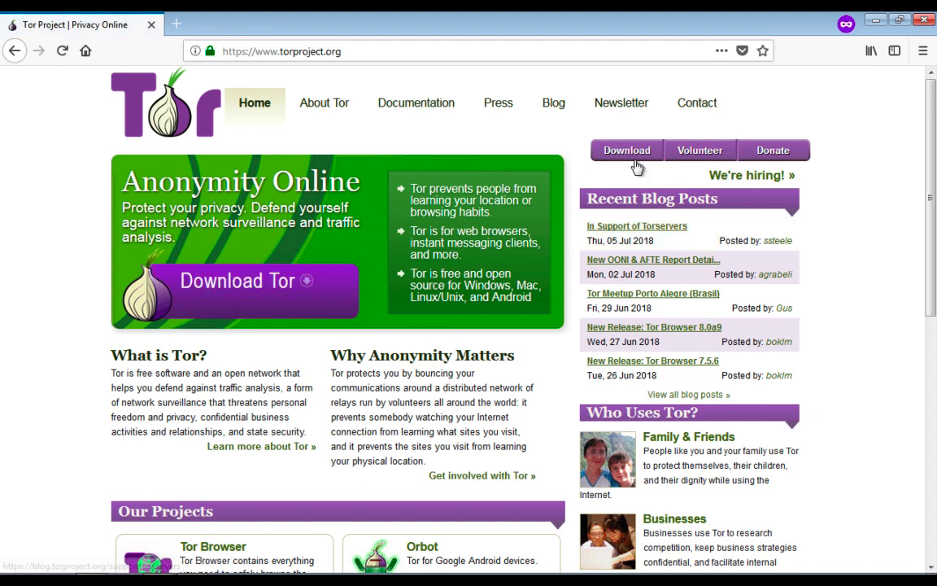
pyautogui.click(291, 304)
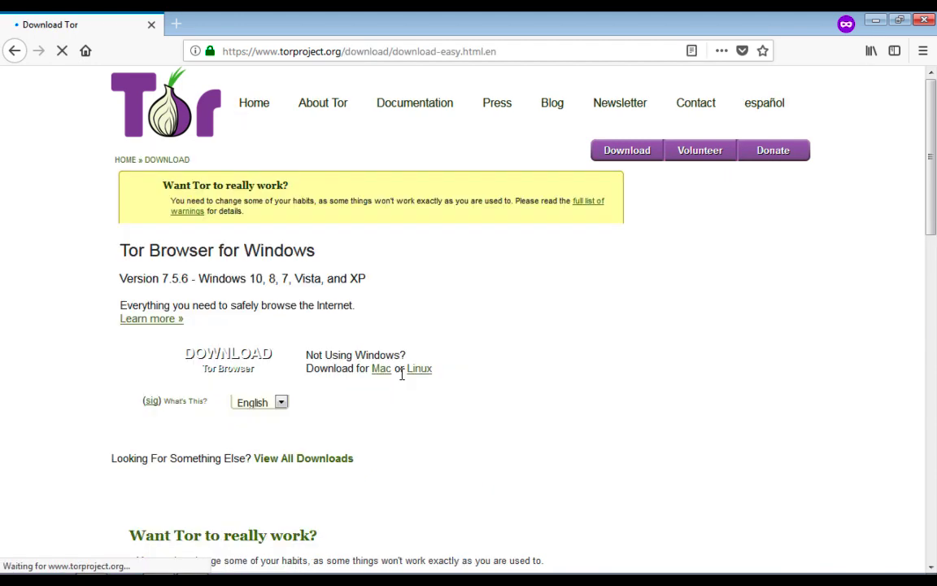
pyautogui.scroll(-2, 385, 369)
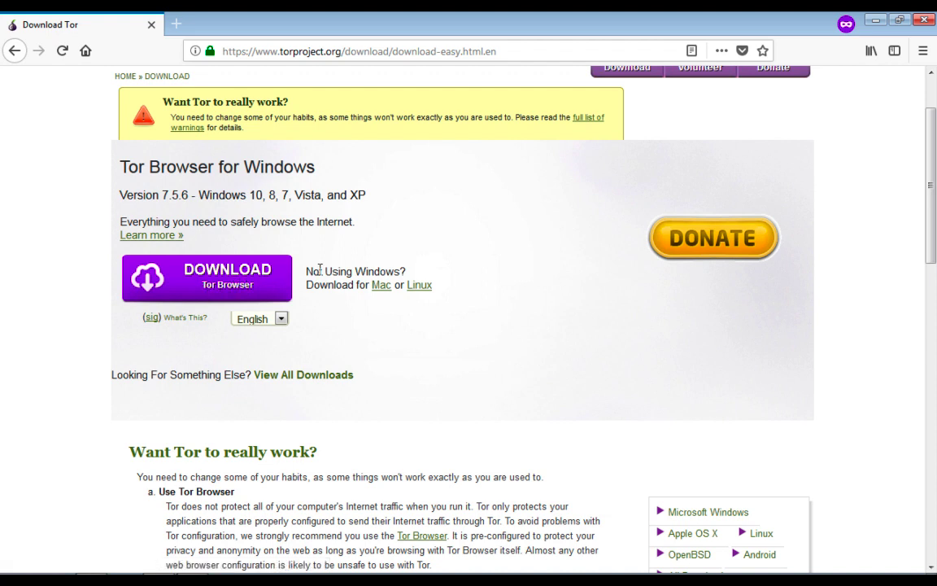
pyautogui.moveTo(312, 273); pyautogui.dragTo(403, 274)
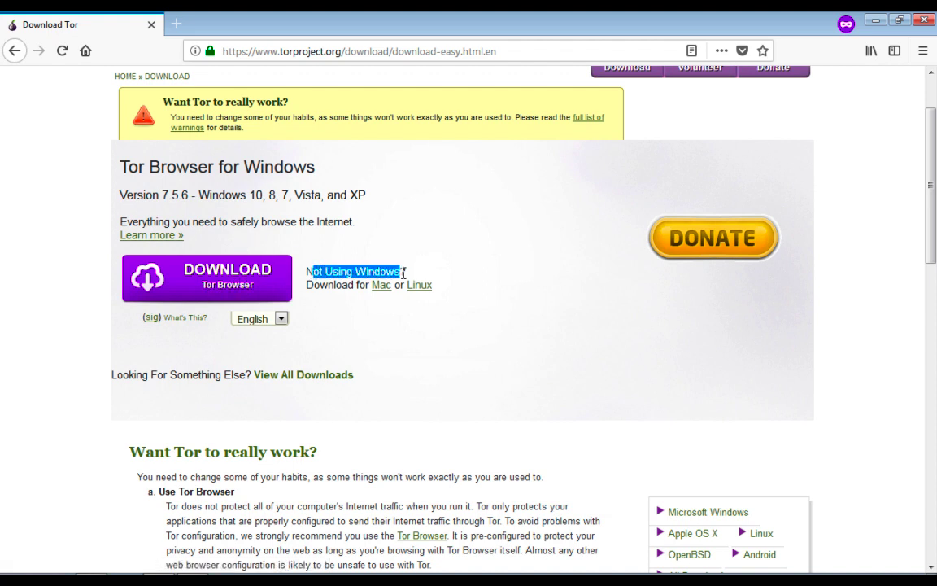
pyautogui.click(343, 288)
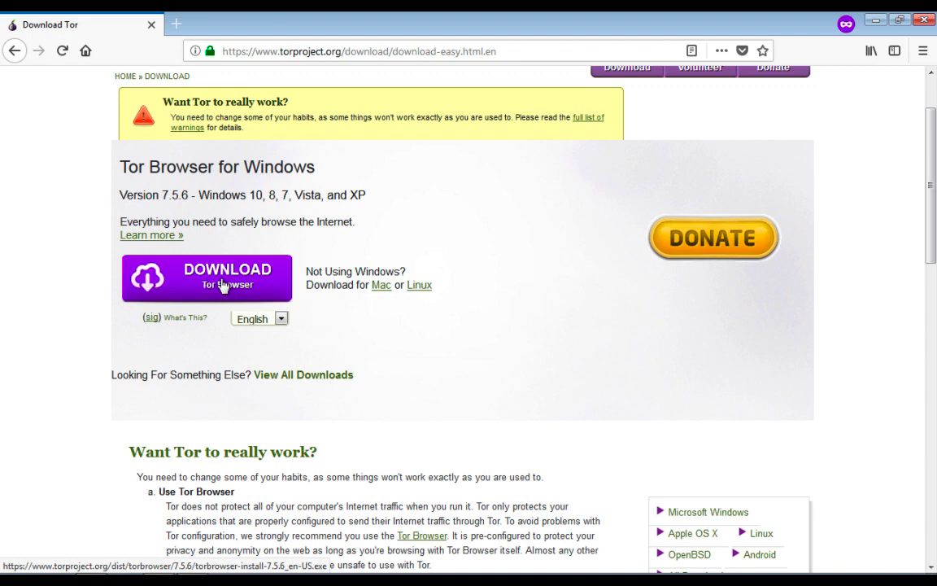
# Run the torbrowser-install-7.0.11_en-US.exe installer from the desktop and accept English as the installer language.
pyautogui.click(877, 22)
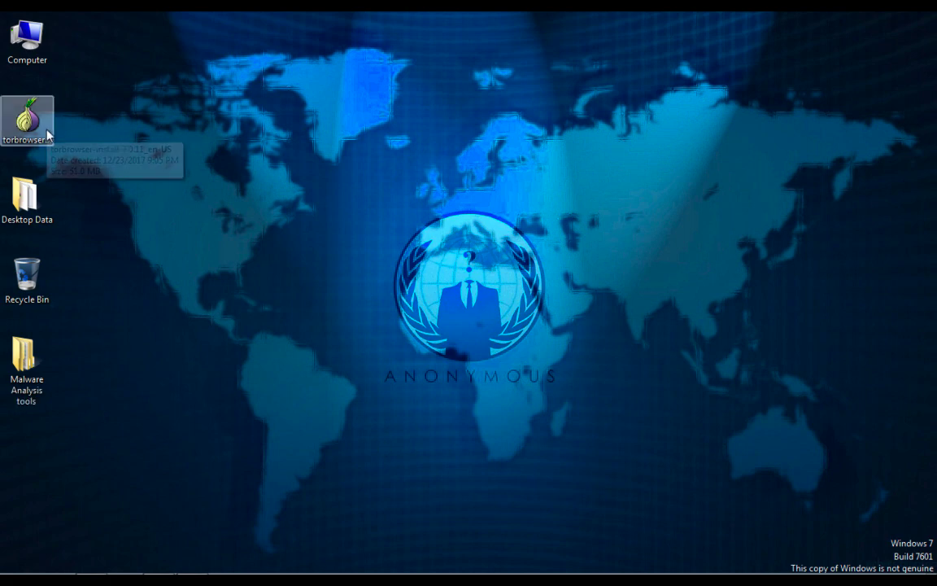
pyautogui.doubleClick(32, 122)
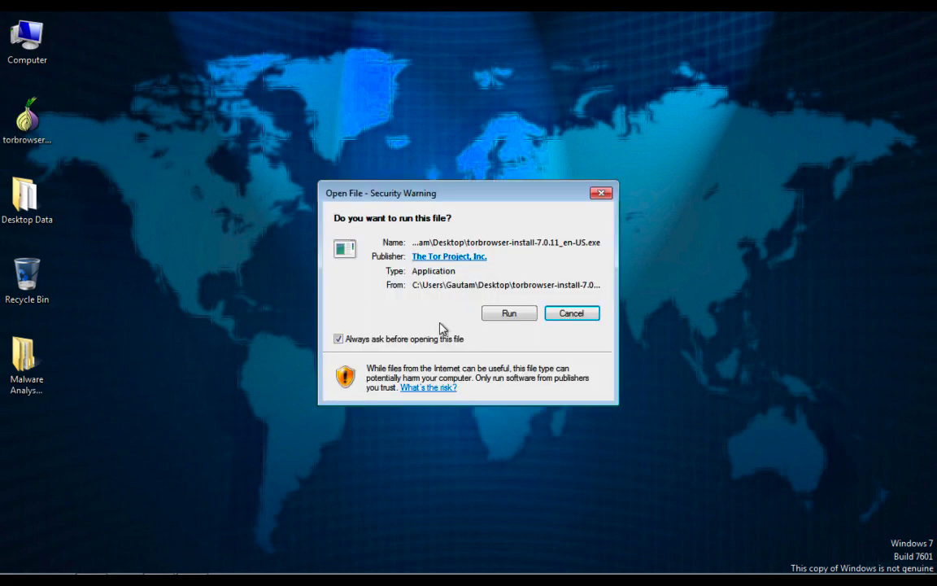
pyautogui.click(496, 317)
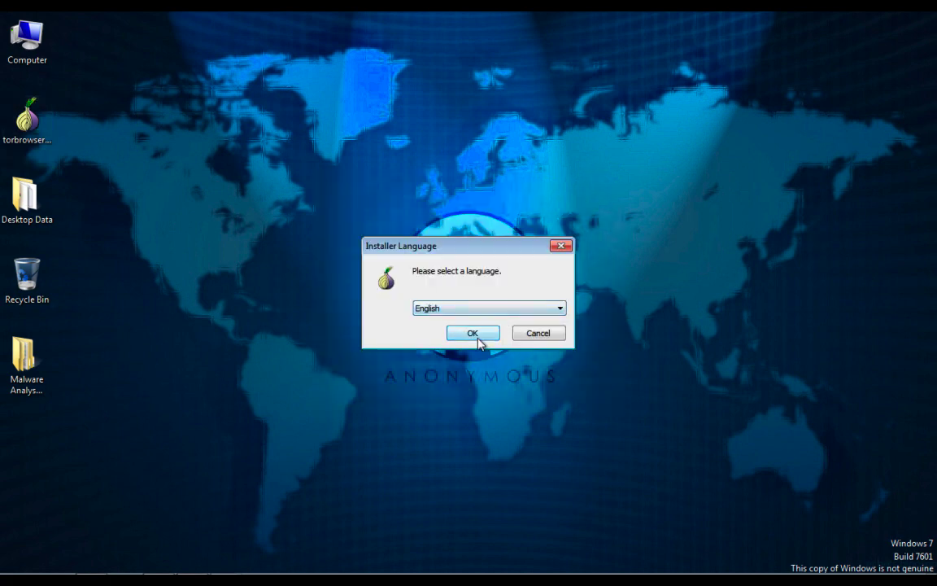
pyautogui.moveTo(475, 246); pyautogui.dragTo(446, 226)
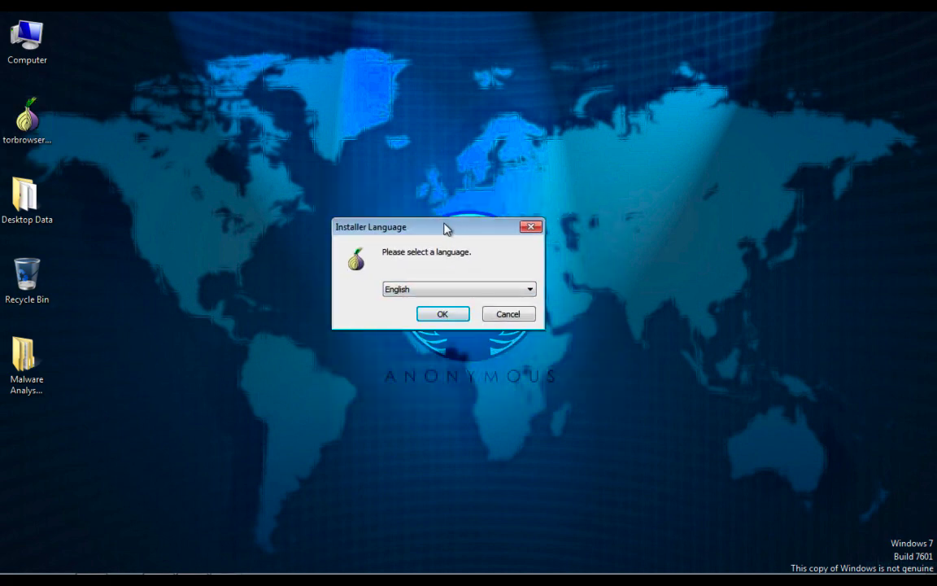
pyautogui.click(442, 314)
# Install Tor Browser into the Tor Browser folder on the desktop and finish setup with launching and shortcuts enabled.
pyautogui.moveTo(434, 158); pyautogui.dragTo(416, 142)
pyautogui.click(448, 314)
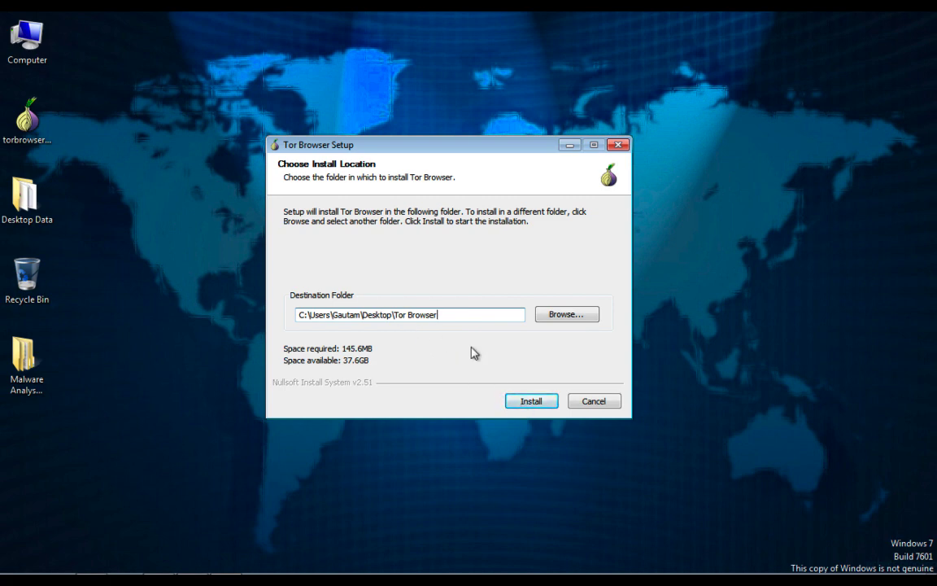
pyautogui.click(526, 399)
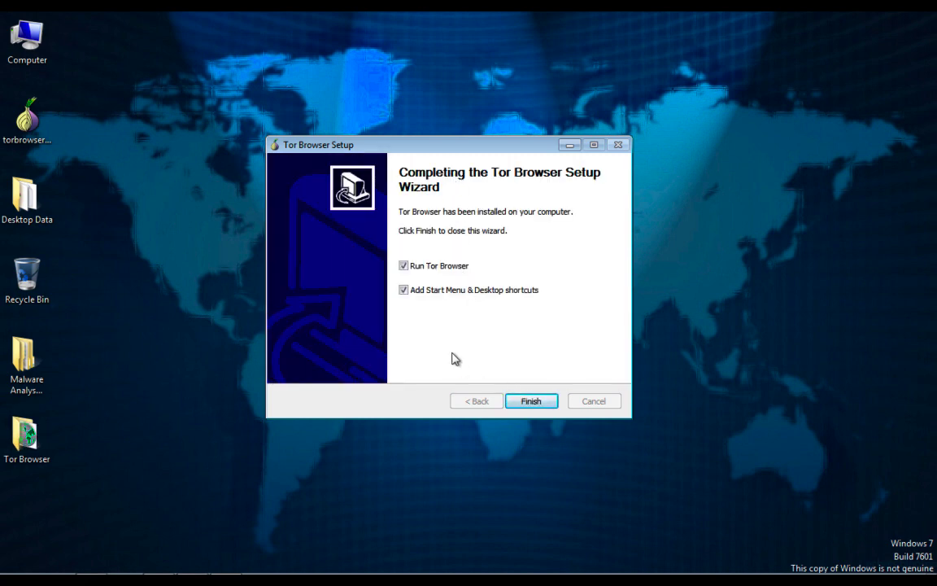
pyautogui.click(529, 402)
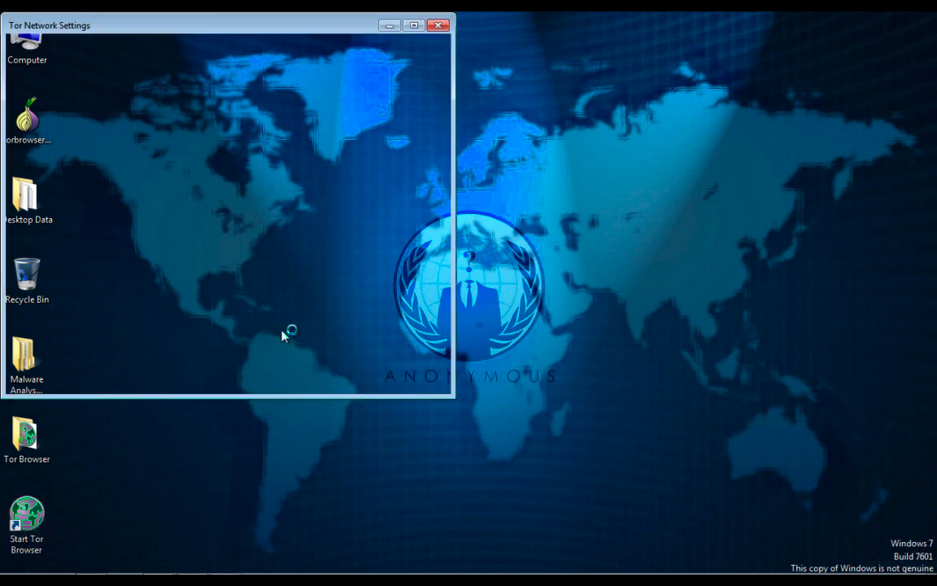
# Make a direct connection to the Tor network, keeping the settings and status windows near the middle of the screen.
pyautogui.moveTo(232, 26); pyautogui.dragTo(457, 102)
pyautogui.click(289, 258)
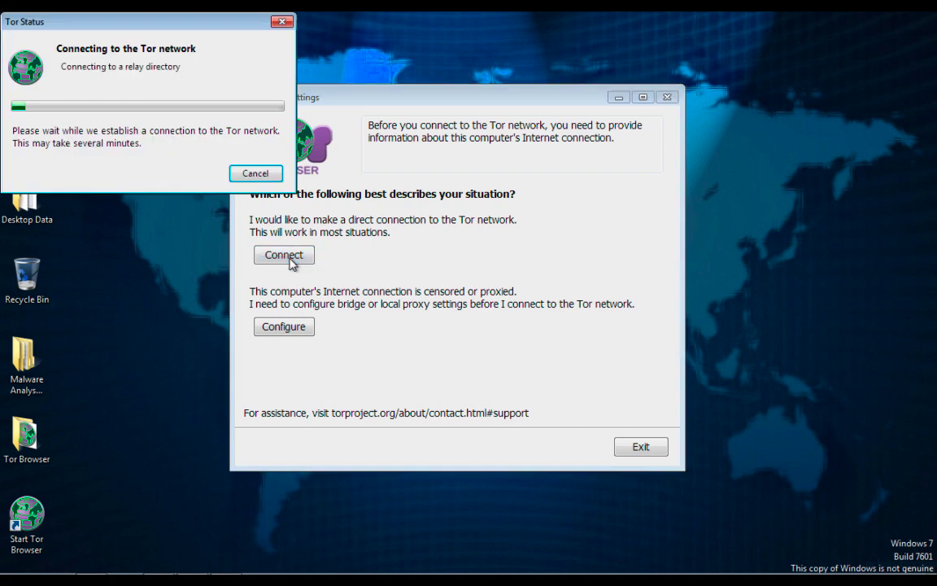
pyautogui.moveTo(192, 25); pyautogui.dragTo(531, 154)
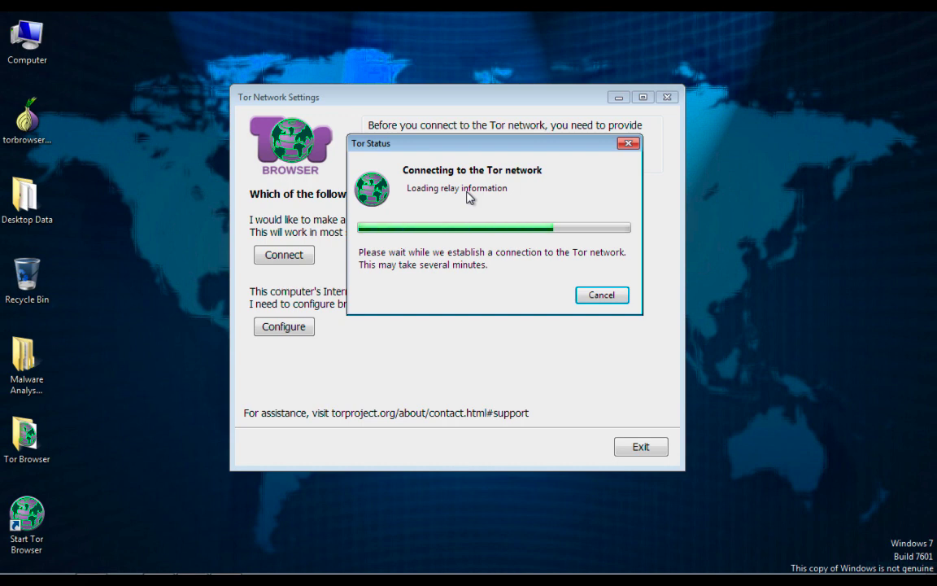
pyautogui.moveTo(467, 5)
pyautogui.moveTo(485, 148); pyautogui.dragTo(486, 165)
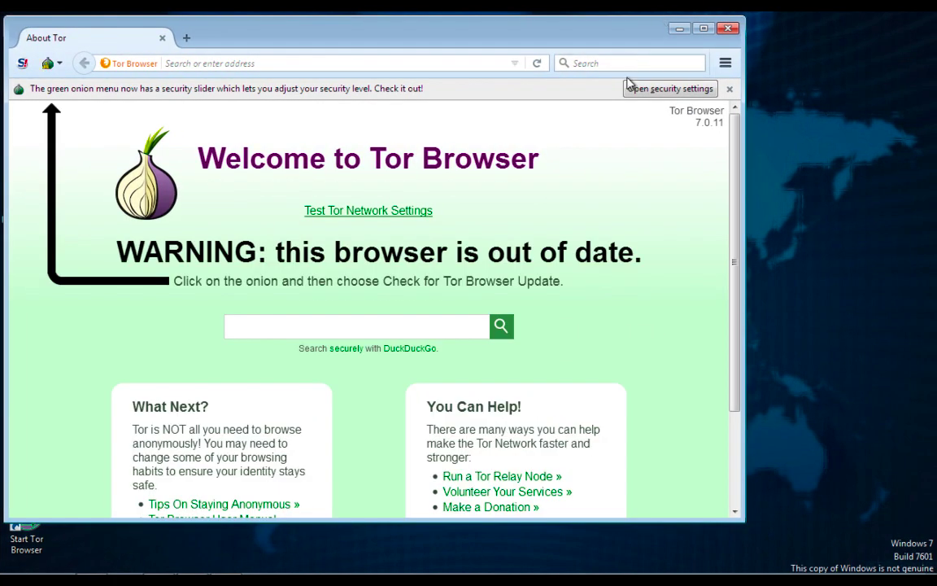
# Maximize the Tor Browser window briefly, restore its default size and move it toward the middle of the desktop.
pyautogui.click(701, 34)
pyautogui.doubleClick(810, 19)
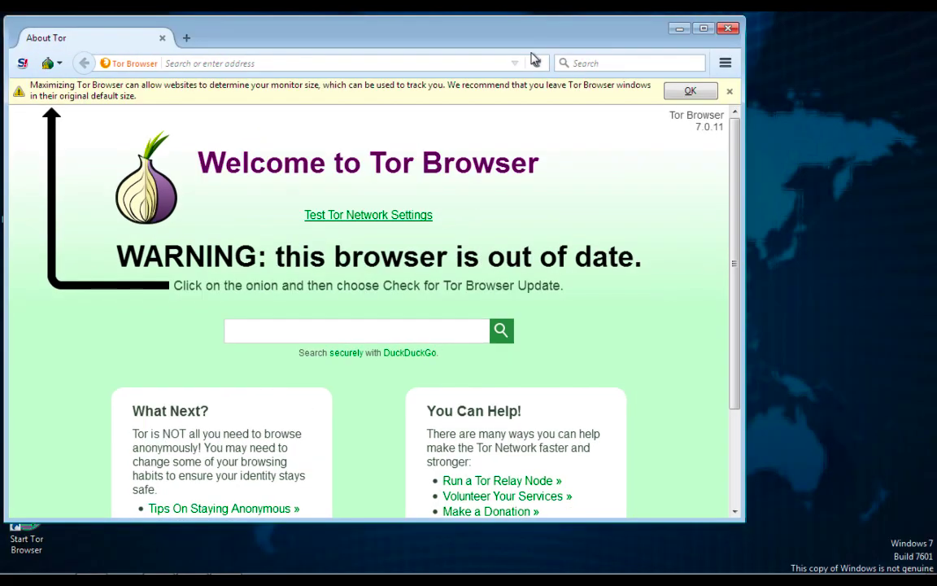
pyautogui.moveTo(492, 48); pyautogui.dragTo(573, 55)
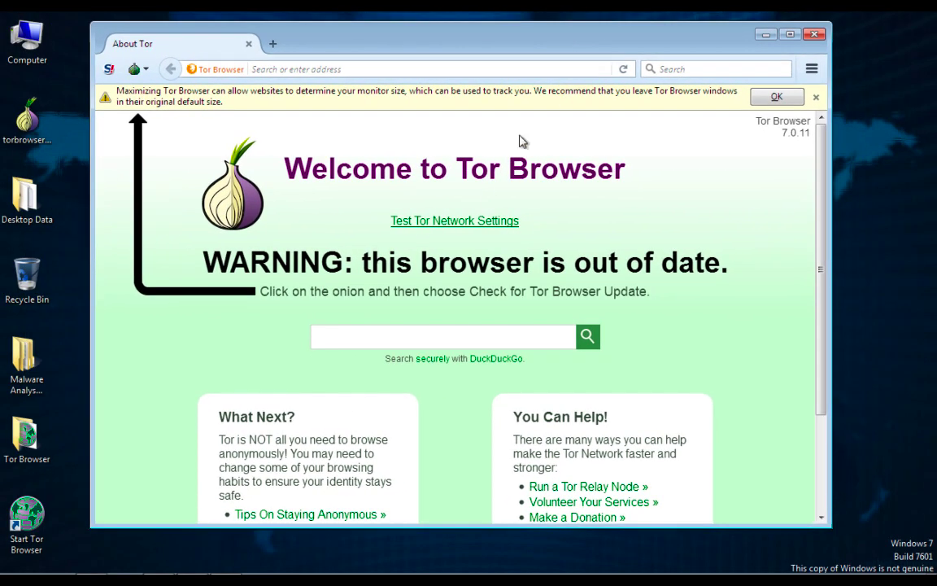
# Test the Tor network settings from the welcome page and examine the reported IP address and configuration message.
pyautogui.click(468, 231)
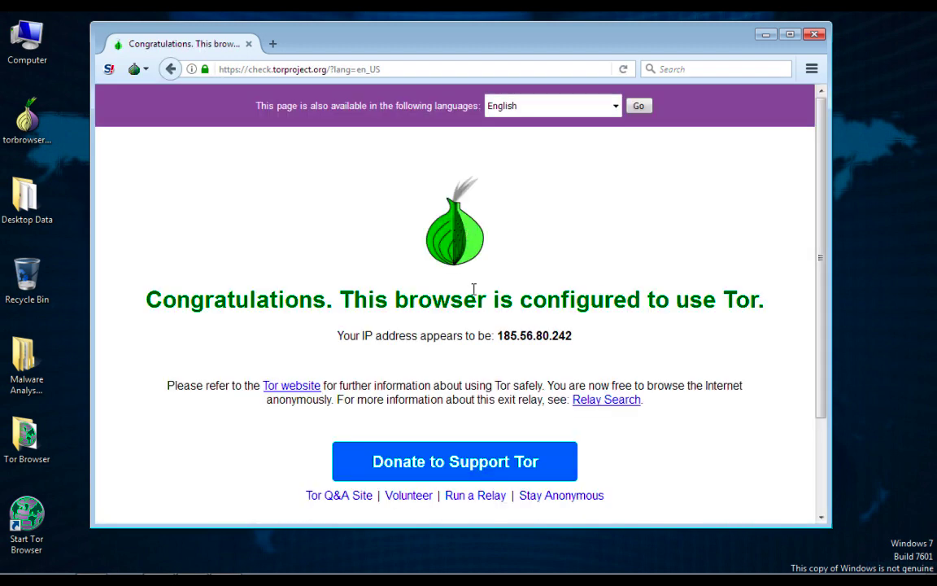
pyautogui.scroll(-2, 481, 324)
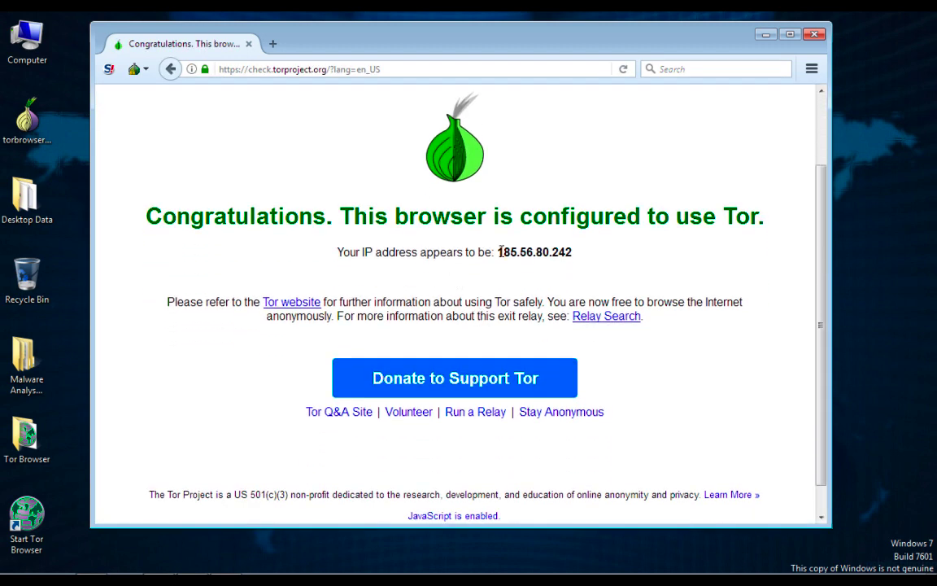
pyautogui.moveTo(500, 252); pyautogui.dragTo(594, 257)
pyautogui.click(594, 257)
pyautogui.moveTo(345, 229); pyautogui.dragTo(696, 245)
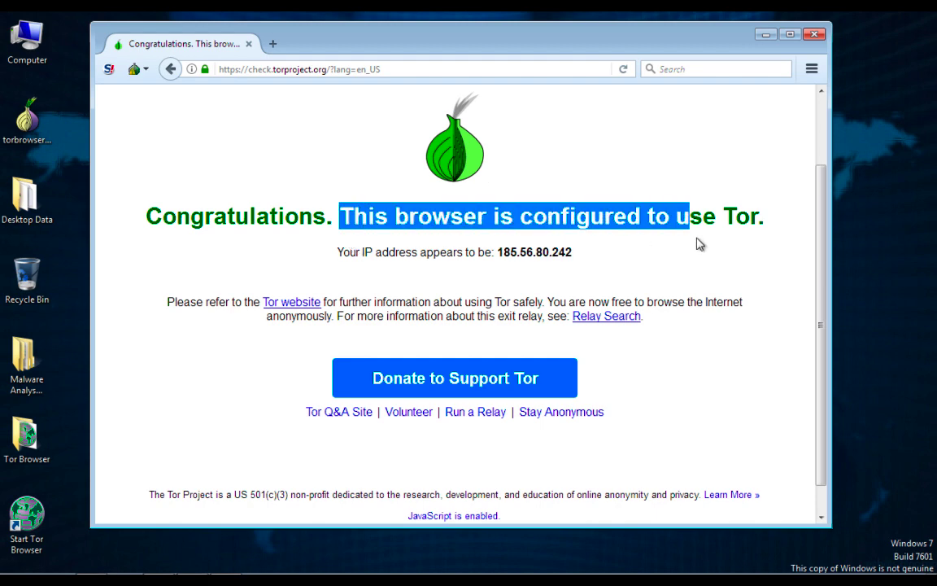
# Examine the Tor circuit for the current site and the options offered in the browser's main menu.
pyautogui.click(147, 72)
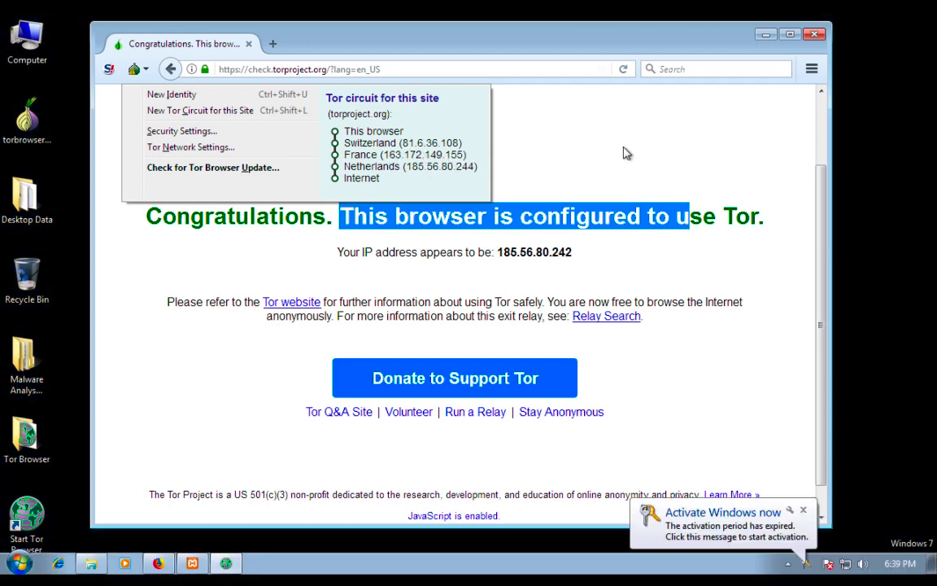
pyautogui.click(511, 118)
pyautogui.click(134, 71)
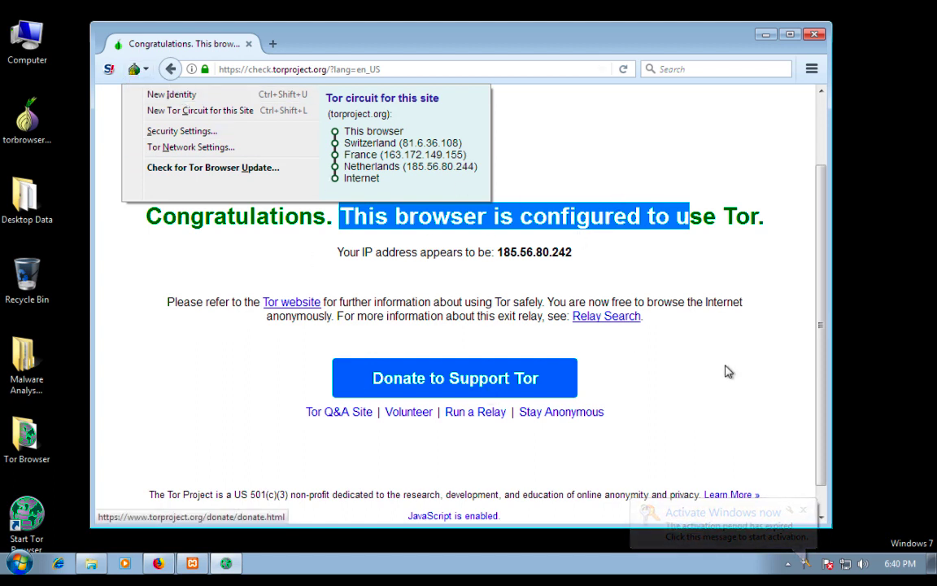
pyautogui.click(812, 72)
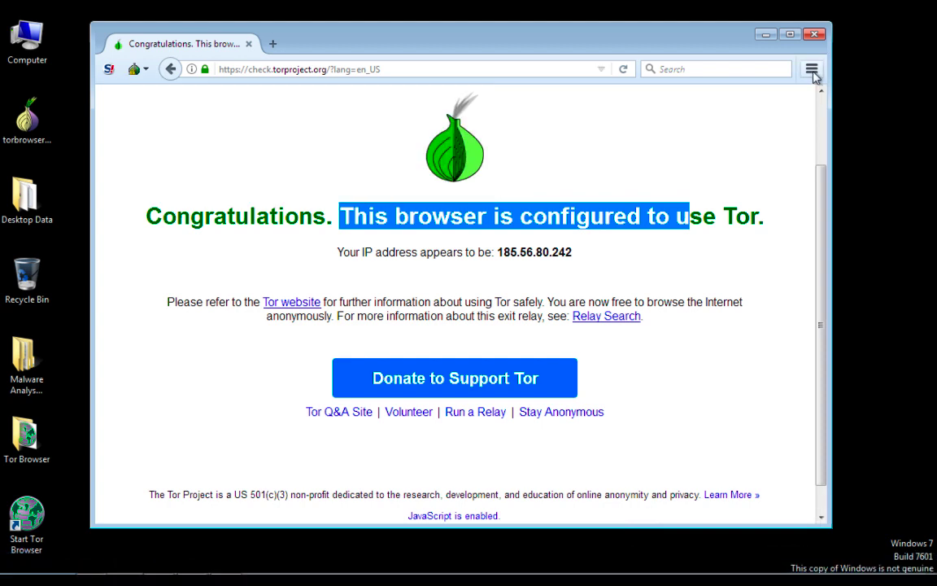
pyautogui.click(813, 72)
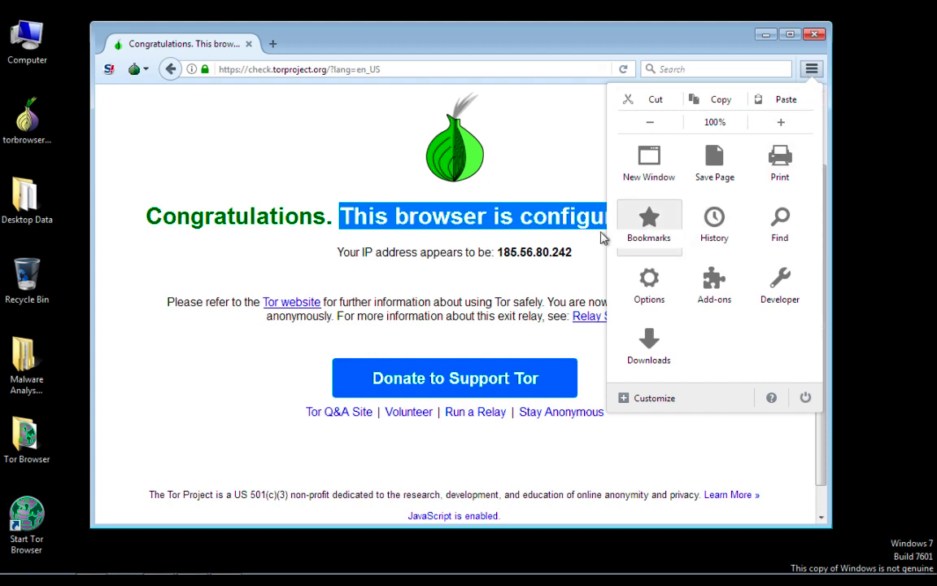
pyautogui.click(512, 144)
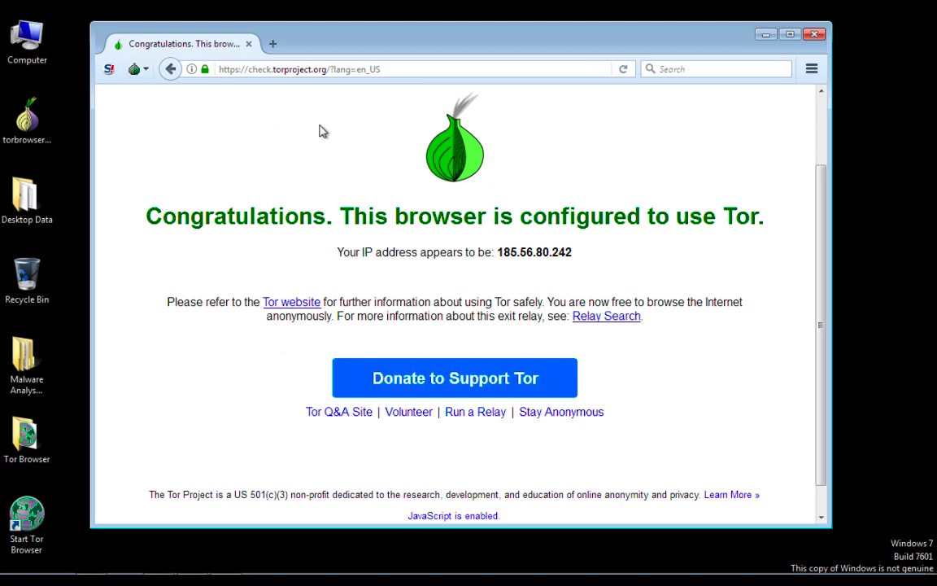
# Minimize Tor Browser, switch back to Firefox and search Google for "wamp" in a new tab.
pyautogui.click(765, 36)
pyautogui.moveTo(223, 558)
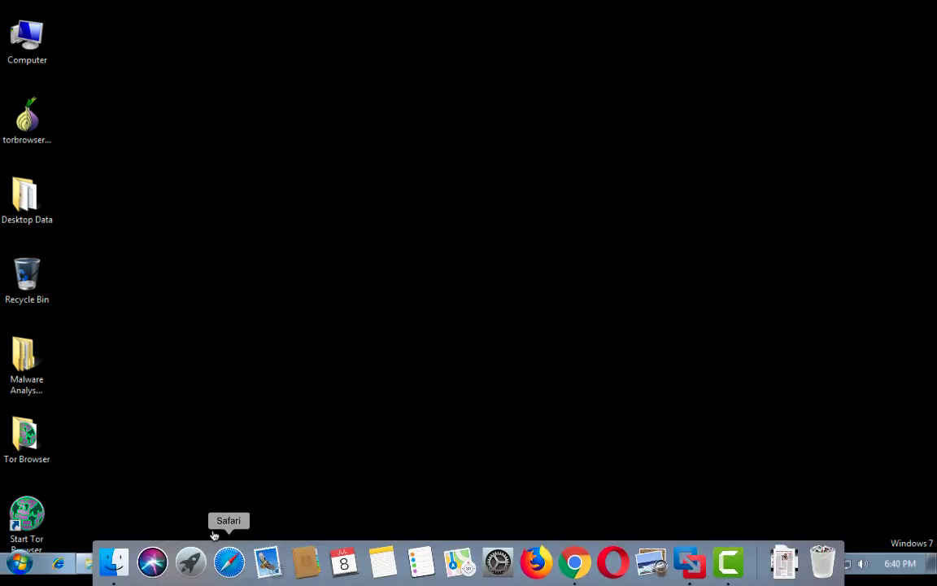
pyautogui.click(158, 563)
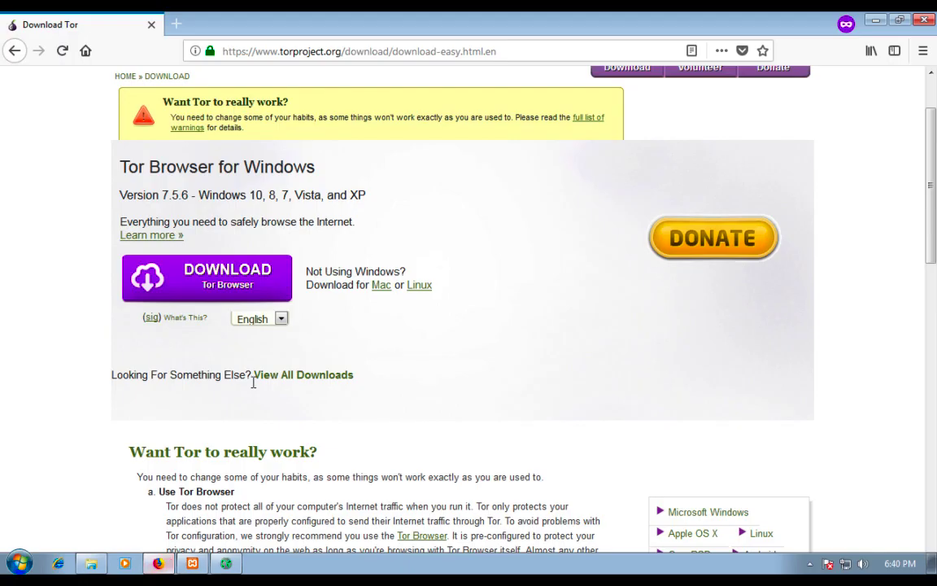
pyautogui.click(175, 26)
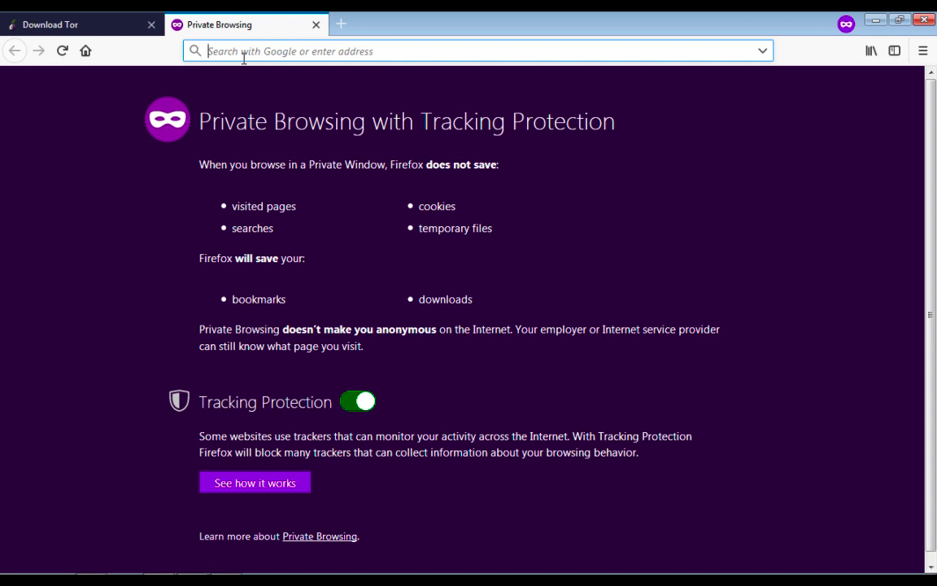
pyautogui.write('wamp')
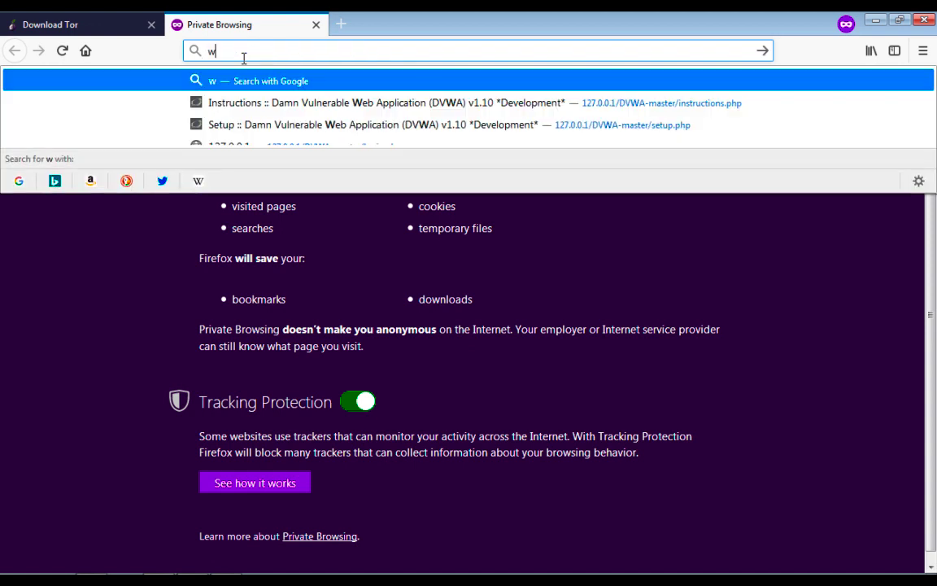
pyautogui.press('Return')
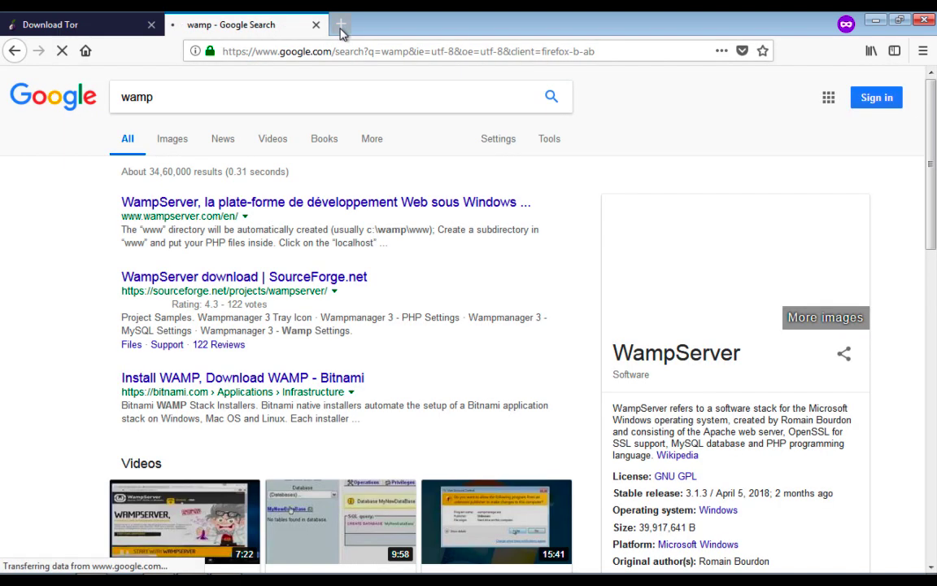
# Search Google for "xamp" in another new tab.
pyautogui.click(341, 24)
pyautogui.write('xamp')
pyautogui.press('Return')
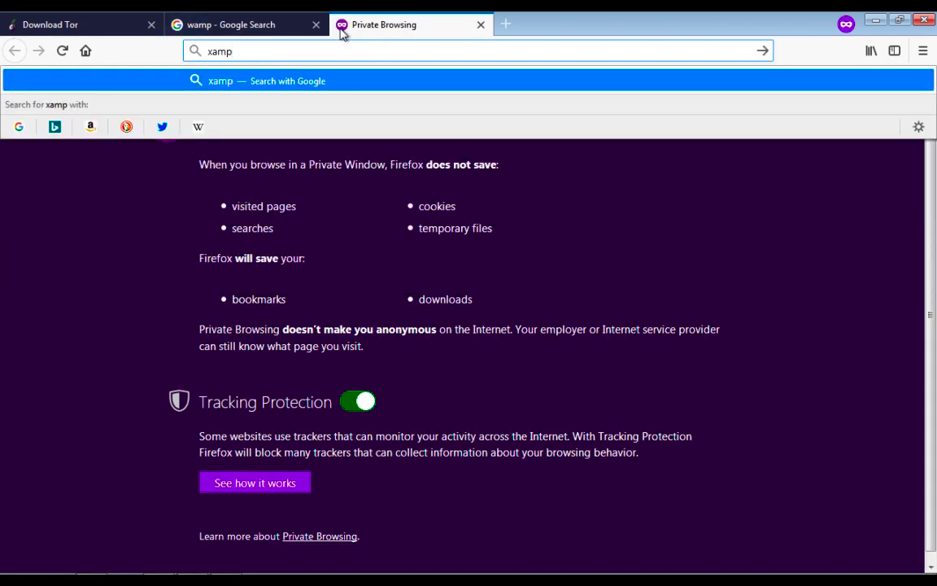
# Open the official WampServer site from the "wamp" results in a new tab and the SourceForge WampServer page in the current tab.
pyautogui.click(305, 25)
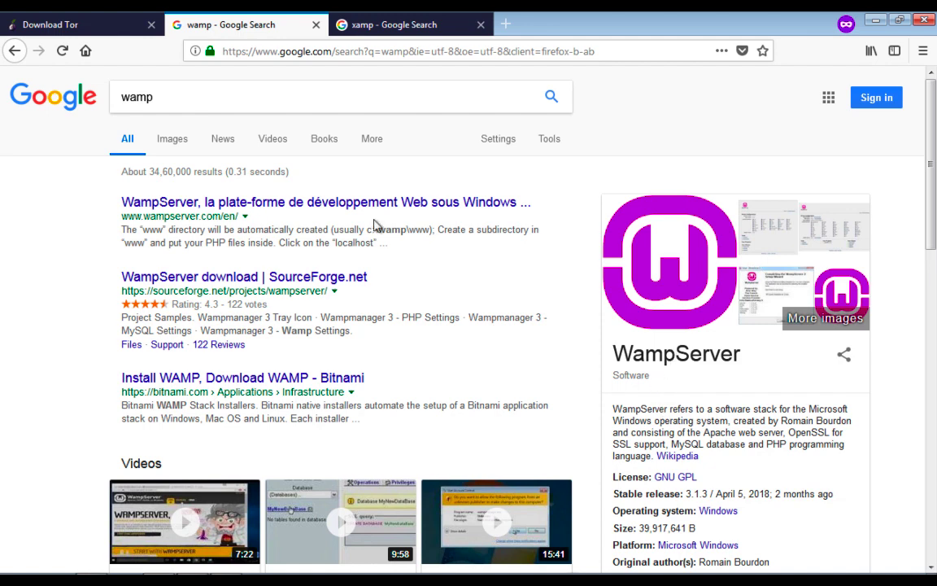
pyautogui.rightClick(302, 211)
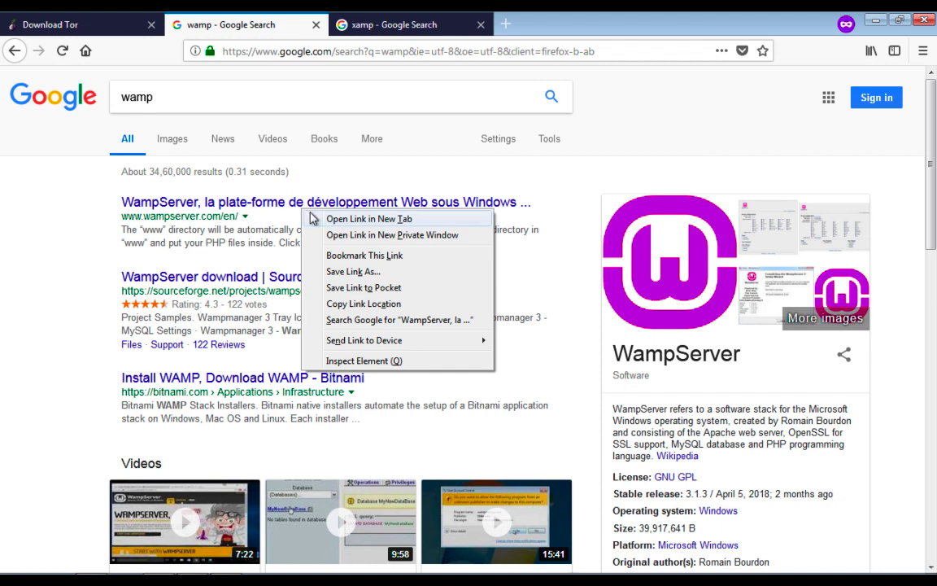
pyautogui.click(321, 219)
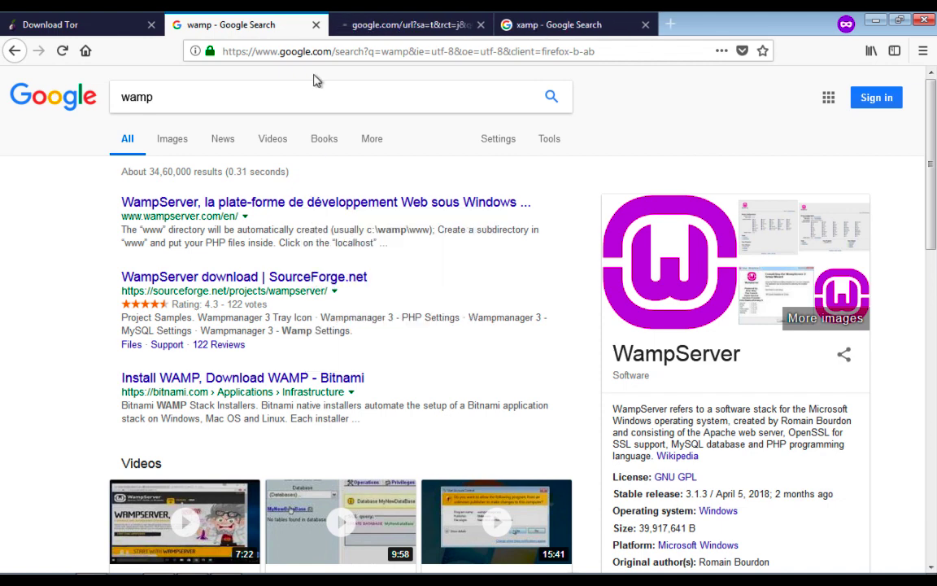
pyautogui.click(245, 280)
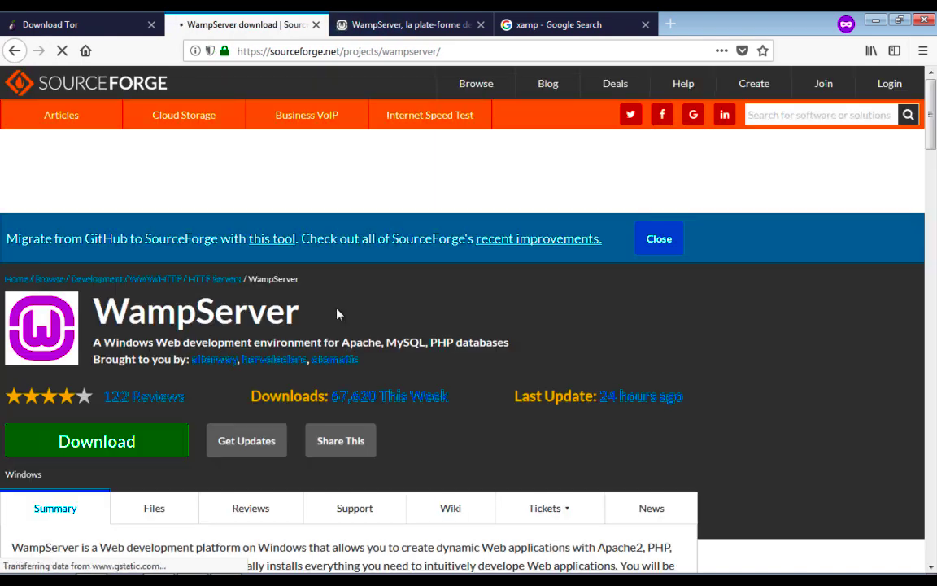
# Examine the WampServer website and its download section for the 64-bit and 32-bit installers.
pyautogui.click(401, 26)
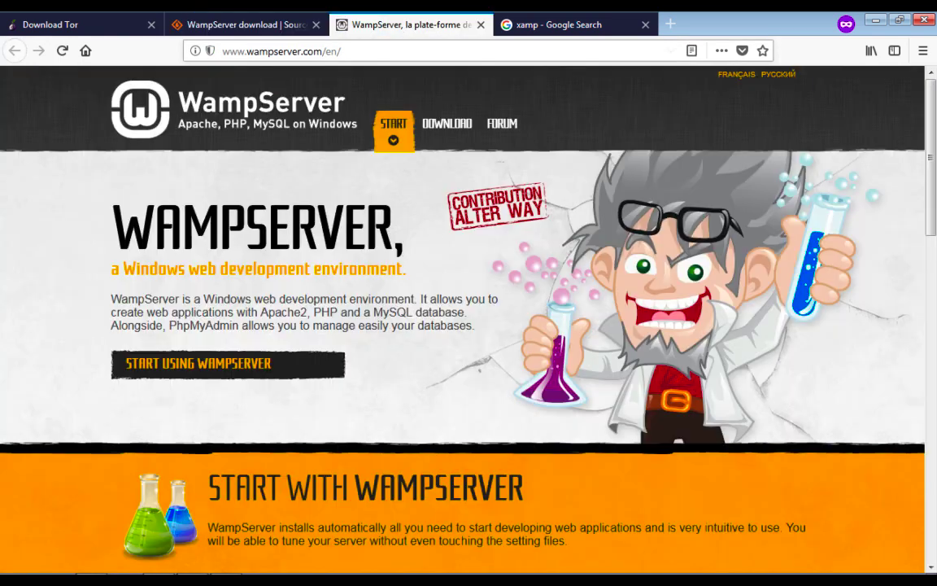
pyautogui.scroll(-2, 419, 304)
pyautogui.scroll(2, 416, 301)
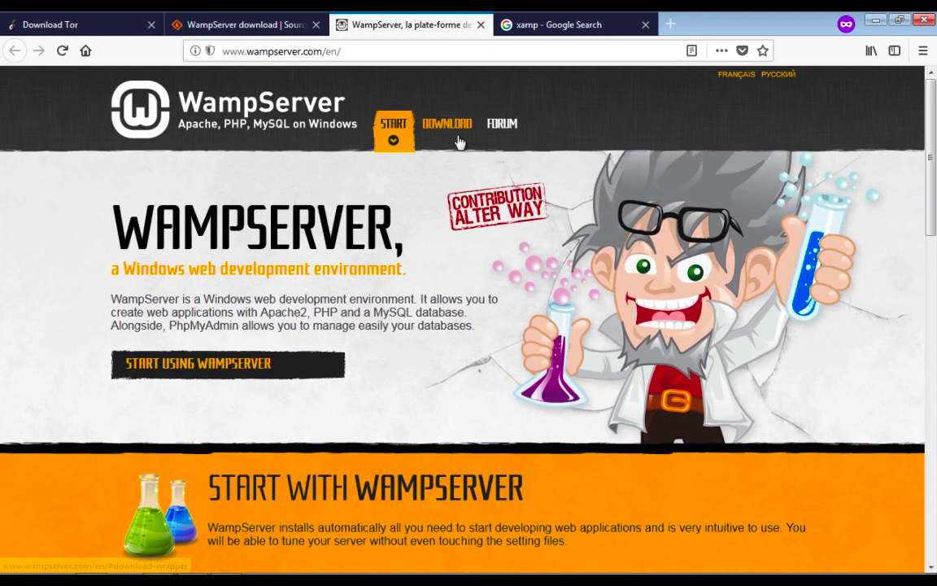
pyautogui.click(447, 124)
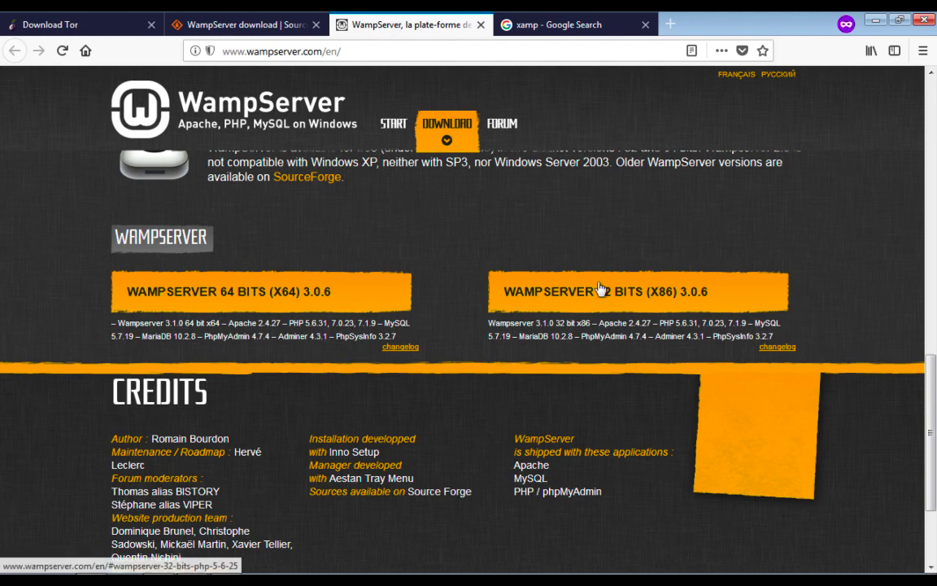
# Open the Apache Friends XAMPP download page from the "xamp" results and examine the versions offered for Windows.
pyautogui.click(561, 24)
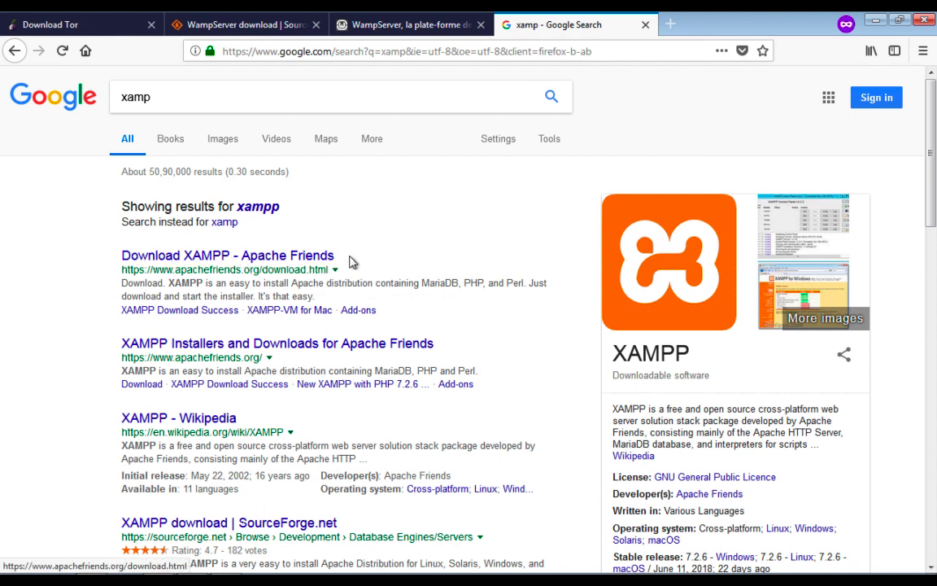
pyautogui.click(278, 261)
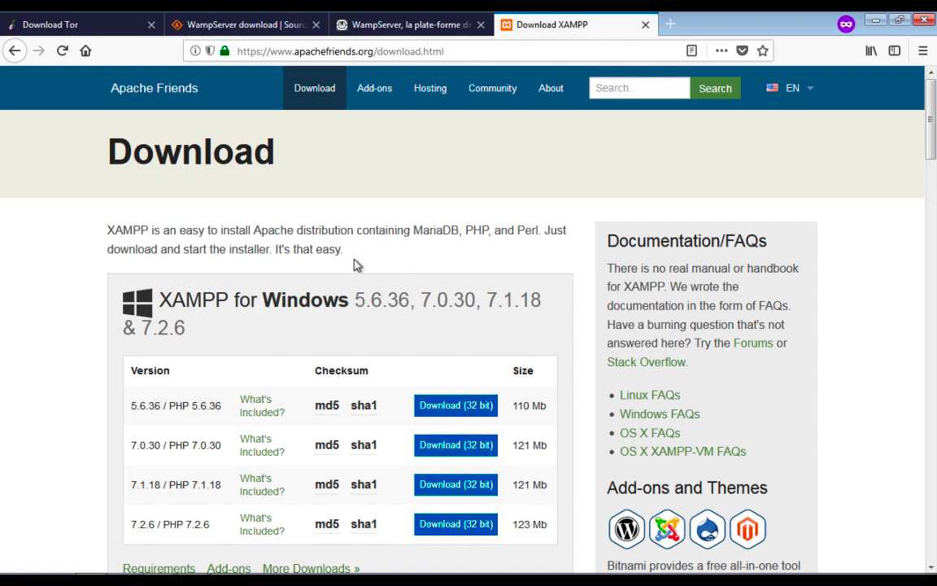
pyautogui.scroll(-6, 355, 266)
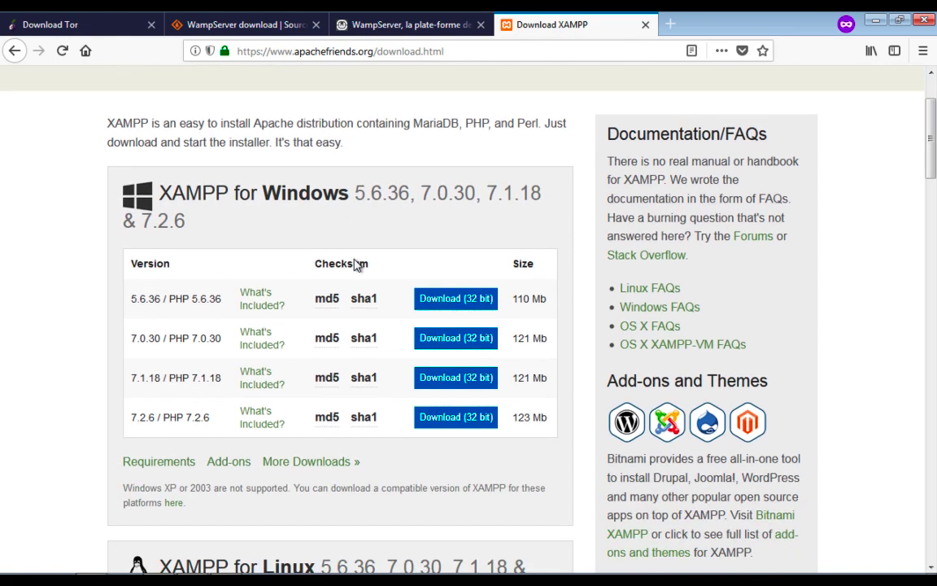
pyautogui.scroll(2, 356, 265)
pyautogui.scroll(2, 355, 265)
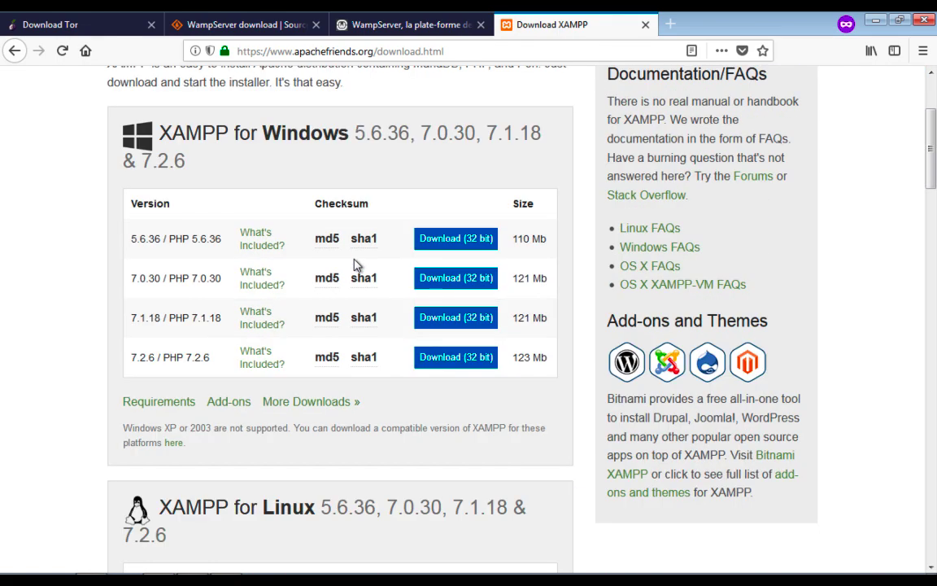
pyautogui.moveTo(262, 132); pyautogui.dragTo(374, 153)
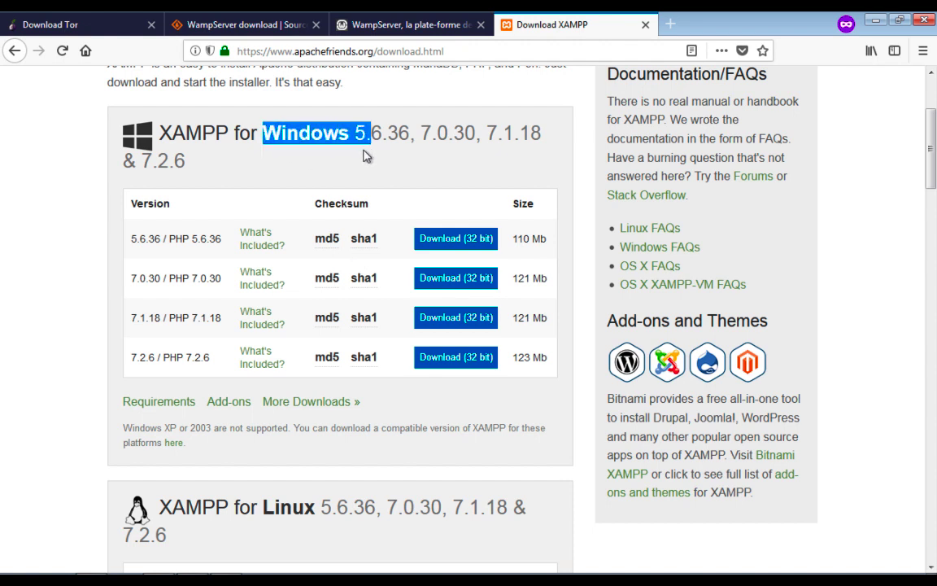
pyautogui.click(361, 149)
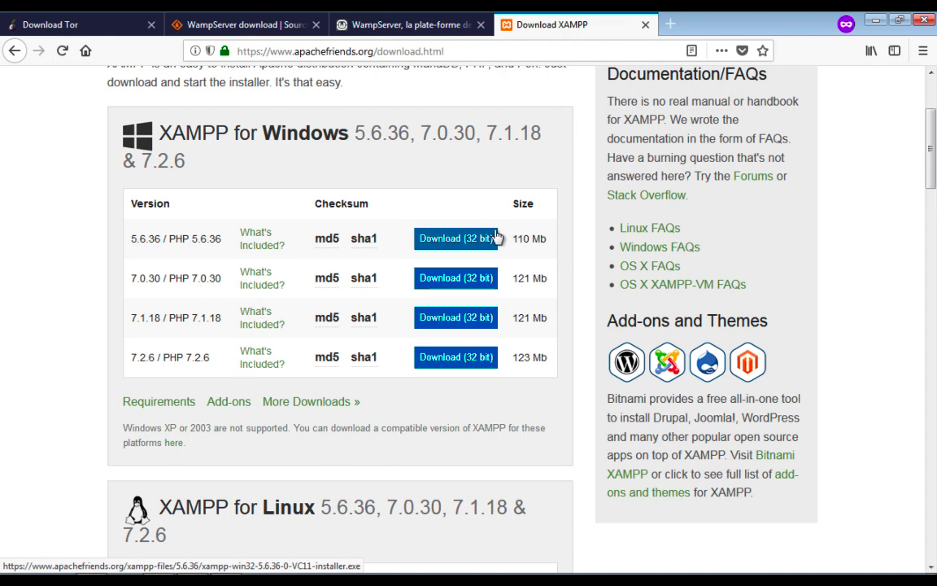
pyautogui.scroll(4, 582, 210)
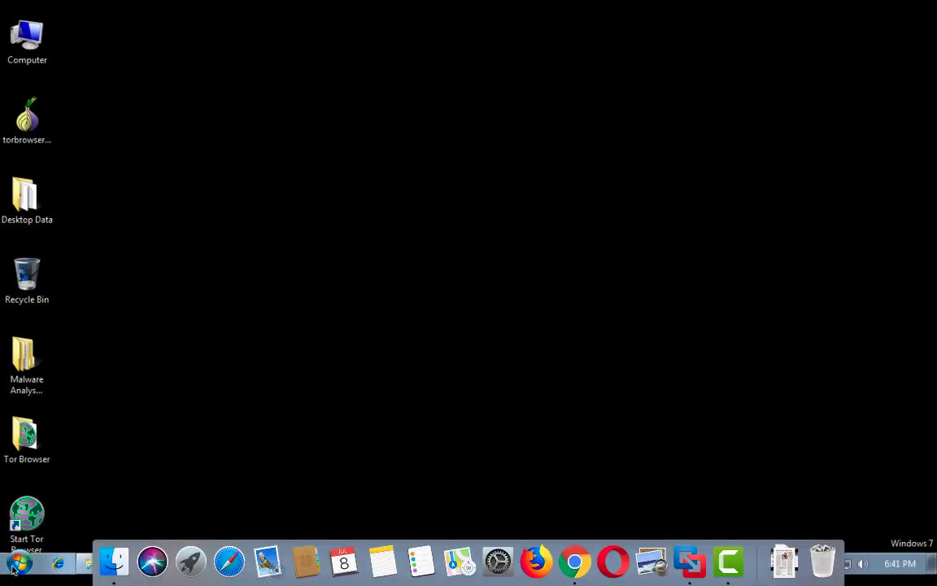
# Search the installed programs for "xamp", launch XAMPP Control Panel and move its window toward the middle of the desktop.
pyautogui.click(20, 563)
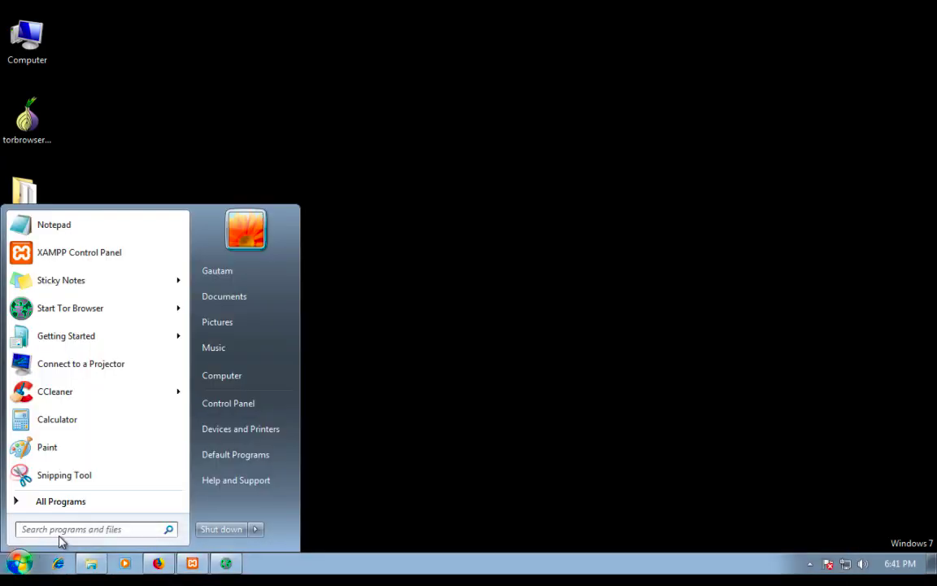
pyautogui.write('xamp')
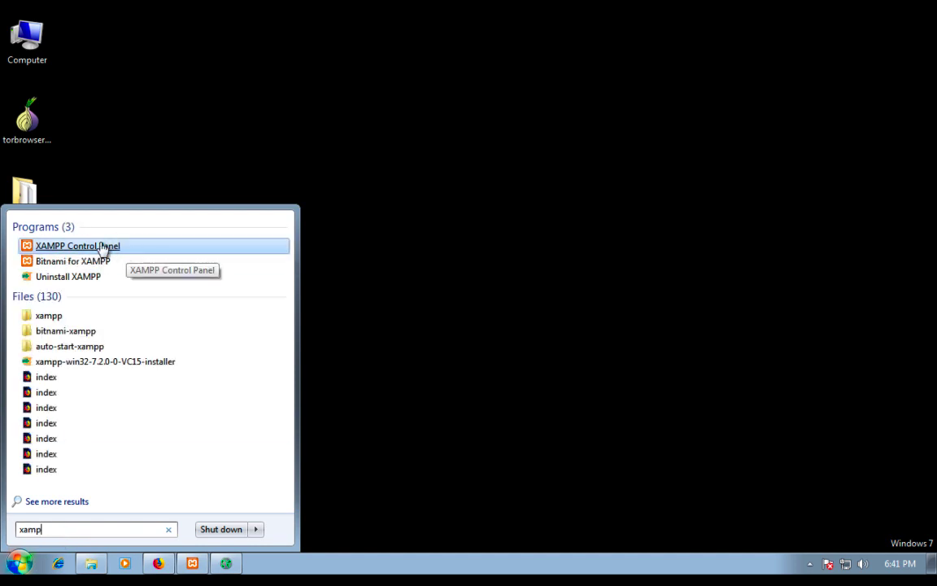
pyautogui.click(114, 253)
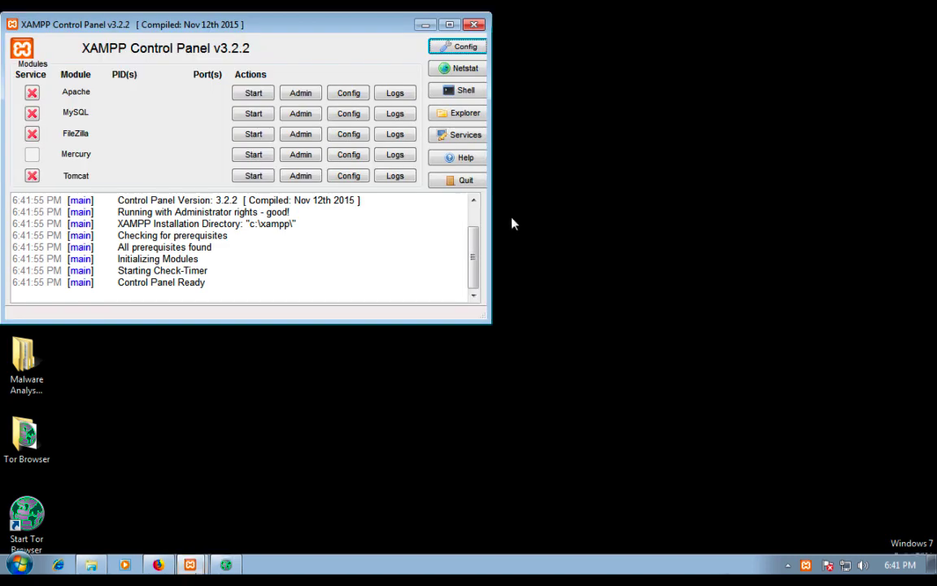
pyautogui.moveTo(343, 33); pyautogui.dragTo(540, 37)
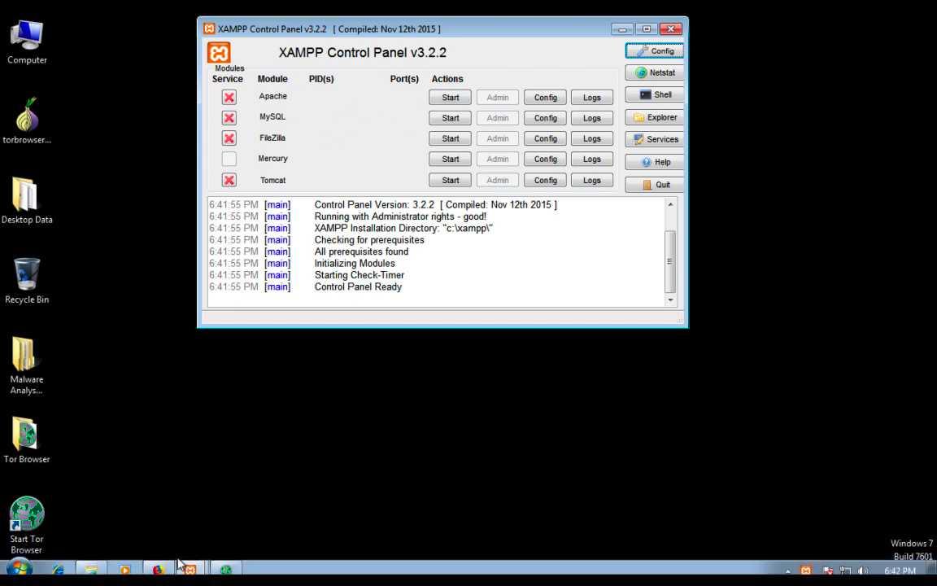
# Switch back to Firefox and try to load 127.0.0.1 in a new tab.
pyautogui.click(159, 565)
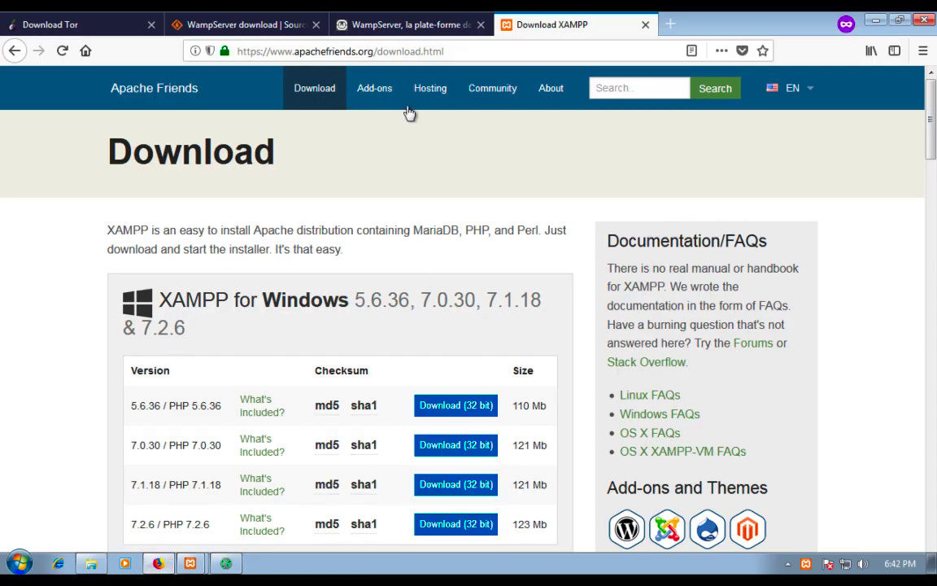
pyautogui.click(670, 26)
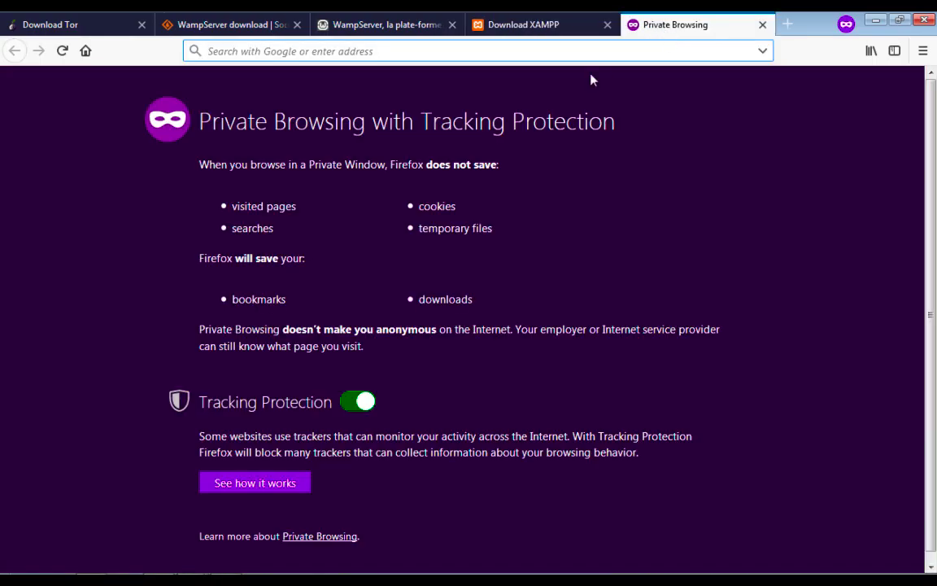
pyautogui.write('127.')
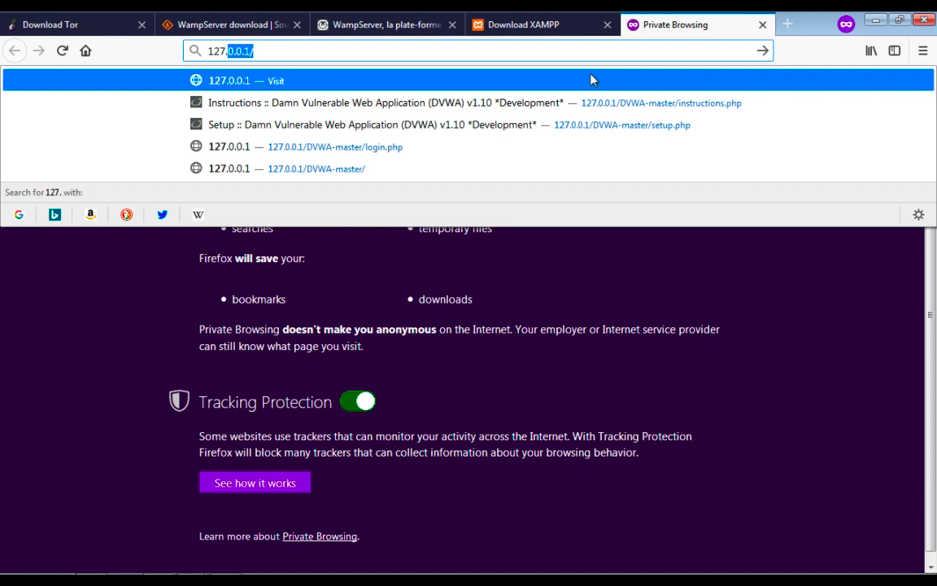
pyautogui.write('0.0.1')
pyautogui.press('Return')
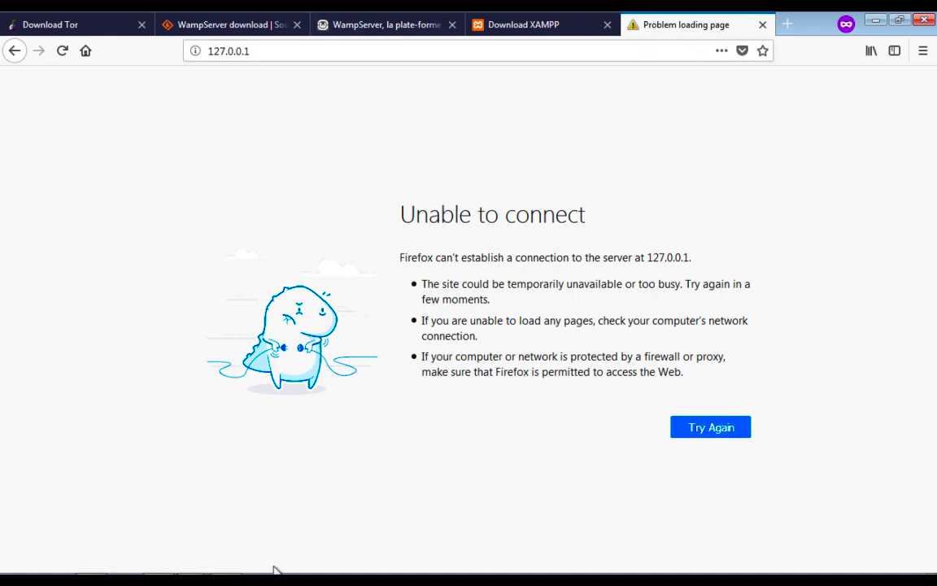
# Switch to the earlier XAMPP Control Panel window, move it clear of the screen corner, and start the Apache and MySQL modules.
pyautogui.moveTo(274, 570)
pyautogui.click(189, 563)
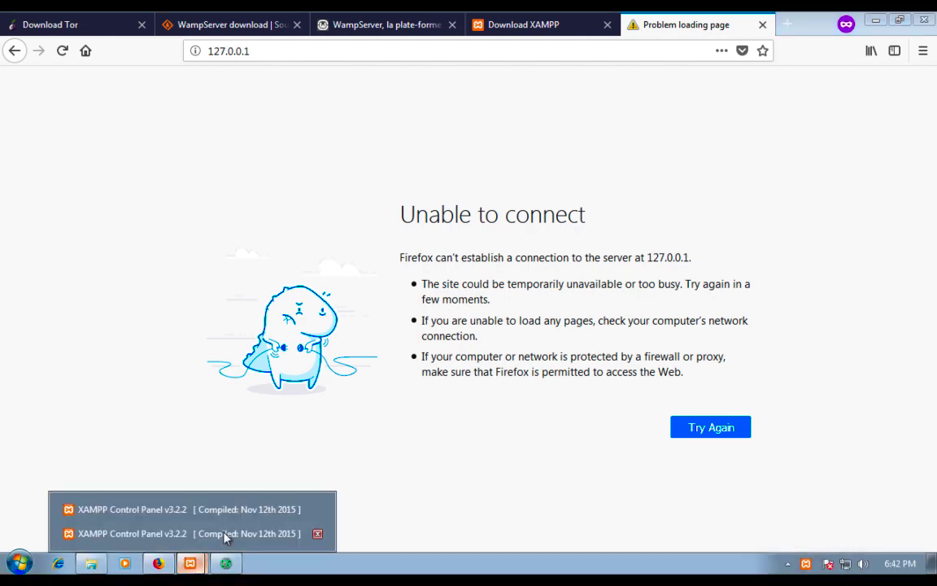
pyautogui.click(232, 521)
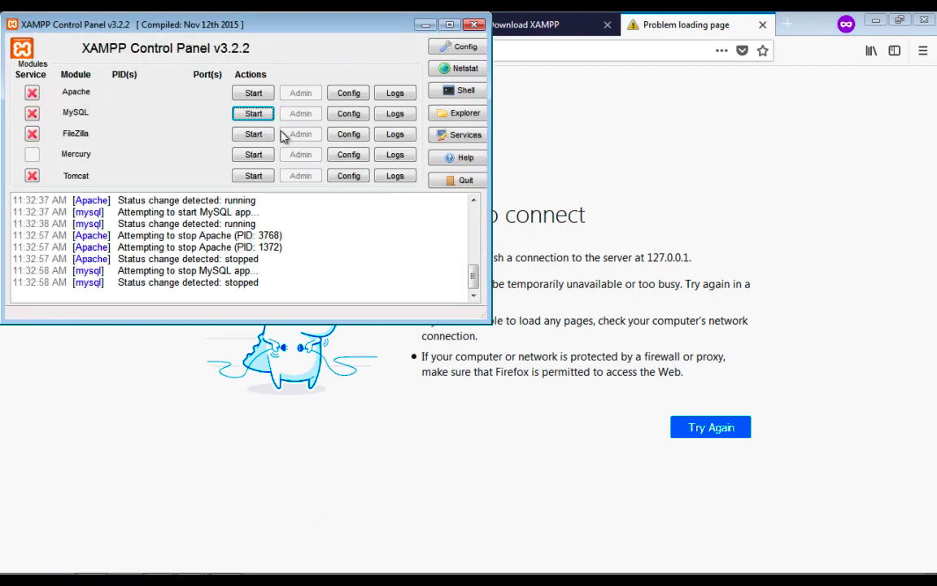
pyautogui.moveTo(297, 37); pyautogui.dragTo(482, 180)
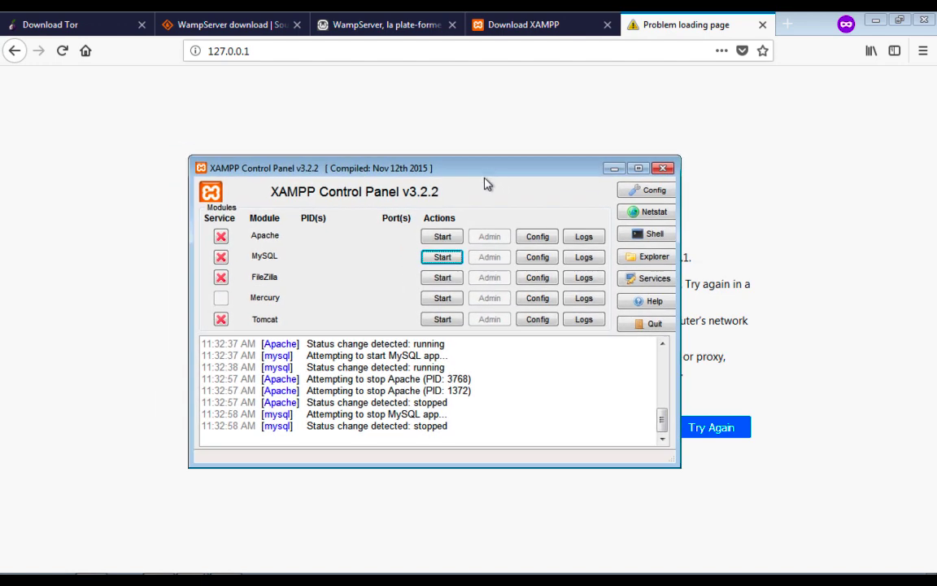
pyautogui.click(442, 236)
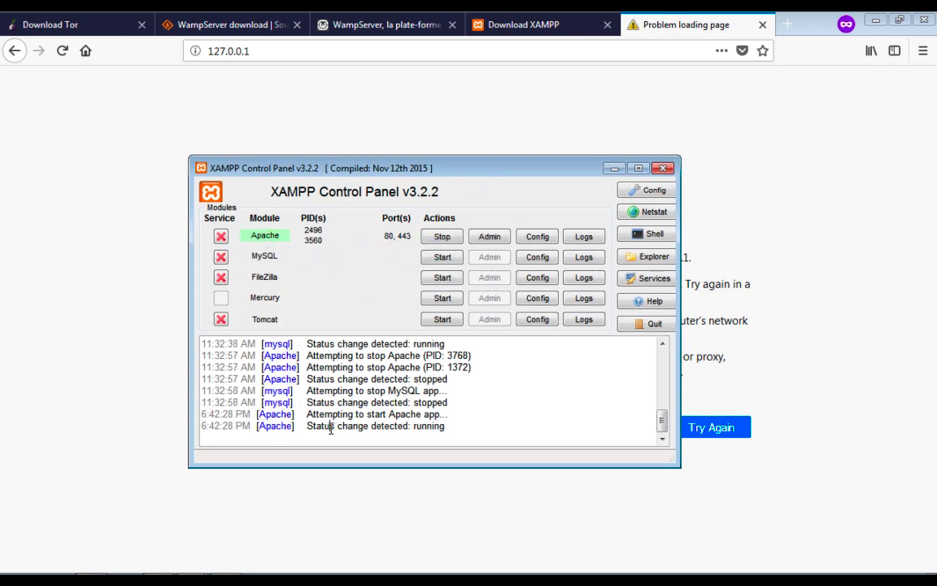
pyautogui.moveTo(329, 428); pyautogui.dragTo(484, 428)
pyautogui.click(438, 260)
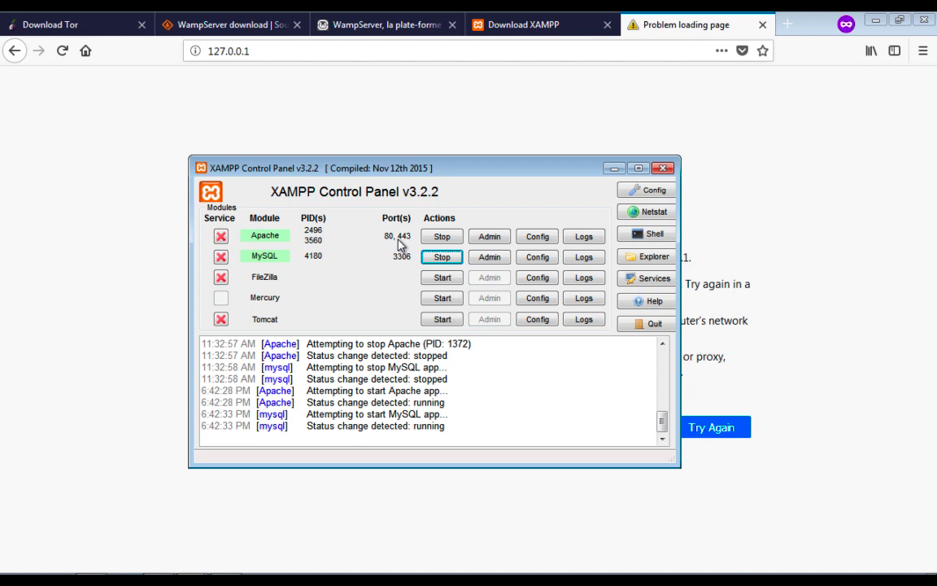
# Minimize XAMPP Control Panel, reload 127.0.0.1 in Firefox and open the DVWA-master directory.
pyautogui.click(613, 168)
pyautogui.click(437, 52)
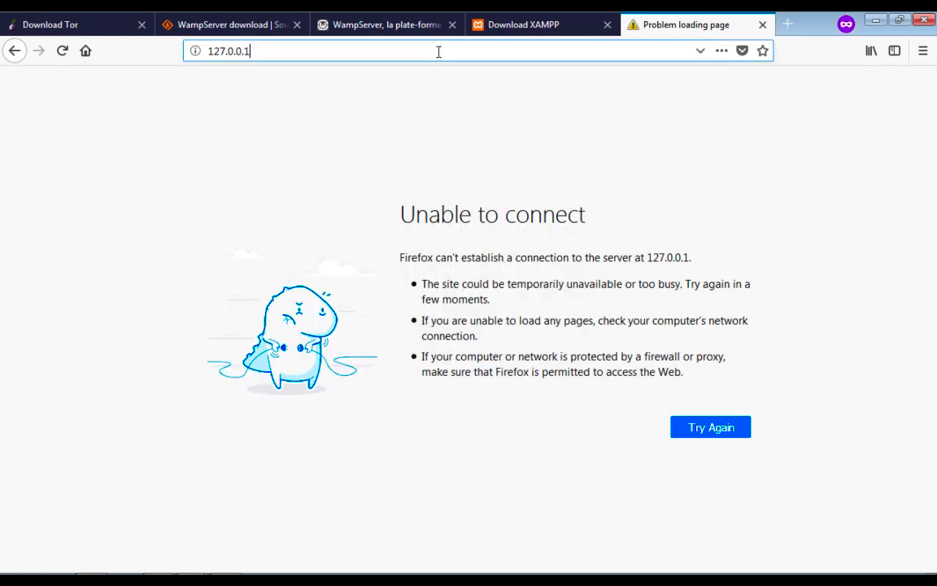
pyautogui.press('Return')
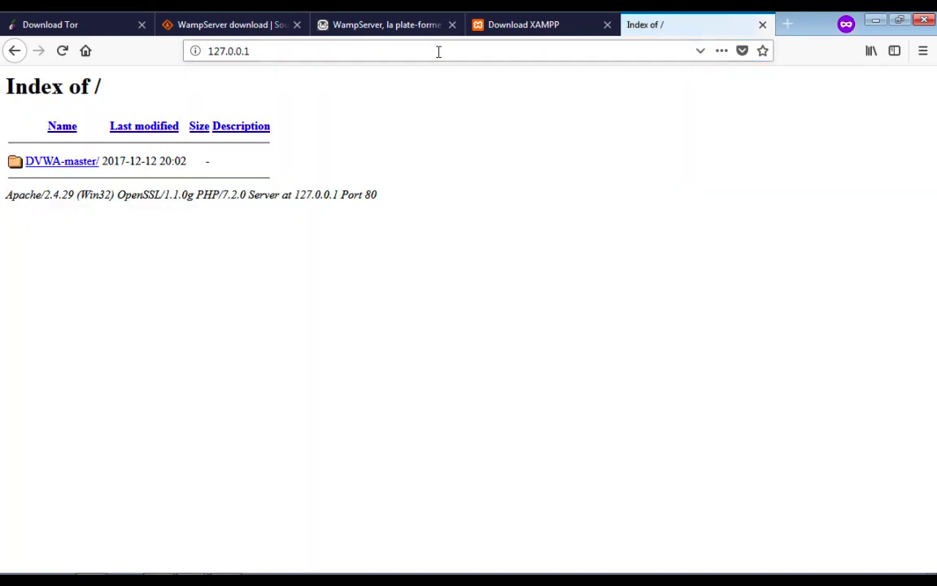
pyautogui.click(92, 162)
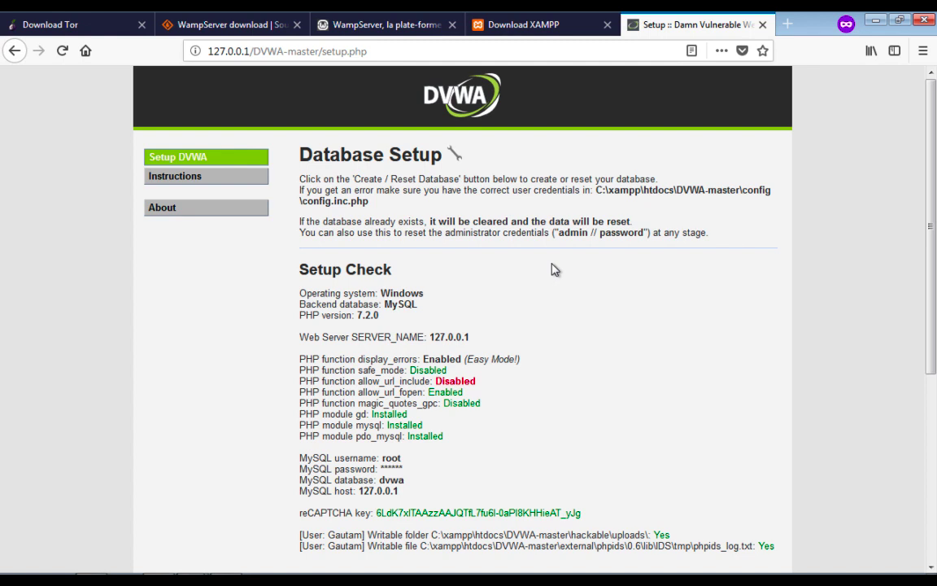
# Minimize Firefox and XAMPP Control Panel, and open the Browser\TorBrowser subfolder of the desktop's Tor Browser folder in Windows Explorer.
pyautogui.click(876, 19)
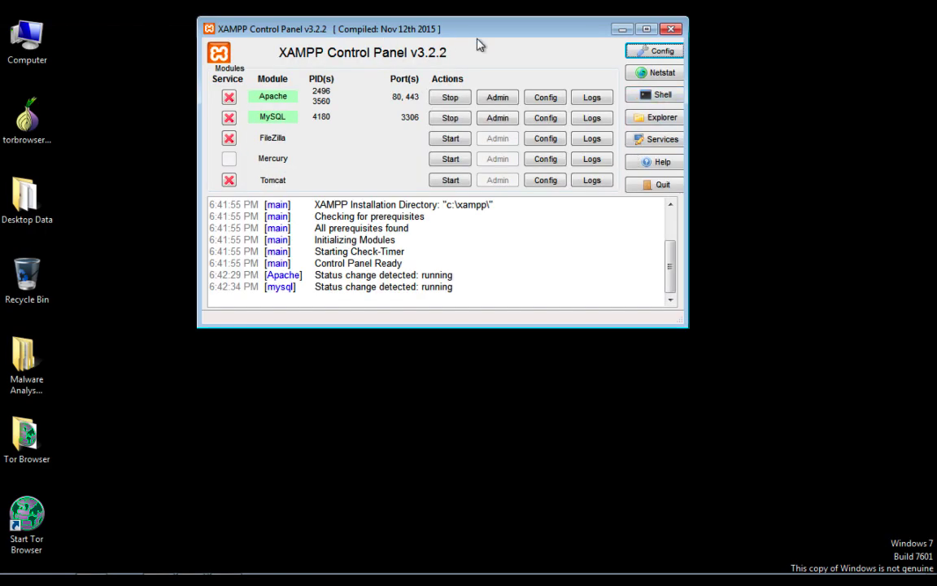
pyautogui.click(623, 30)
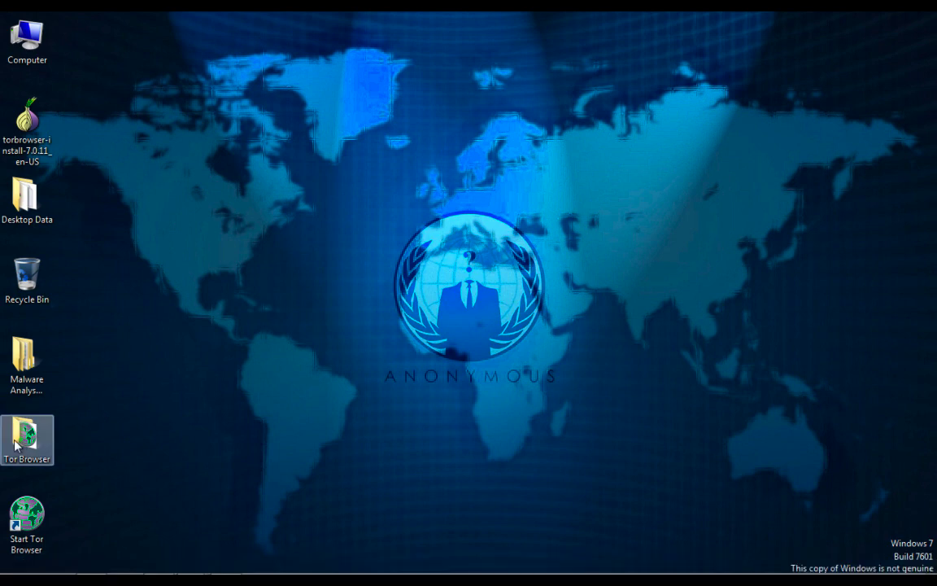
pyautogui.doubleClick(35, 438)
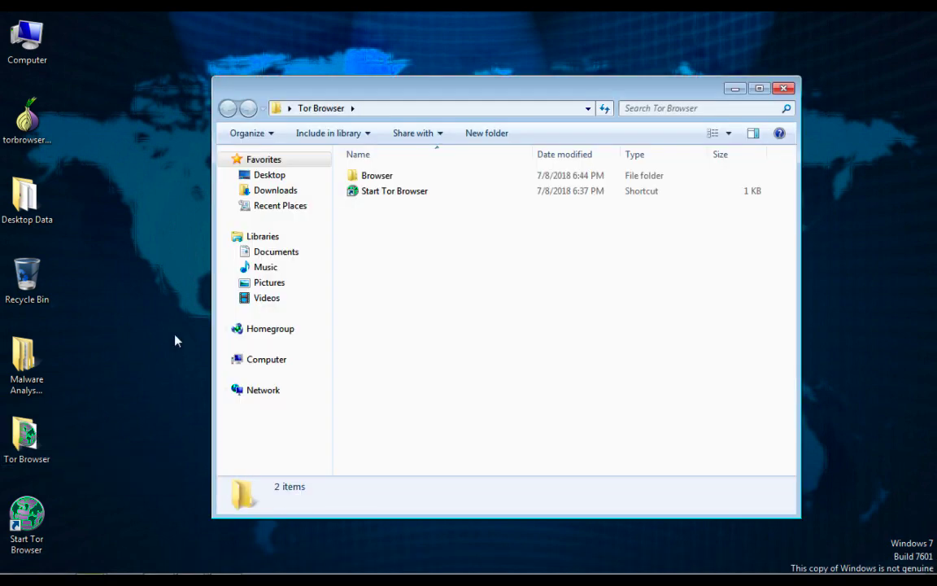
pyautogui.doubleClick(415, 178)
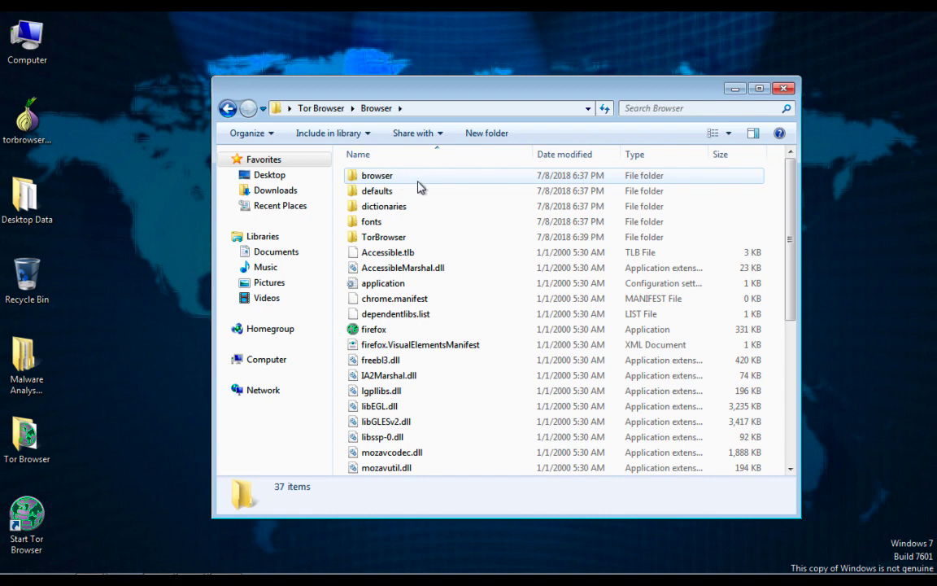
pyautogui.doubleClick(404, 238)
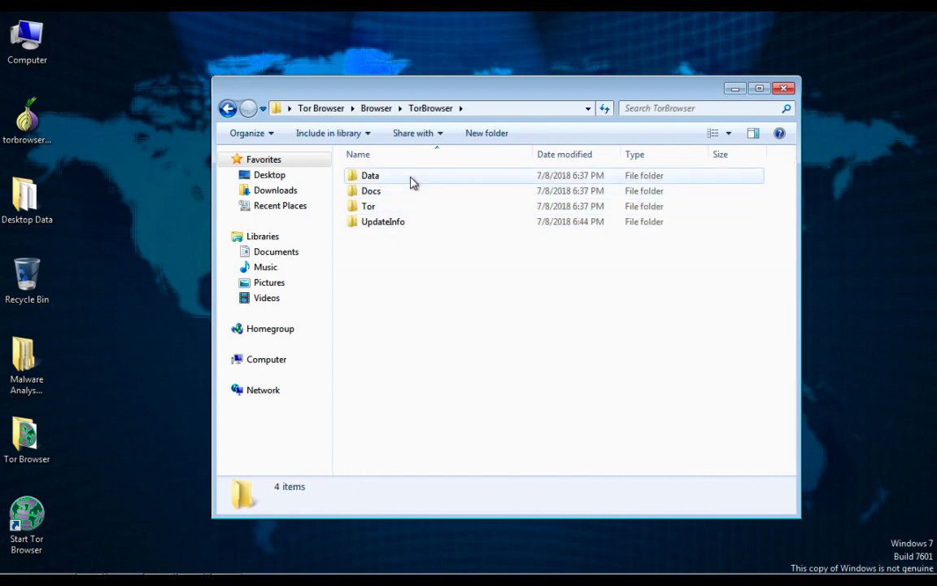
# Open the torrc file from the Data\Tor subfolder in Notepad and widen the window to fit its full lines.
pyautogui.doubleClick(413, 185)
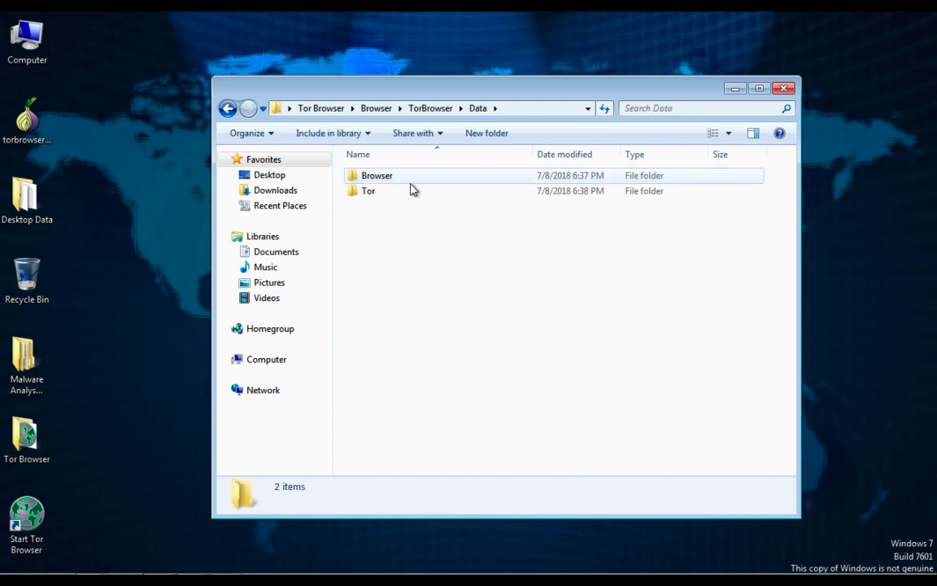
pyautogui.doubleClick(410, 193)
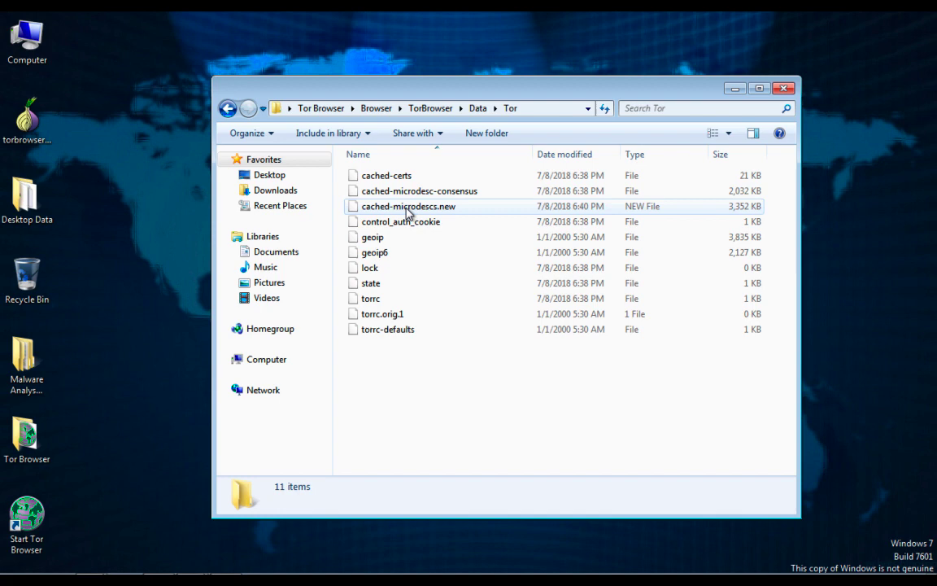
pyautogui.click(387, 300)
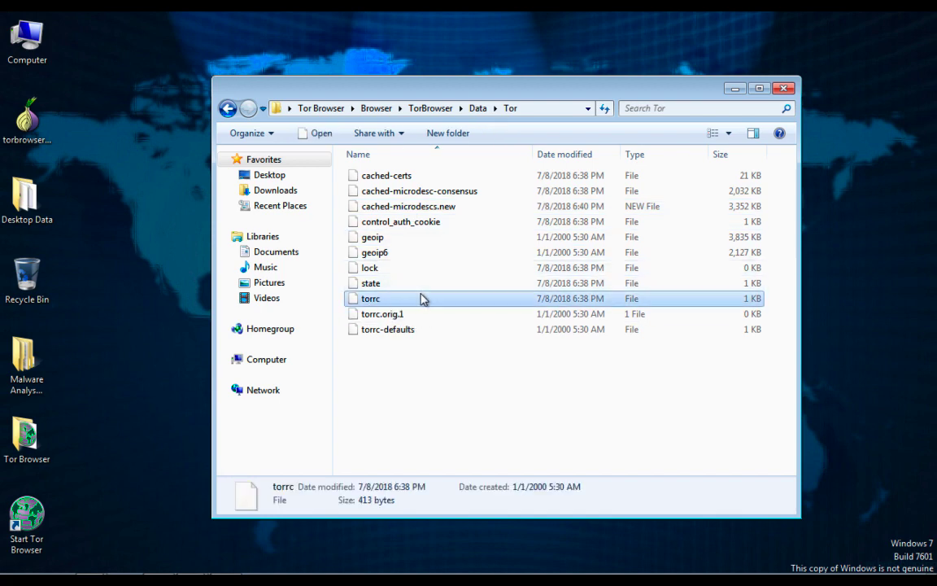
pyautogui.rightClick(429, 308)
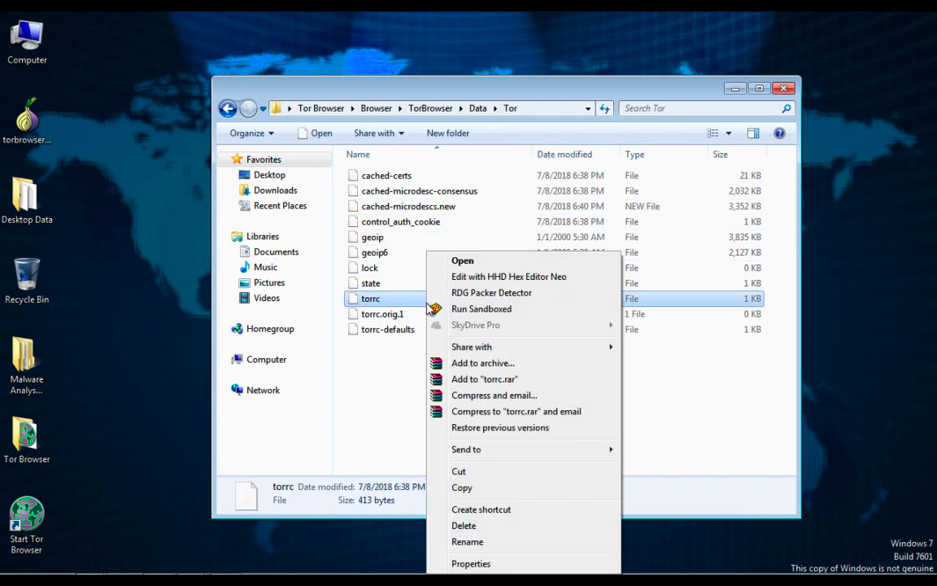
pyautogui.click(504, 265)
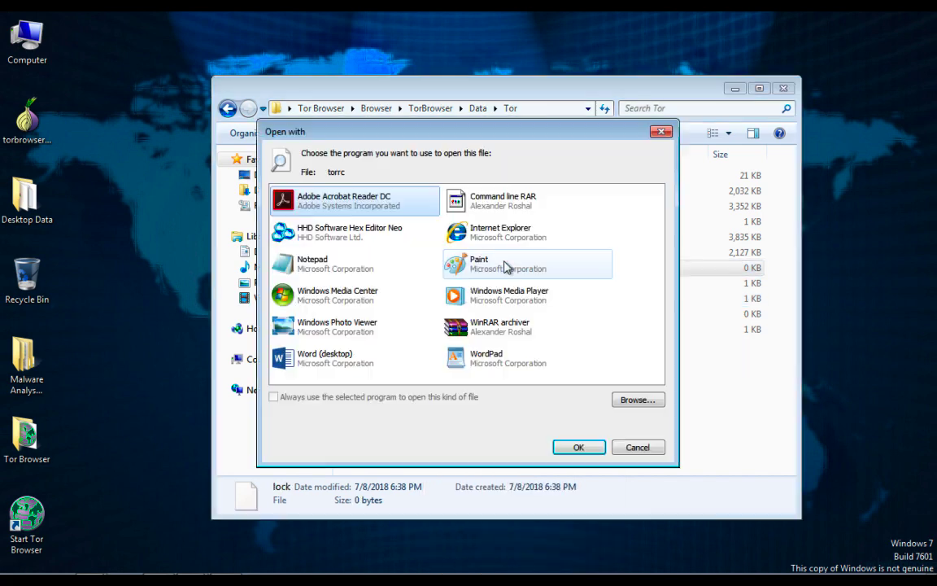
pyautogui.click(356, 266)
pyautogui.click(577, 446)
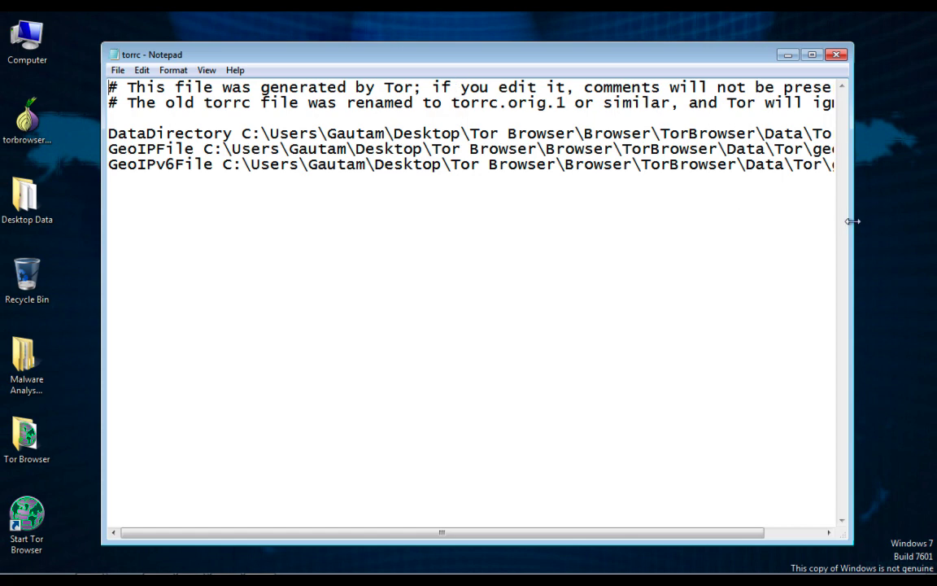
pyautogui.moveTo(853, 221); pyautogui.dragTo(917, 220)
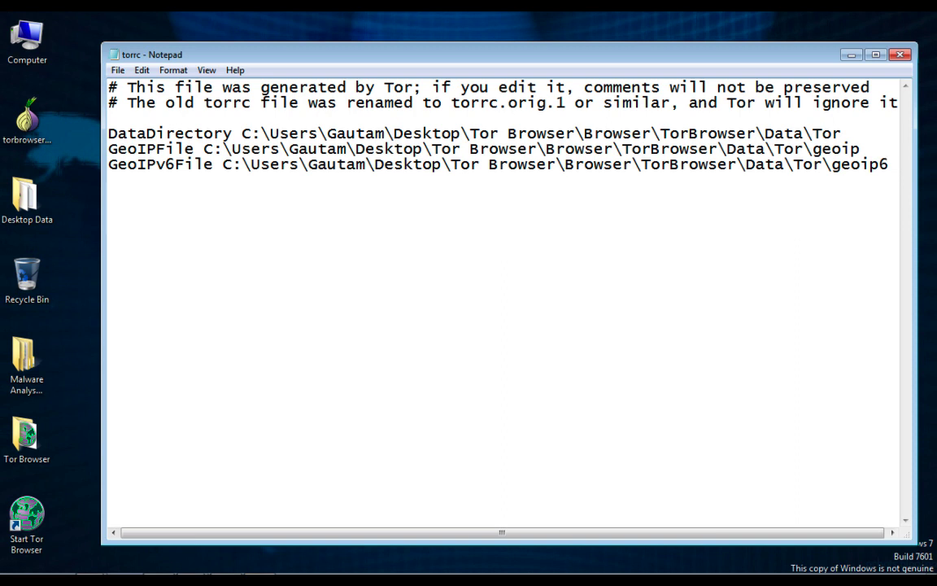
# Add the comment "#setuping tor website" below the existing torrc entries, followed by a blank line.
pyautogui.write('#setuping ')
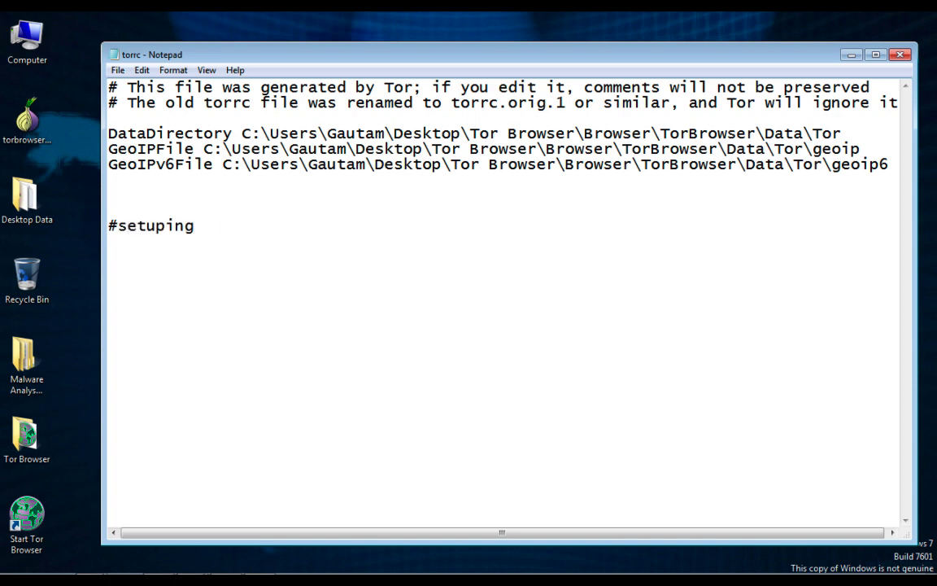
pyautogui.write('toe')
pyautogui.press('BackSpace')
pyautogui.write('r website')
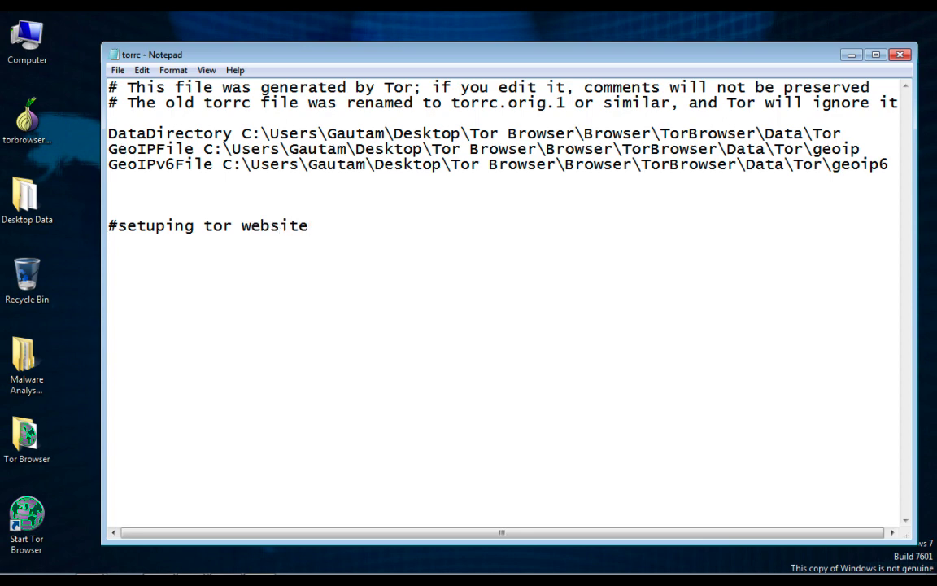
pyautogui.press('Return')
pyautogui.press('Return')
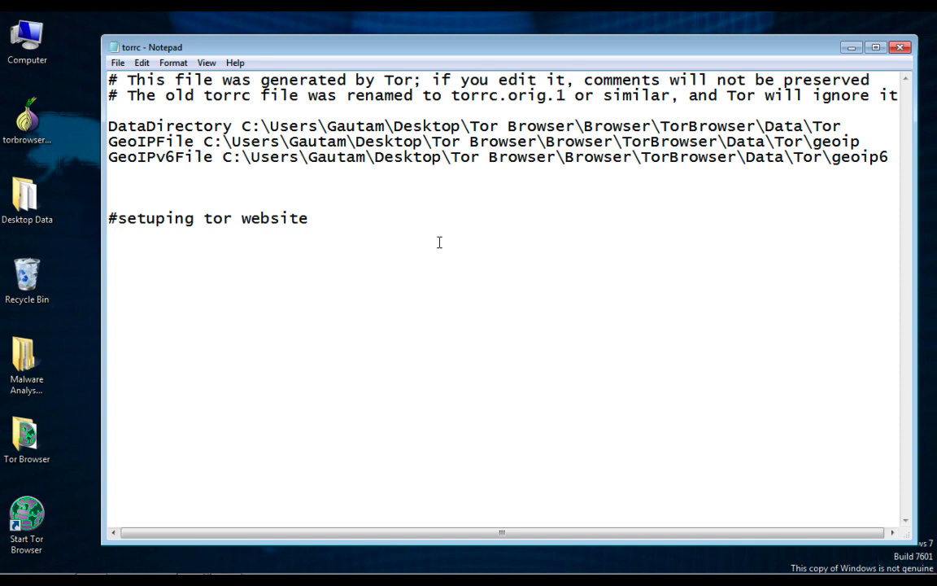
# Start a HiddenServiceDir line below the comment with the path of the user's profile folder under C:\Users.
pyautogui.write('Hidden')
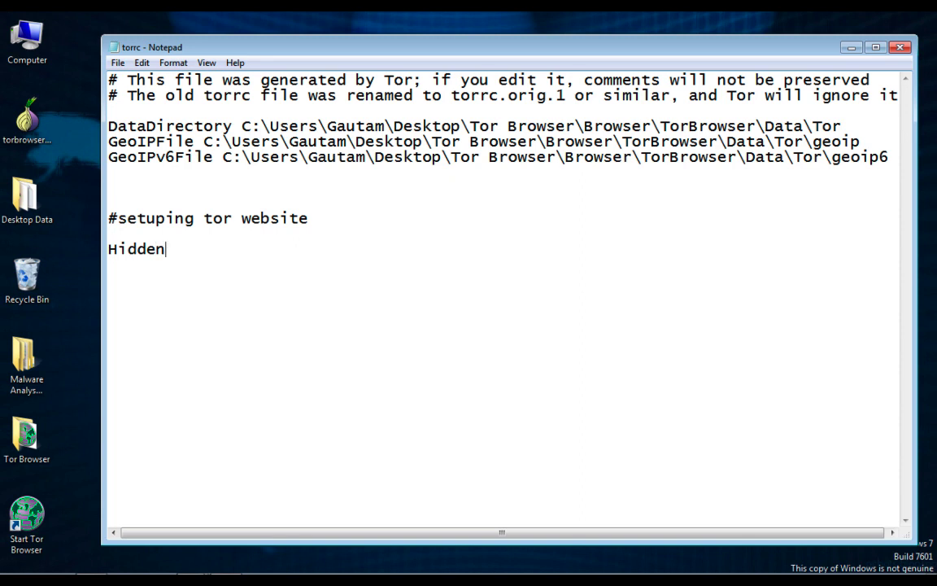
pyautogui.write('Service')
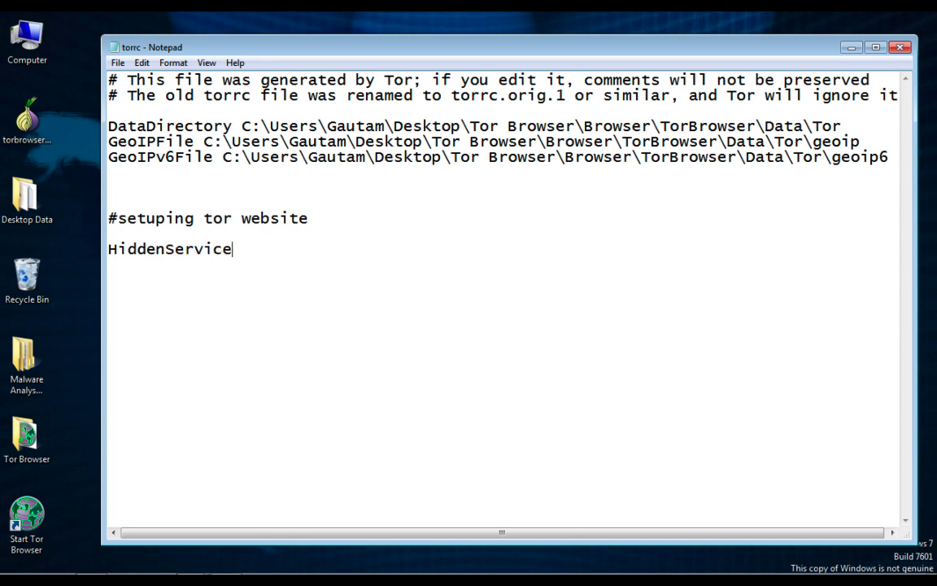
pyautogui.write('Dir')
pyautogui.moveTo(221, 157); pyautogui.dragTo(376, 157)
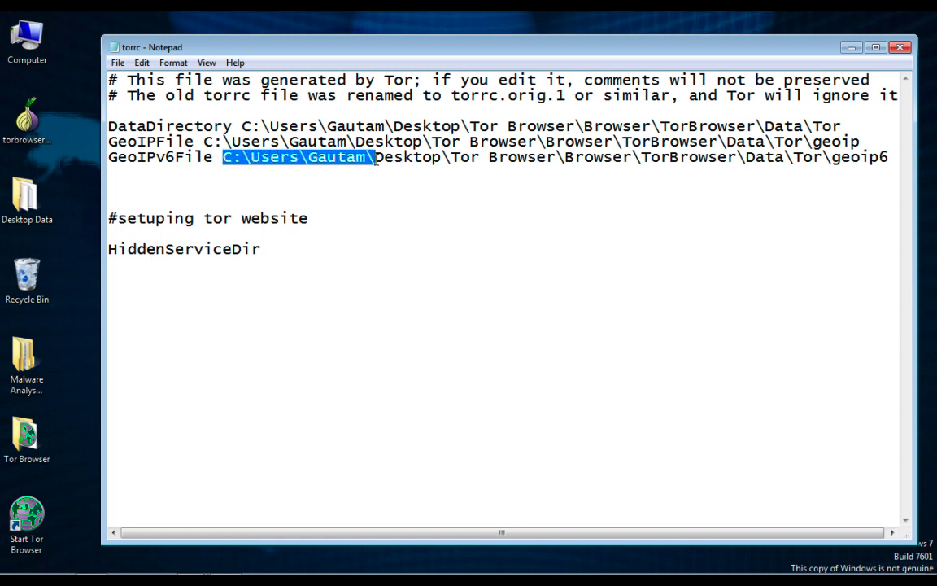
pyautogui.click(317, 260)
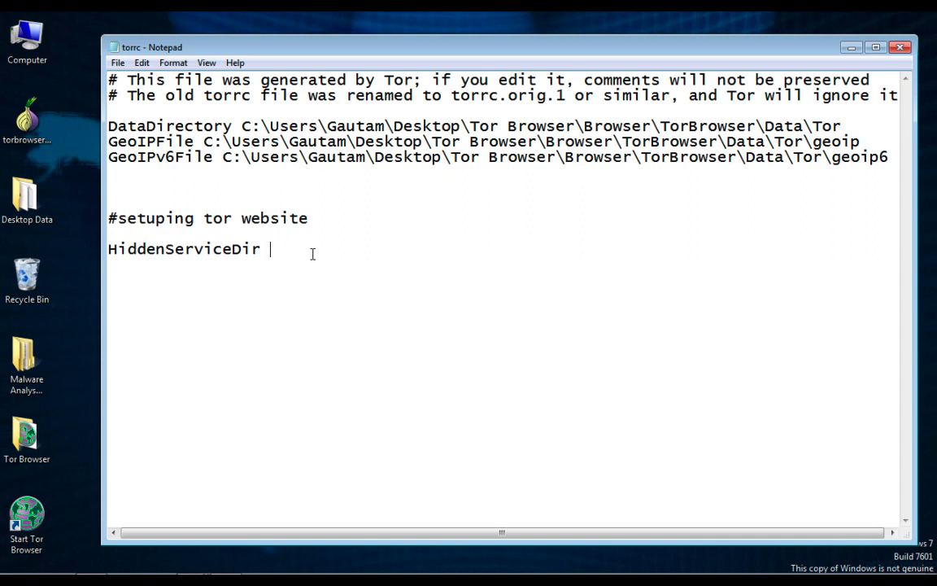
pyautogui.write('C:\\Users\\Gautam\\')
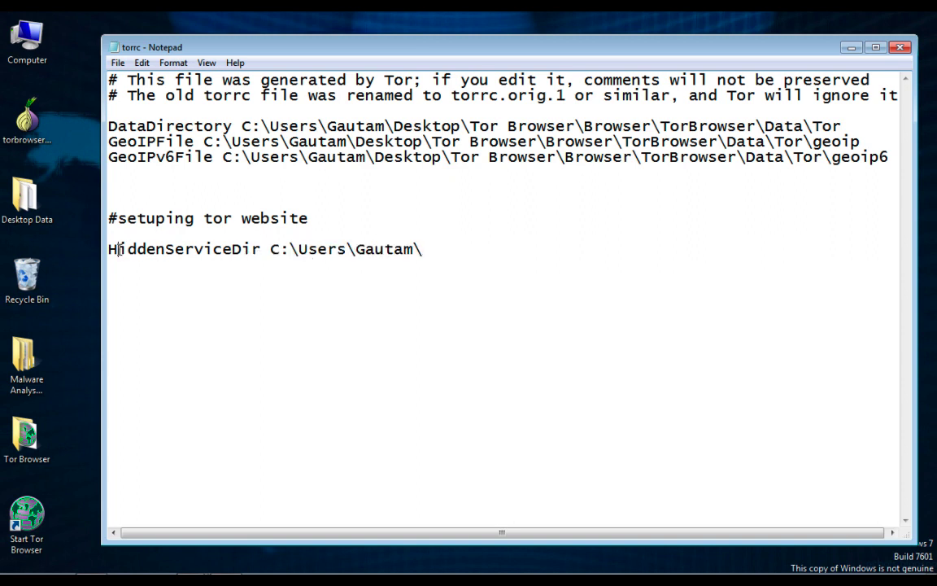
# Complete the HiddenServiceDir path with the subfolder name hidden_service.
pyautogui.moveTo(119, 251); pyautogui.dragTo(108, 250)
pyautogui.moveTo(176, 251); pyautogui.dragTo(166, 250)
pyautogui.click(242, 250)
pyautogui.click(424, 252)
pyautogui.write('hidden')
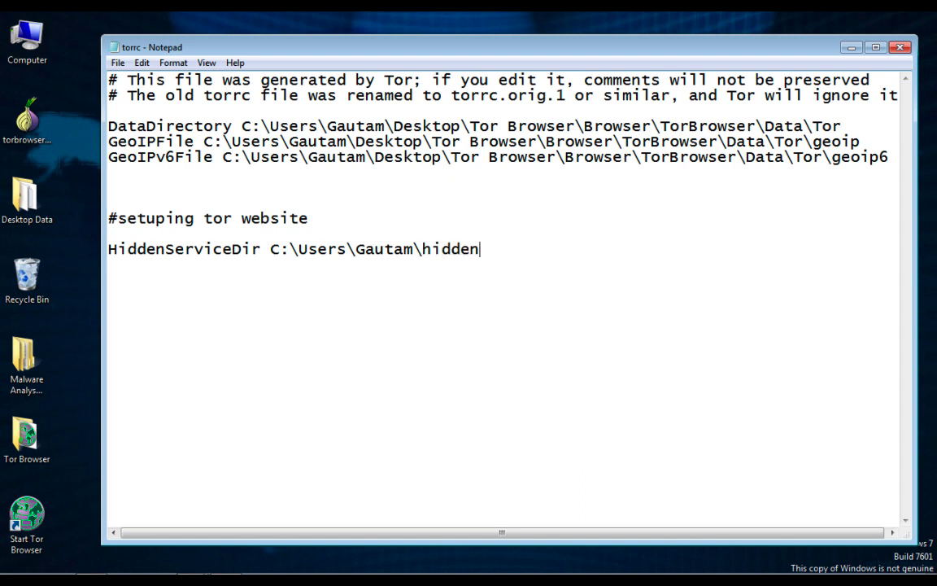
pyautogui.write('_service')
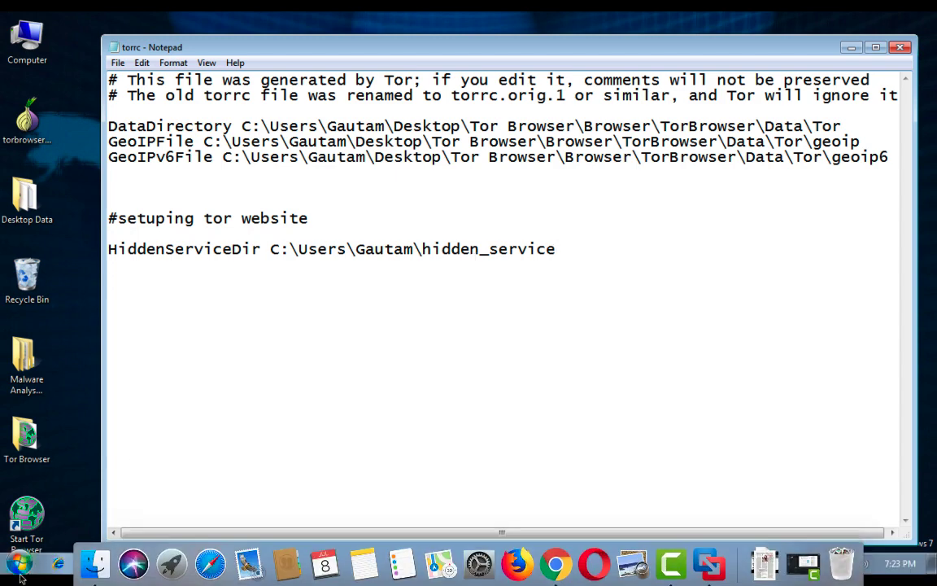
# Check the hidden_service folder inside the user's profile folder on drive C: in Windows Explorer, and close that window.
pyautogui.click(17, 561)
pyautogui.click(248, 379)
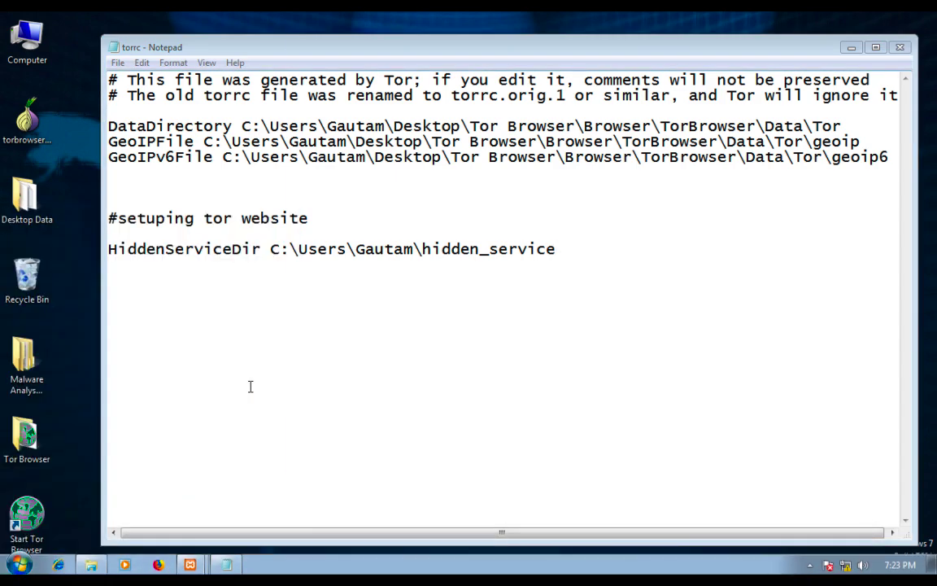
pyautogui.moveTo(604, 45); pyautogui.dragTo(494, 307)
pyautogui.doubleClick(380, 415)
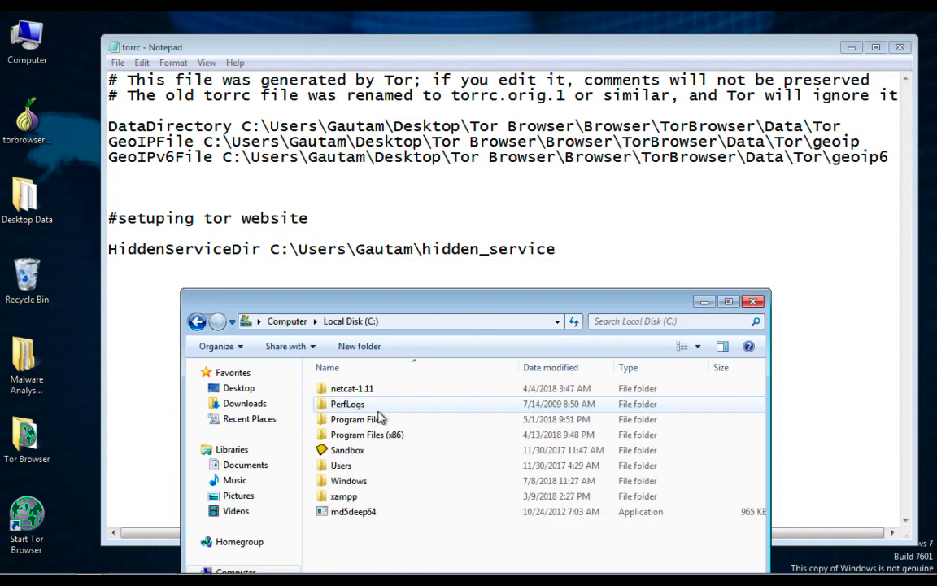
pyautogui.doubleClick(363, 465)
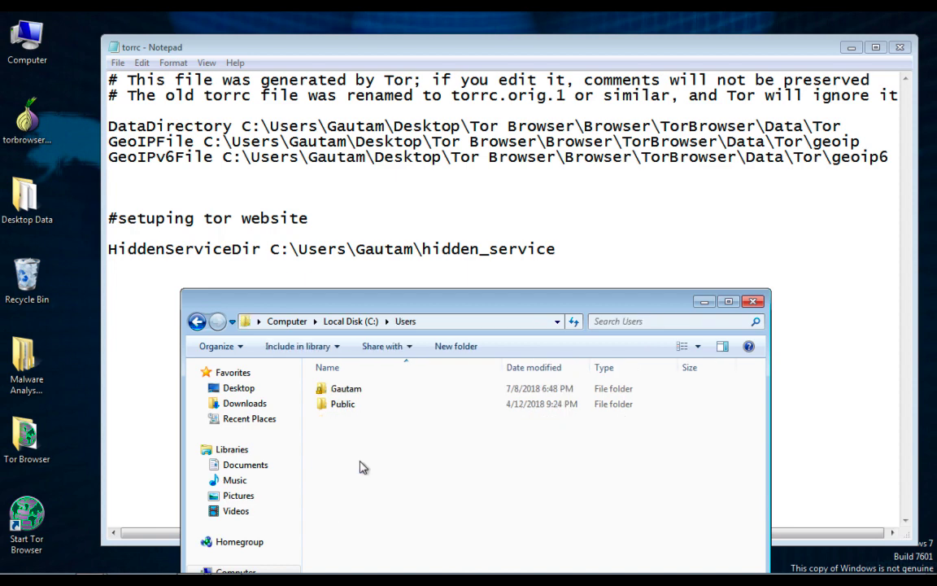
pyautogui.doubleClick(371, 391)
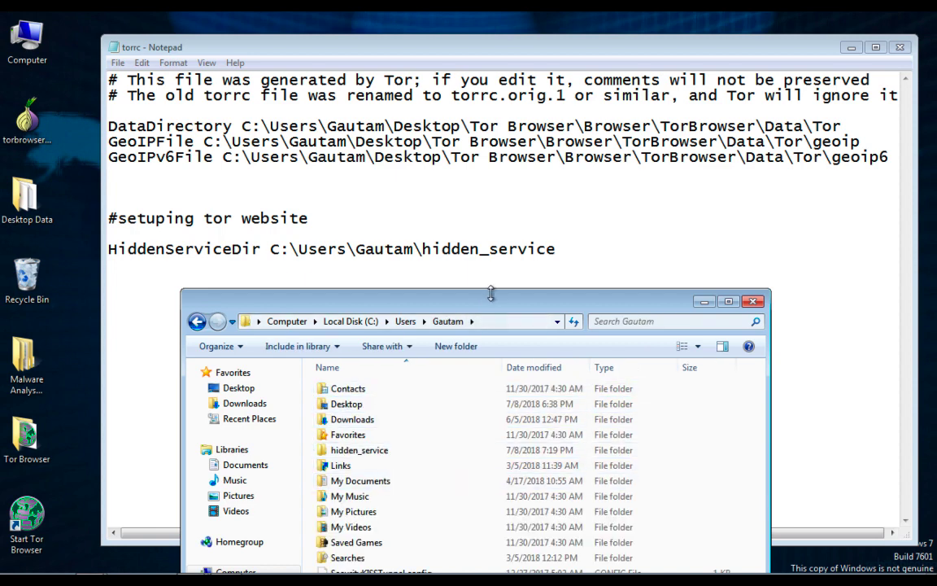
pyautogui.moveTo(490, 309); pyautogui.dragTo(489, 299)
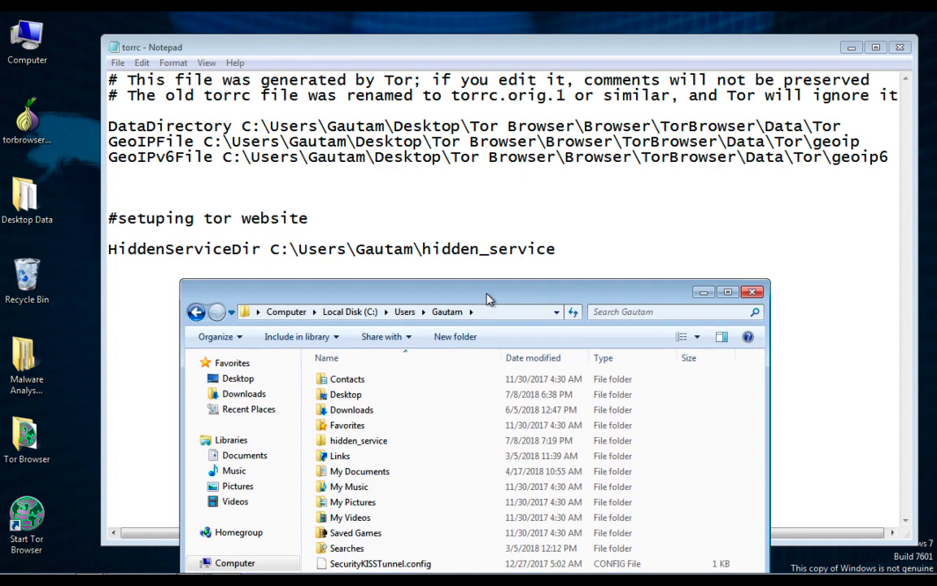
pyautogui.click(391, 445)
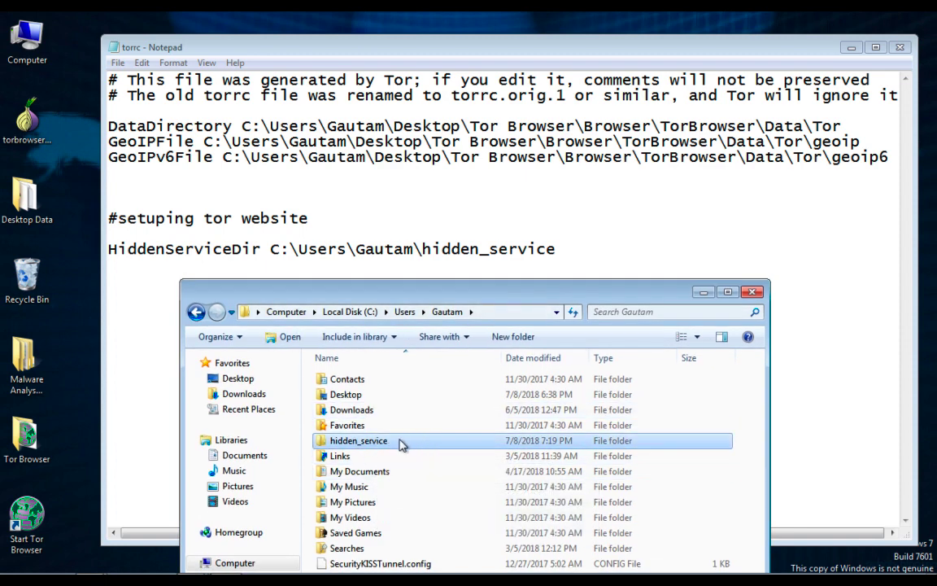
pyautogui.doubleClick(400, 443)
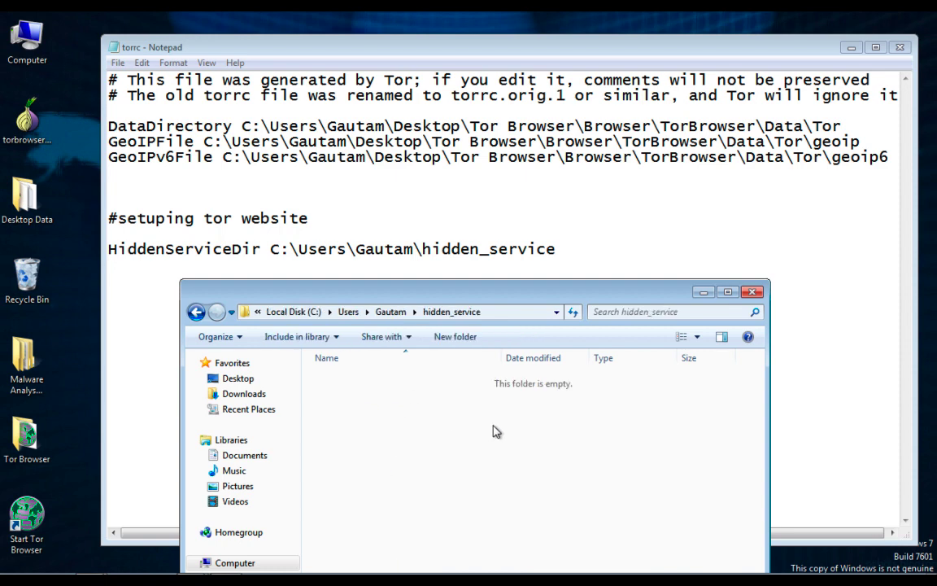
pyautogui.click(753, 293)
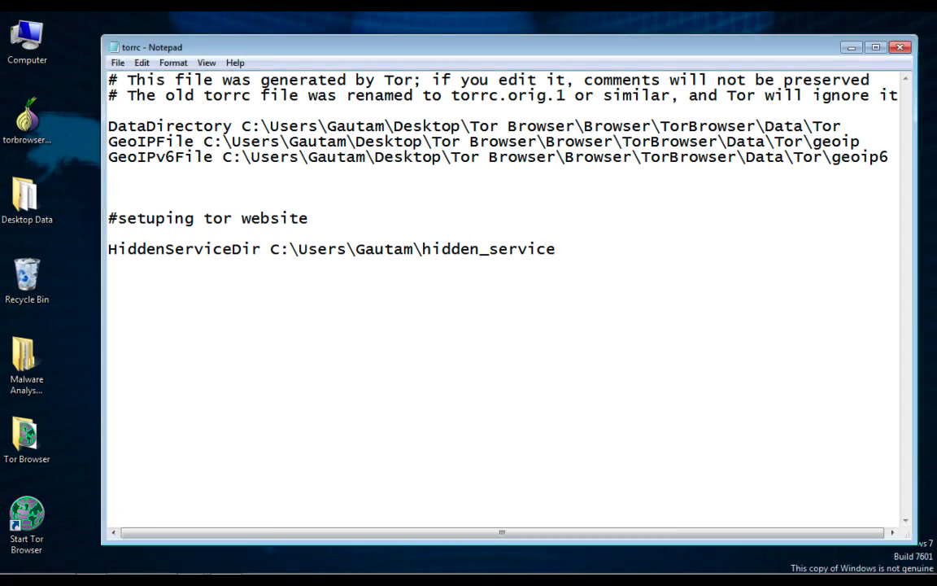
# Add the line "HiddenServicePort 80 127.0.0.1:80" below the HiddenServiceDir line.
pyautogui.write('ddenServi')
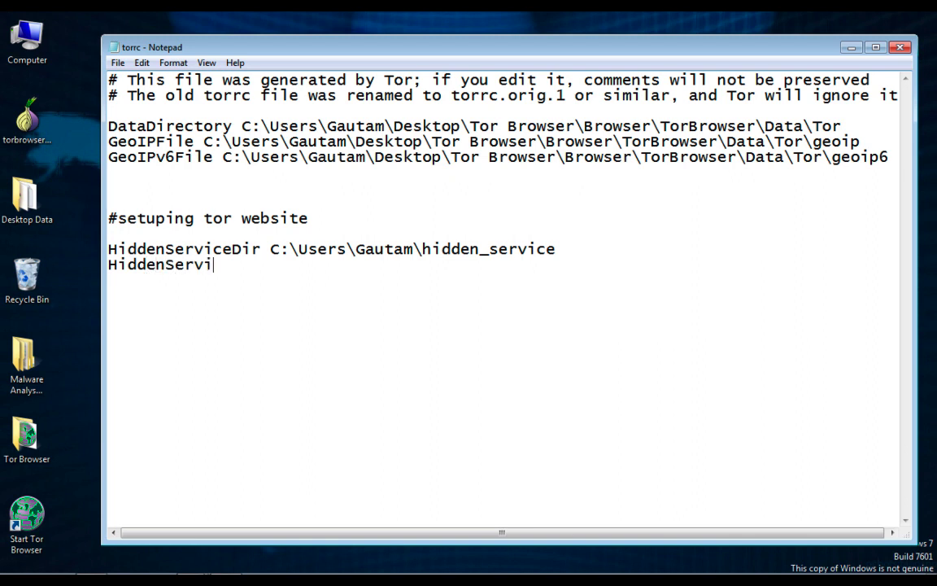
pyautogui.write('cePort')
pyautogui.moveTo(109, 265); pyautogui.dragTo(175, 266)
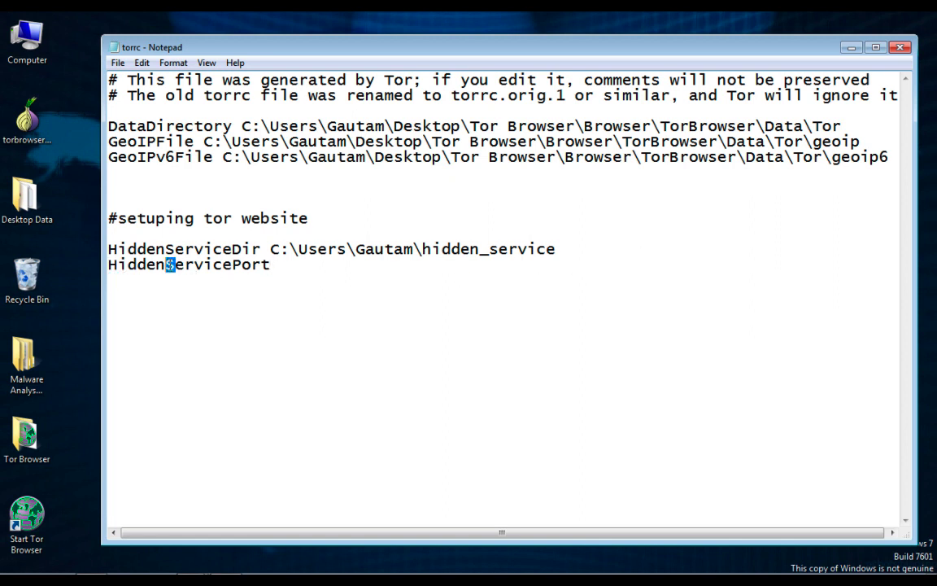
pyautogui.click(239, 267)
pyautogui.hotkey('shift', 'Left')
pyautogui.click(286, 265)
pyautogui.write('80 127.')
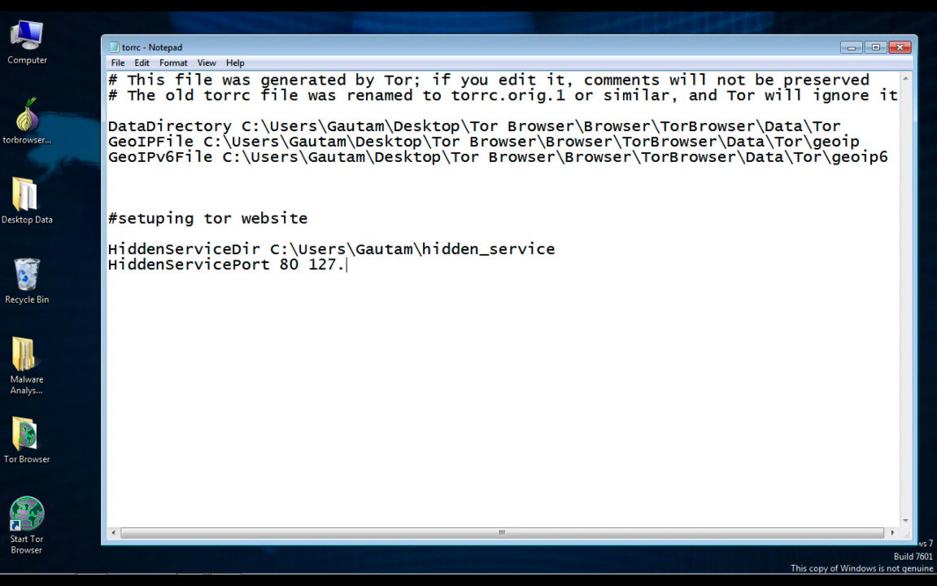
pyautogui.write('0.0.1:80')
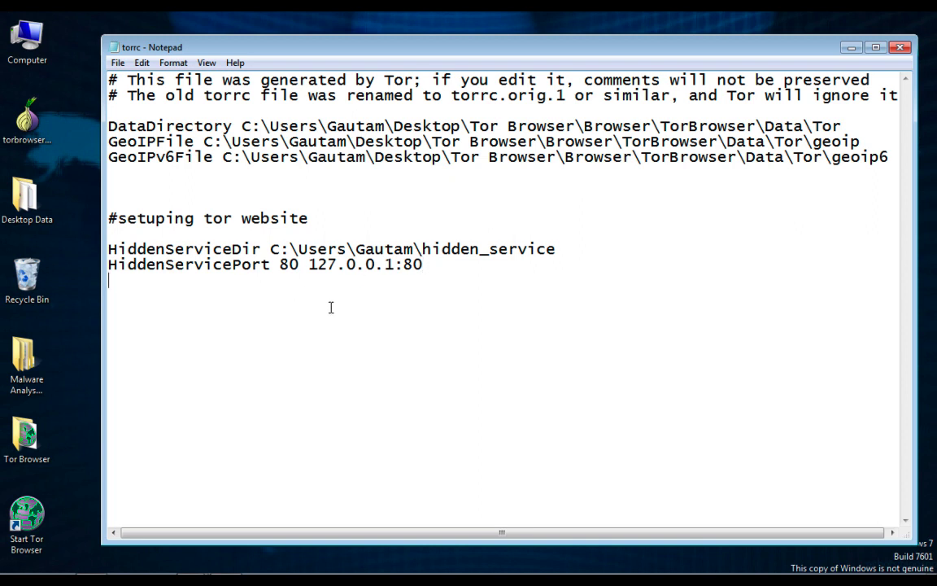
# Save the edited torrc file under its existing name.
pyautogui.click(118, 65)
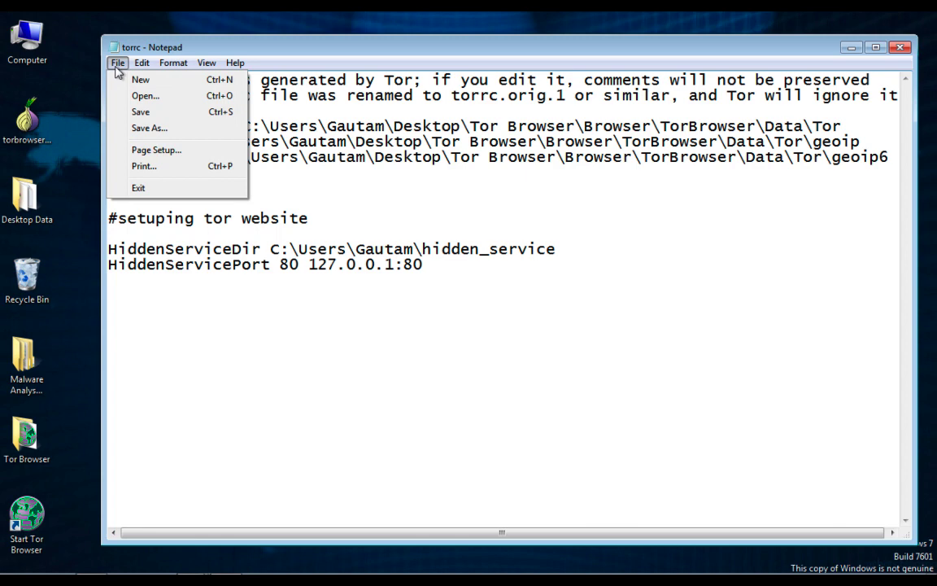
pyautogui.click(118, 63)
pyautogui.click(118, 63)
pyautogui.click(137, 111)
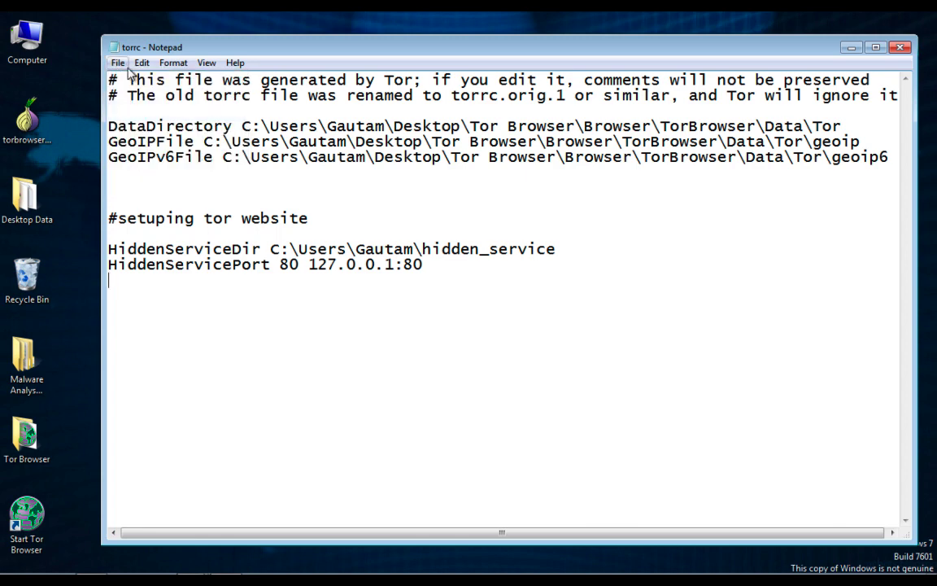
pyautogui.click(120, 64)
pyautogui.click(136, 112)
# Minimize Notepad and the Windows Explorer window, and bring up the XAMPP Control Panel window with Apache and MySQL running.
pyautogui.click(851, 47)
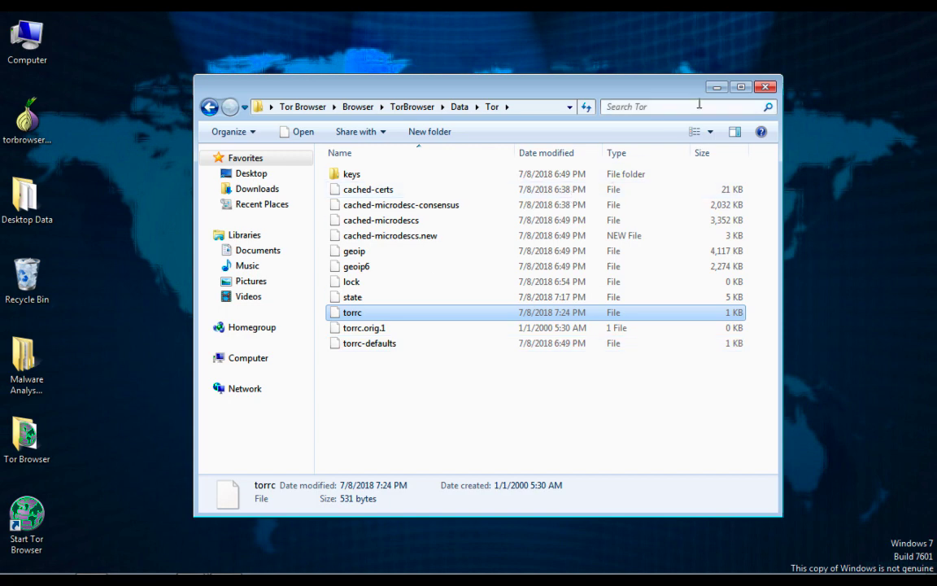
pyautogui.click(716, 87)
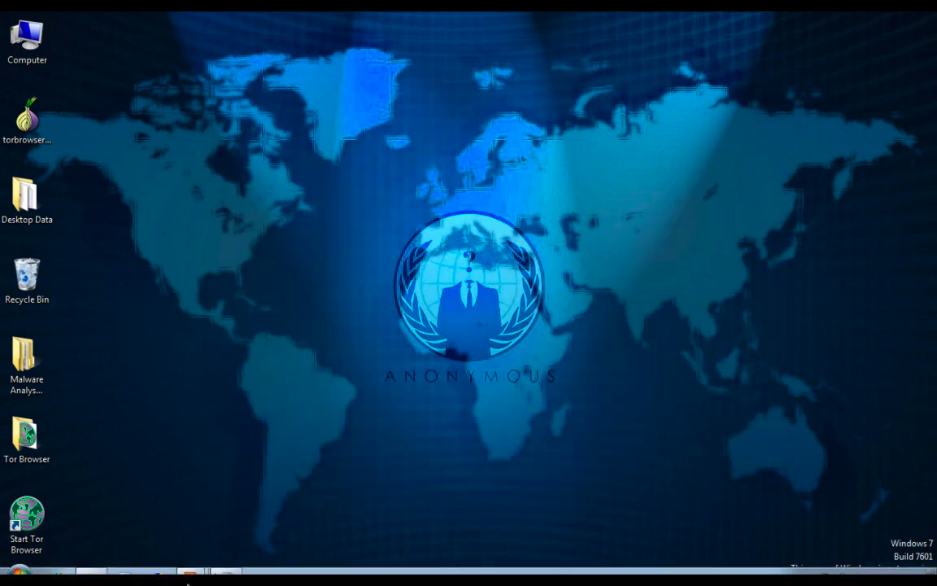
pyautogui.moveTo(187, 555)
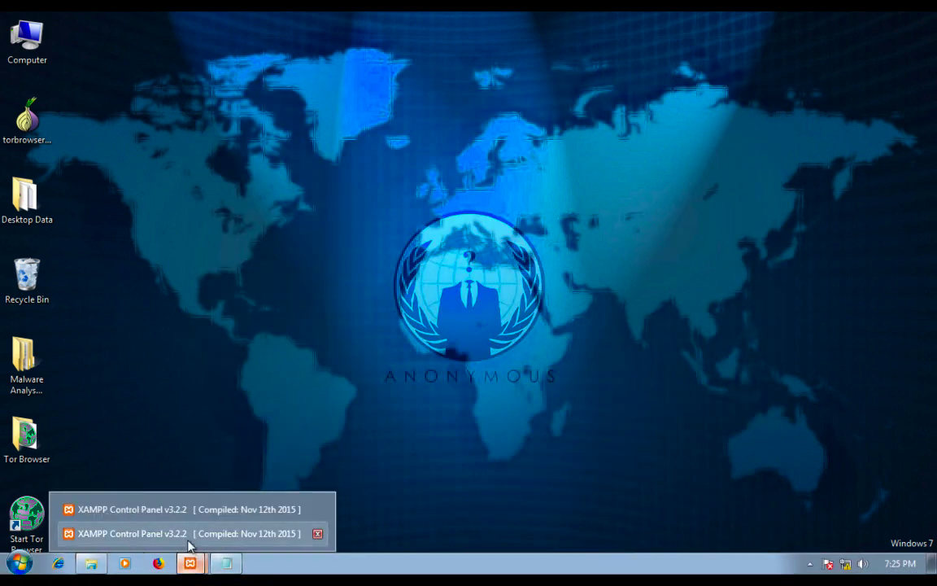
pyautogui.click(188, 534)
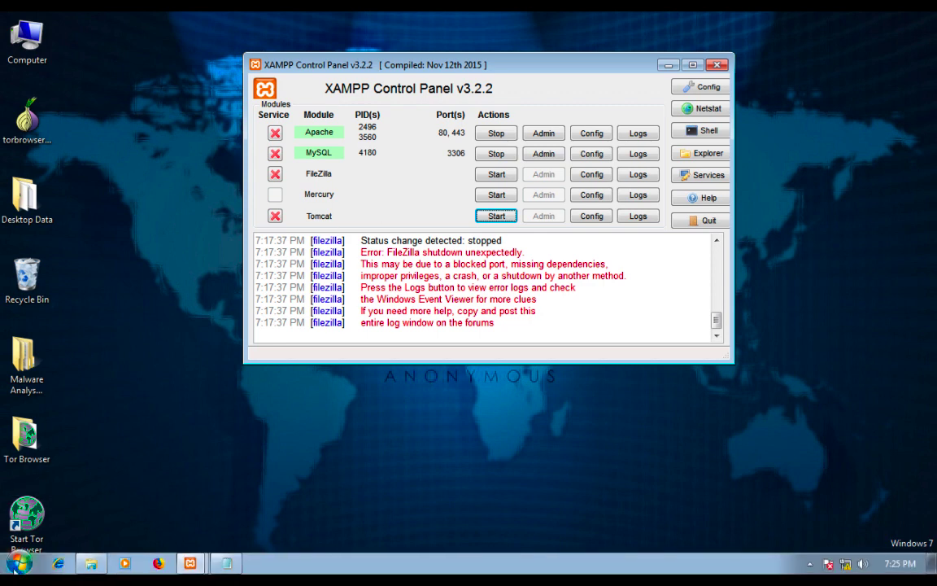
# Open the C:\xampp\htdocs folder in a Windows Explorer window.
pyautogui.click(20, 564)
pyautogui.click(211, 376)
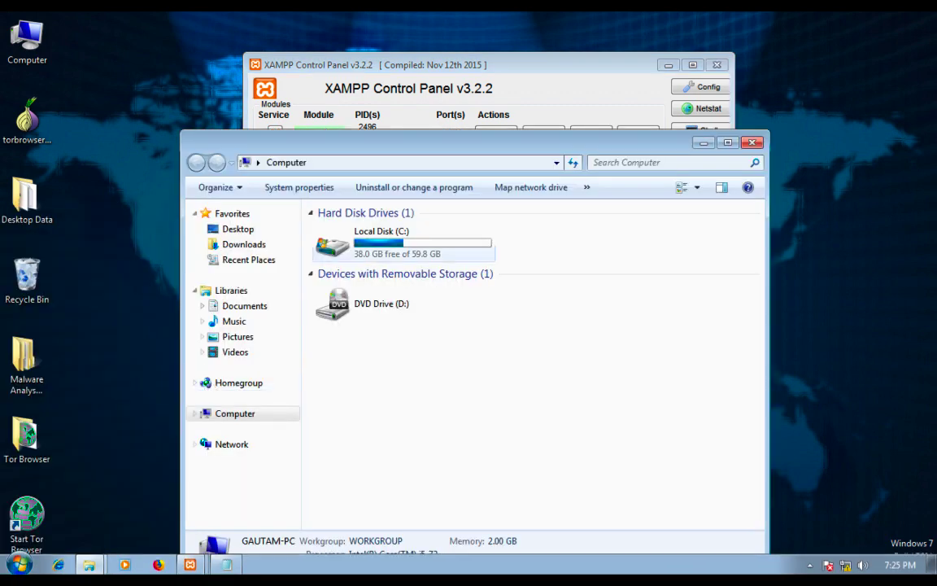
pyautogui.doubleClick(356, 257)
pyautogui.doubleClick(355, 338)
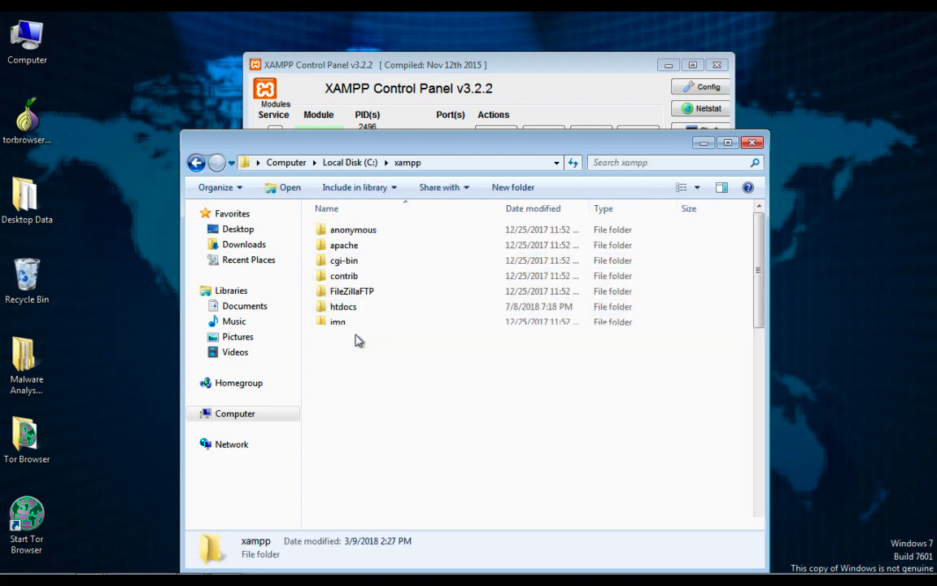
pyautogui.doubleClick(376, 309)
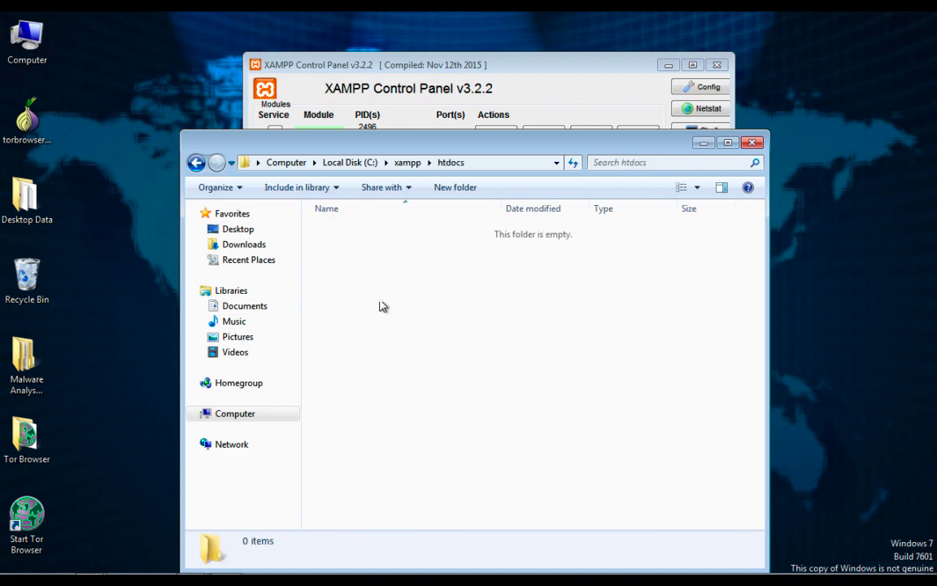
# Create a text document with its default name in the htdocs folder and open it in Notepad.
pyautogui.rightClick(401, 278)
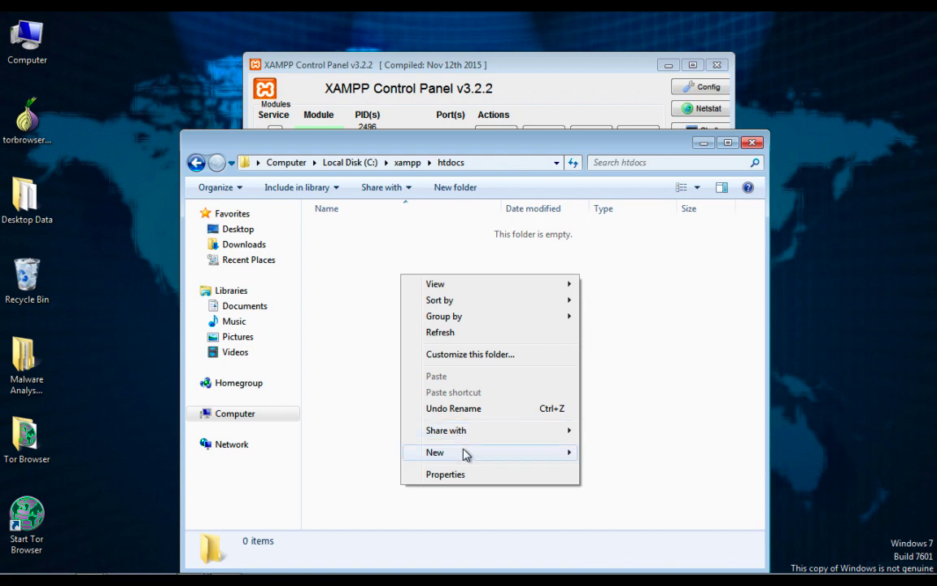
pyautogui.moveTo(464, 453)
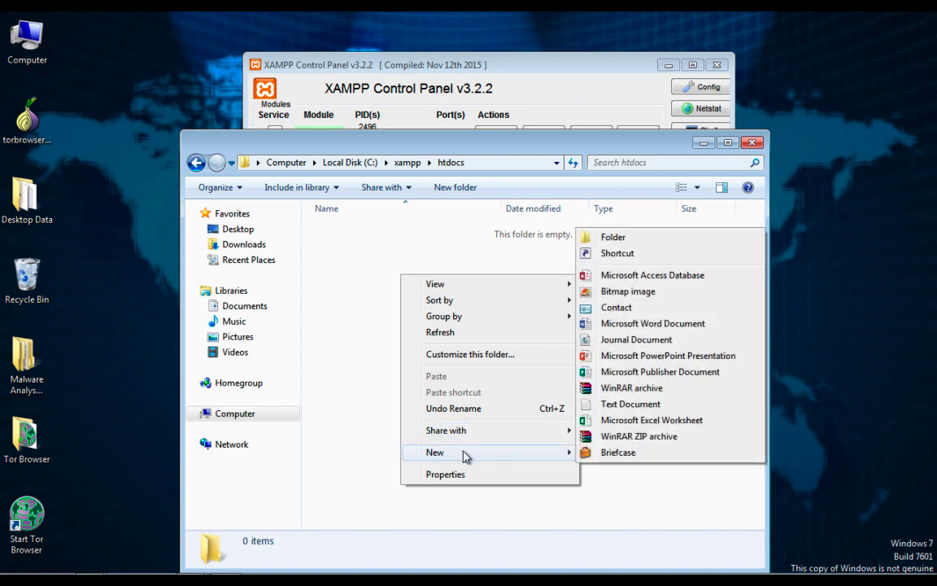
pyautogui.click(651, 405)
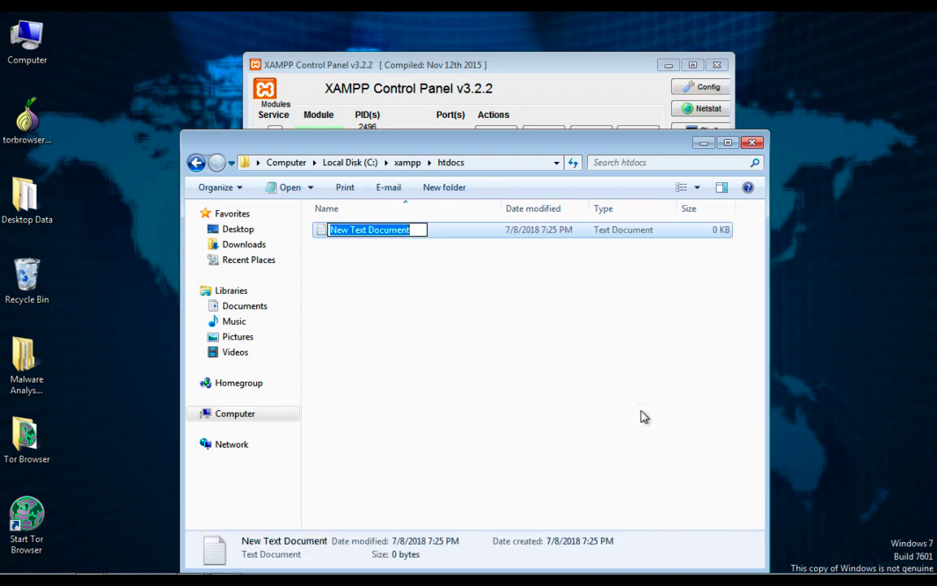
pyautogui.doubleClick(462, 234)
# Write an h1 heading, with opening and closing tags, containing the site owner's full name followed by "TOR Website".
pyautogui.write('<>')
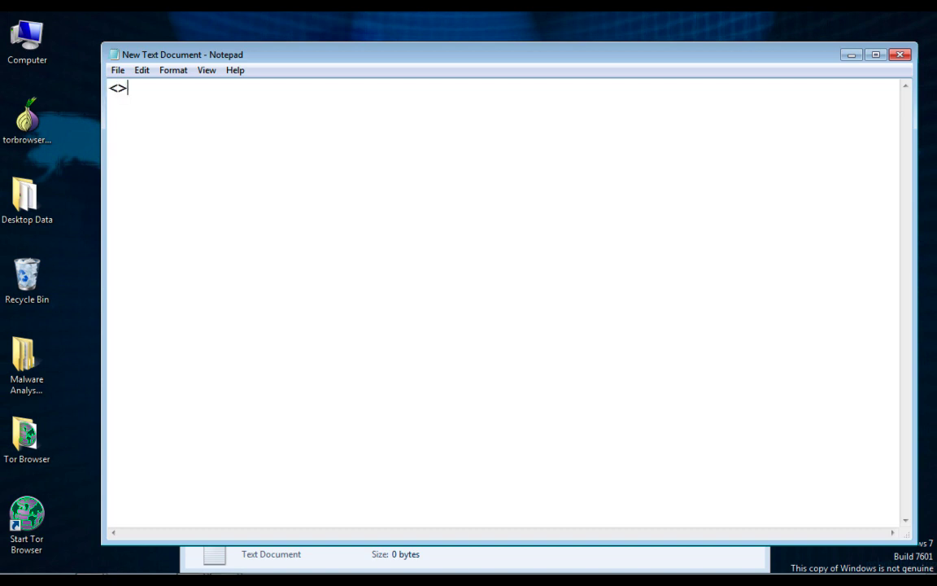
pyautogui.click(118, 88)
pyautogui.write('h1>Gautam ')
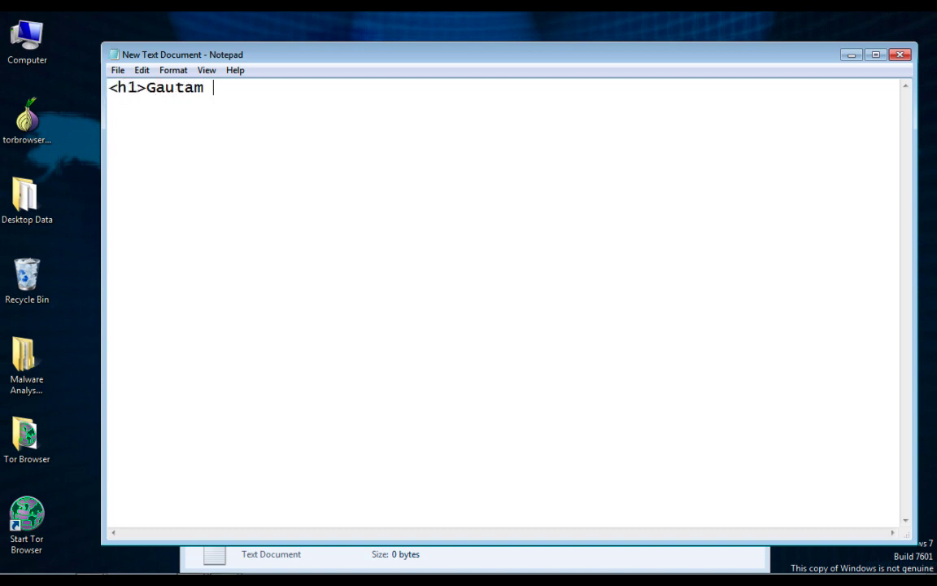
pyautogui.write('Kumawat T')
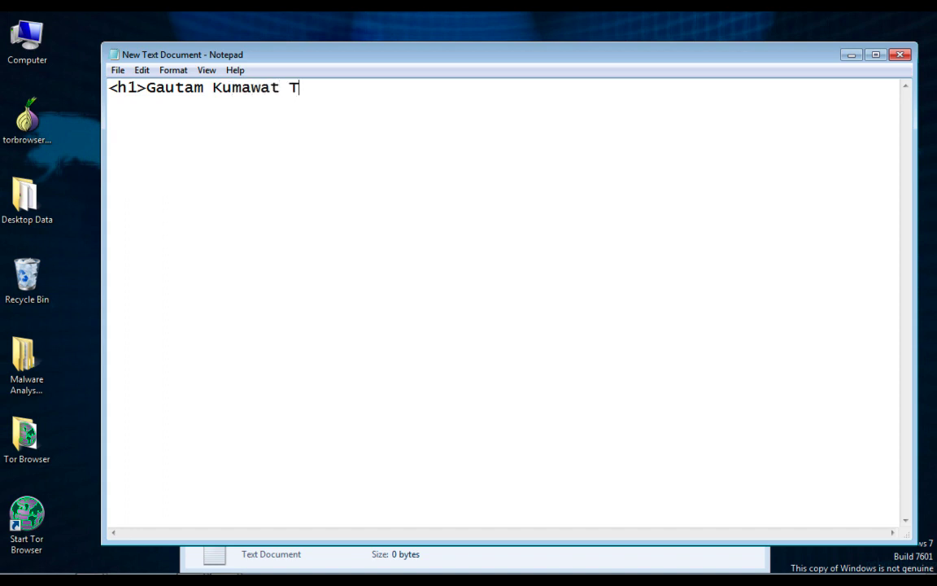
pyautogui.write('OR Website <>')
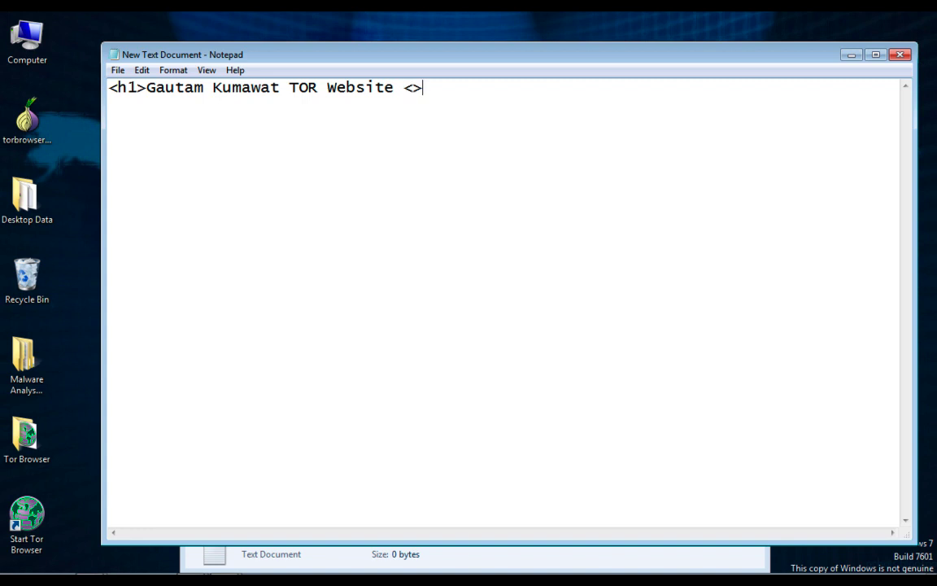
pyautogui.click(413, 87)
pyautogui.write('/h1')
# Save a copy of the document in htdocs as index.html with the file type All Files.
pyautogui.click(117, 70)
pyautogui.click(156, 137)
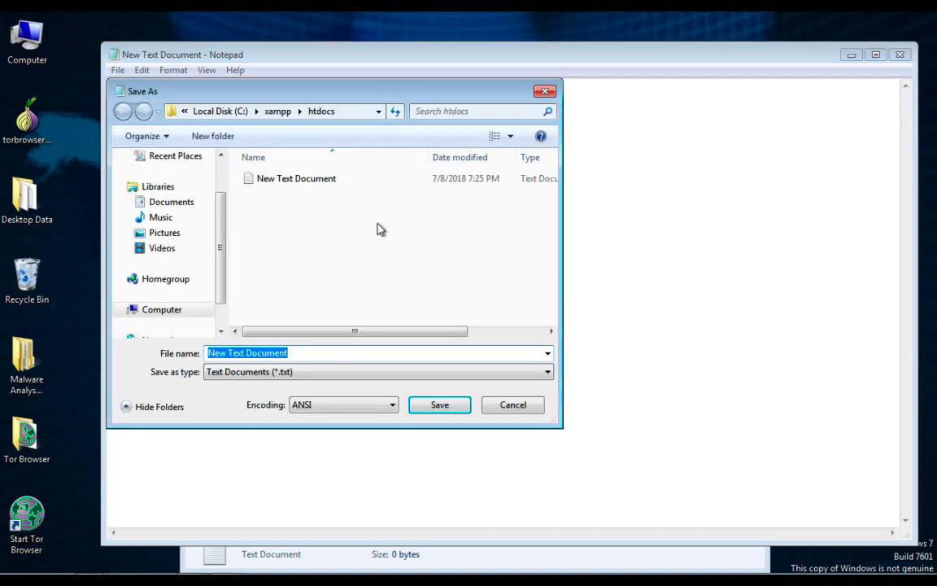
pyautogui.write('index')
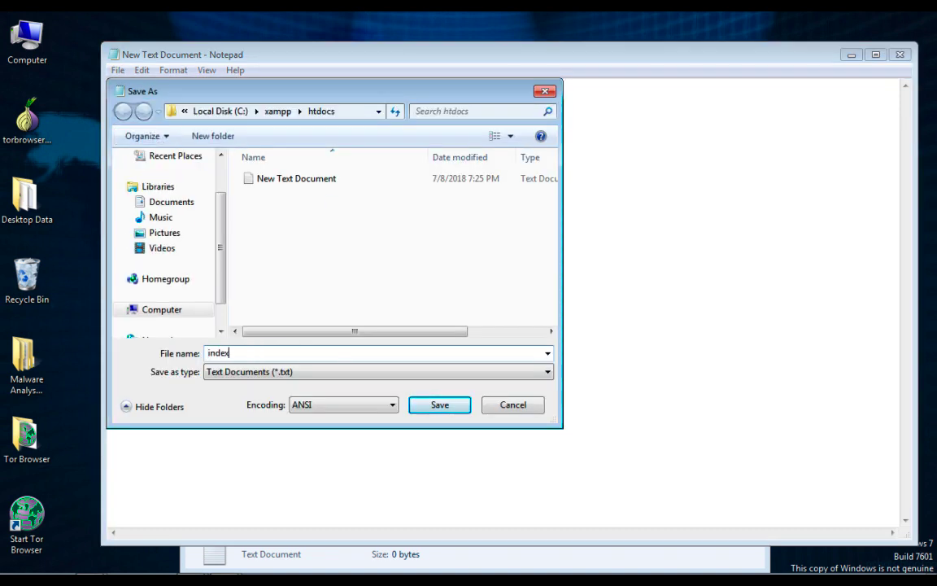
pyautogui.write('.html')
pyautogui.click(243, 374)
pyautogui.click(241, 398)
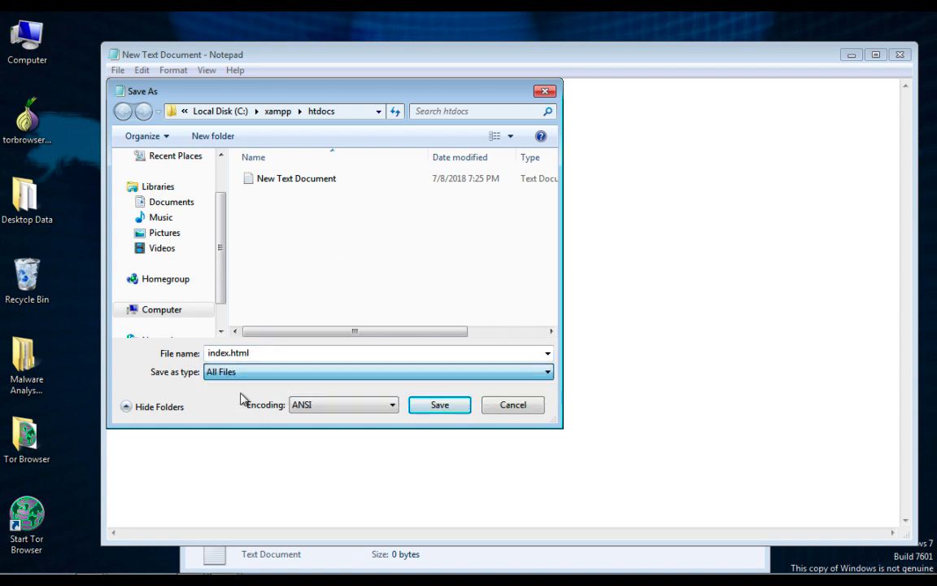
pyautogui.click(436, 402)
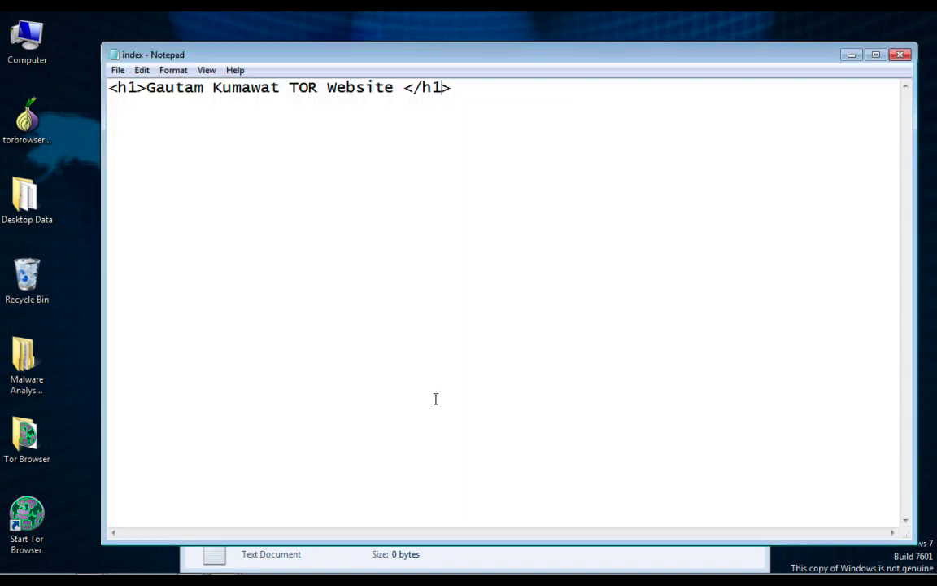
# Close Notepad and preview the index page from htdocs in Firefox, closing the browser after the check.
pyautogui.click(899, 54)
pyautogui.doubleClick(392, 232)
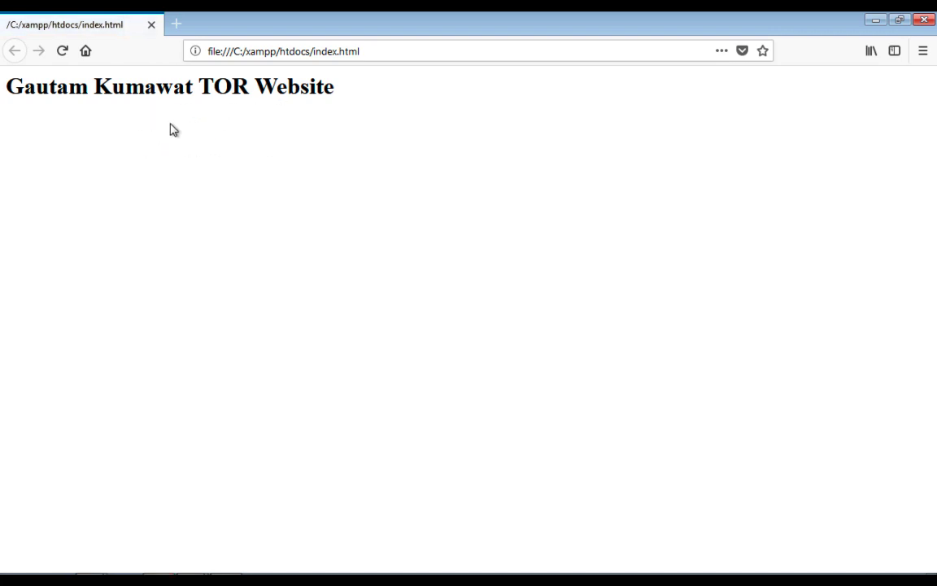
pyautogui.click(925, 21)
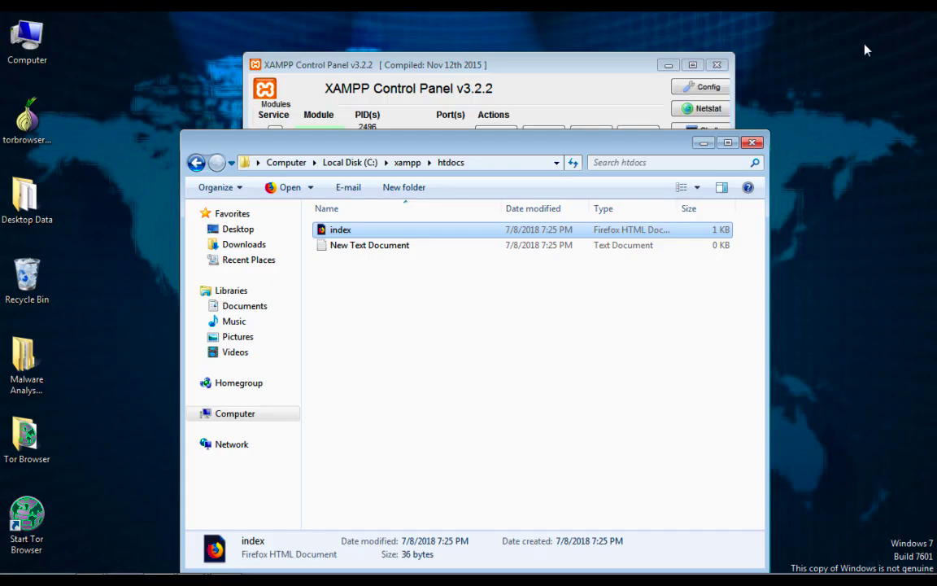
# Delete the empty New Text Document from the htdocs folder, moving it to the Recycle Bin.
pyautogui.rightClick(414, 251)
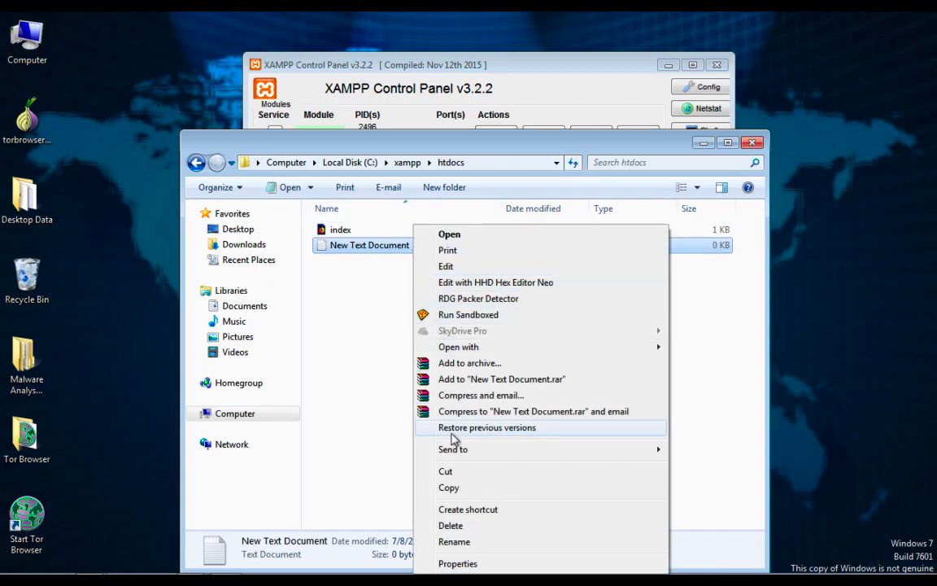
pyautogui.click(465, 527)
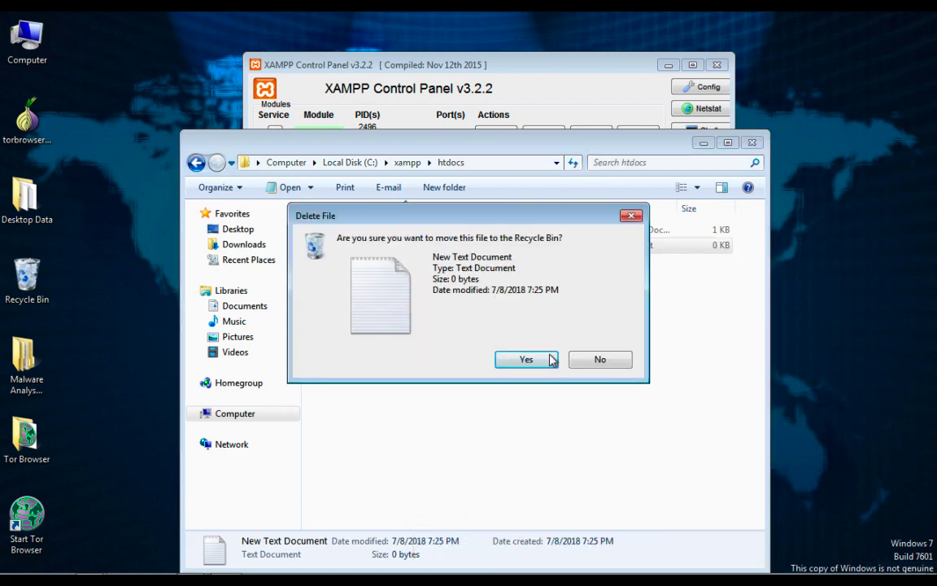
pyautogui.click(550, 360)
pyautogui.moveTo(411, 299); pyautogui.dragTo(394, 269)
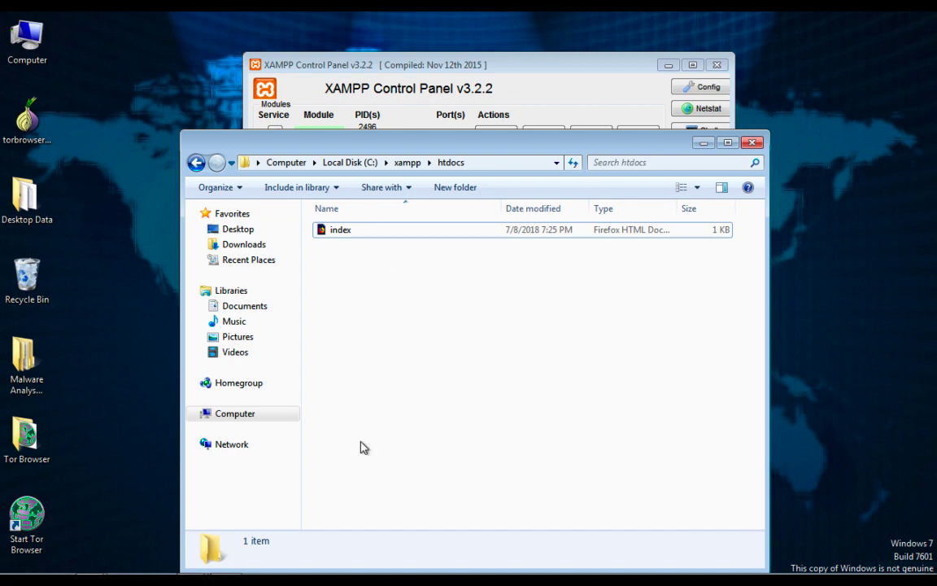
# Start the FileZilla and Tomcat modules in the XAMPP Control Panel, and minimize both XAMPP windows.
pyautogui.moveTo(218, 533)
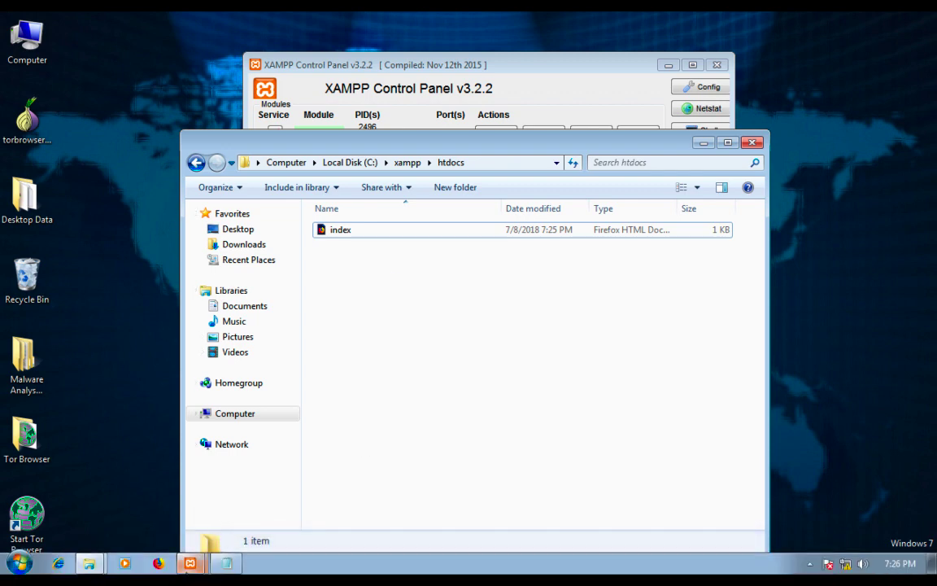
pyautogui.moveTo(190, 561)
pyautogui.click(240, 509)
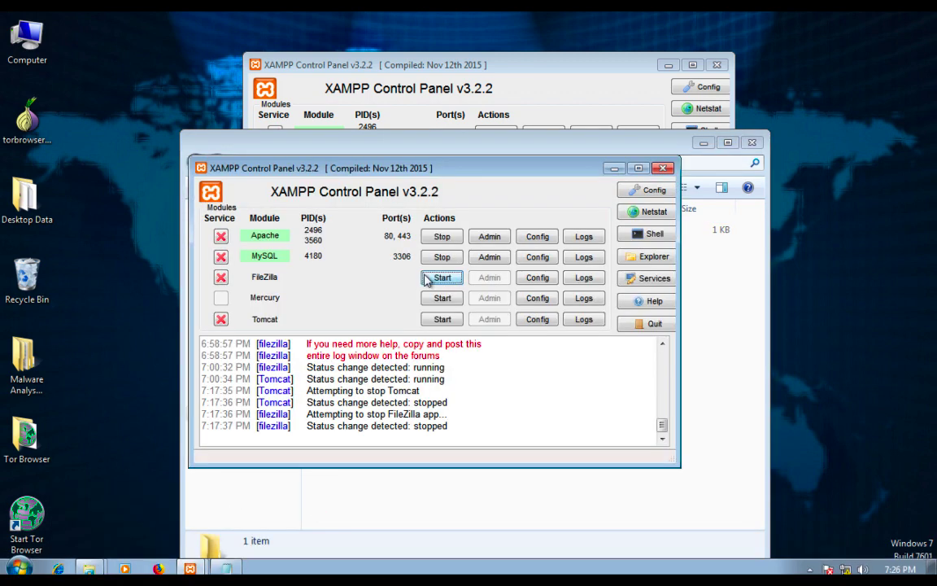
pyautogui.click(442, 278)
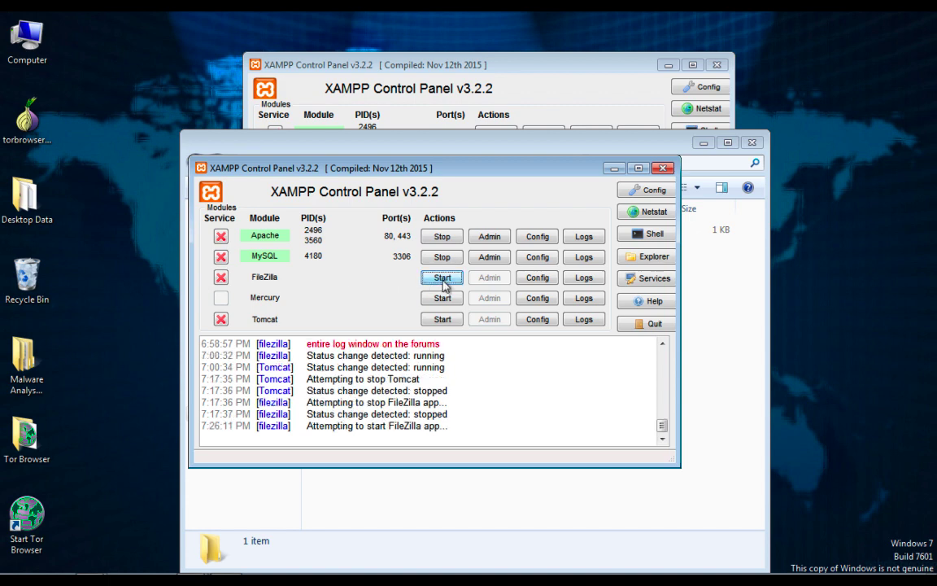
pyautogui.click(439, 321)
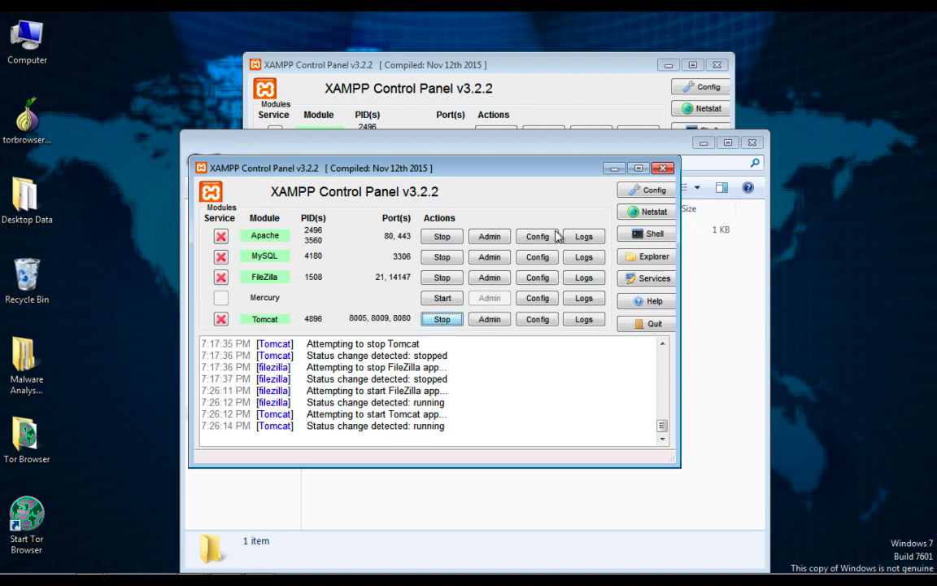
pyautogui.click(613, 169)
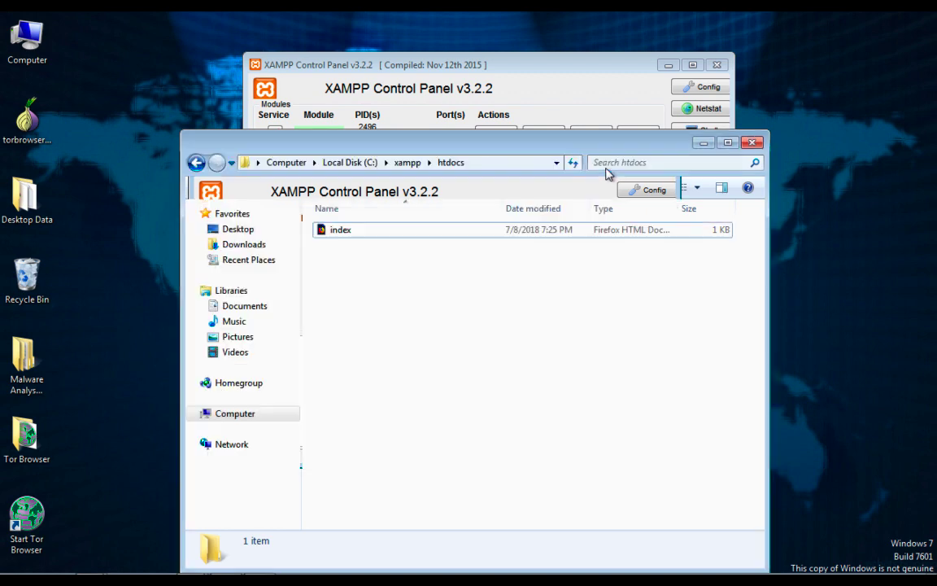
pyautogui.click(625, 76)
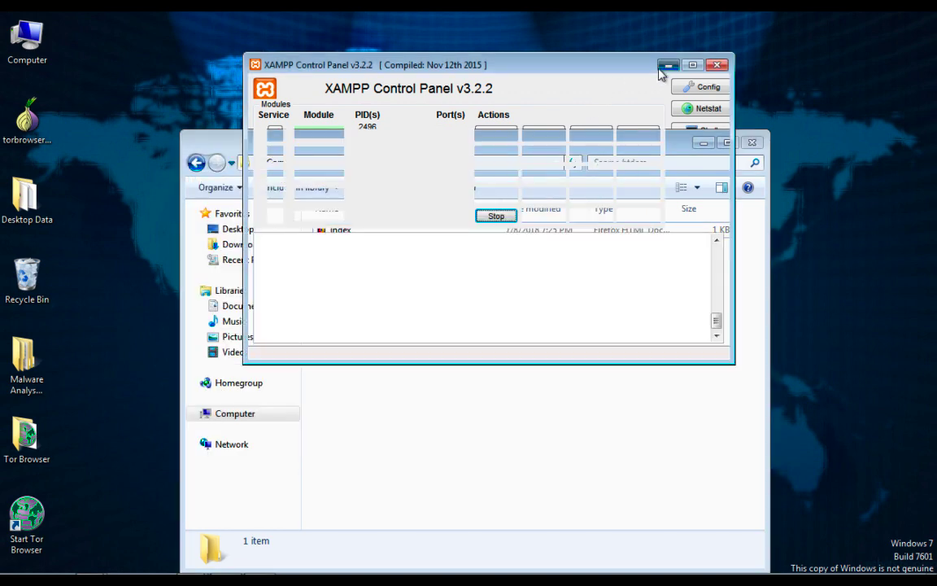
pyautogui.click(668, 65)
# Switch to Firefox, load 127.0.0.1, and check the heading of the locally served page.
pyautogui.moveTo(172, 570)
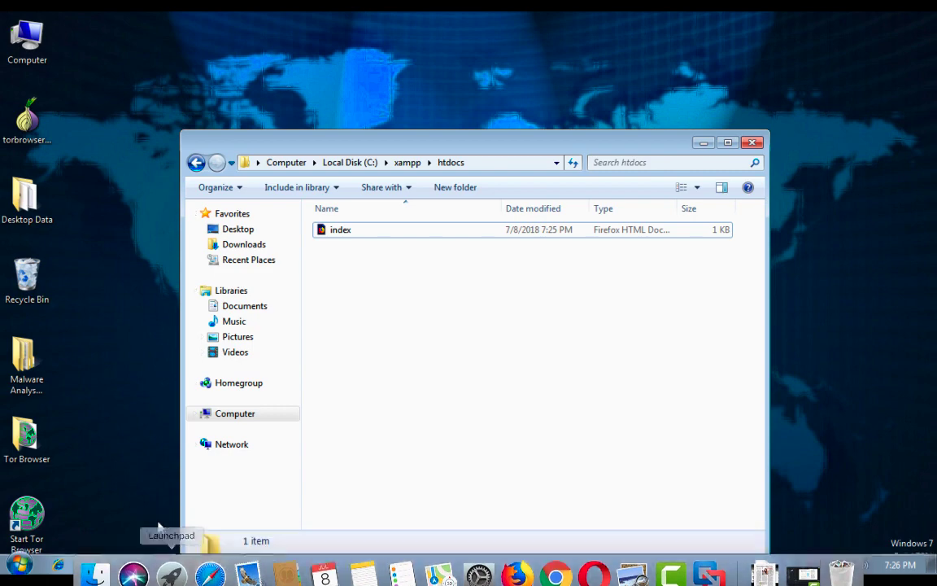
pyautogui.click(157, 562)
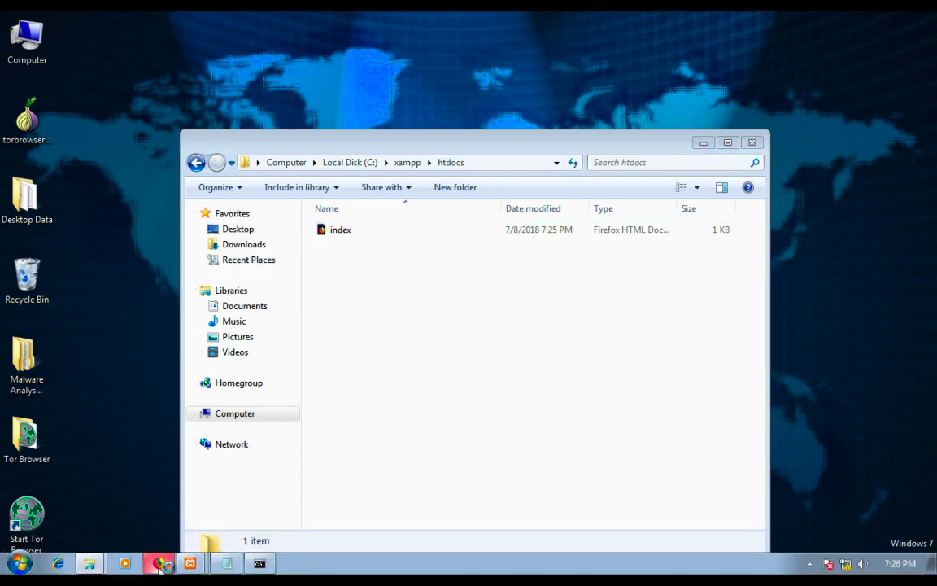
pyautogui.write('127.0.0.1/')
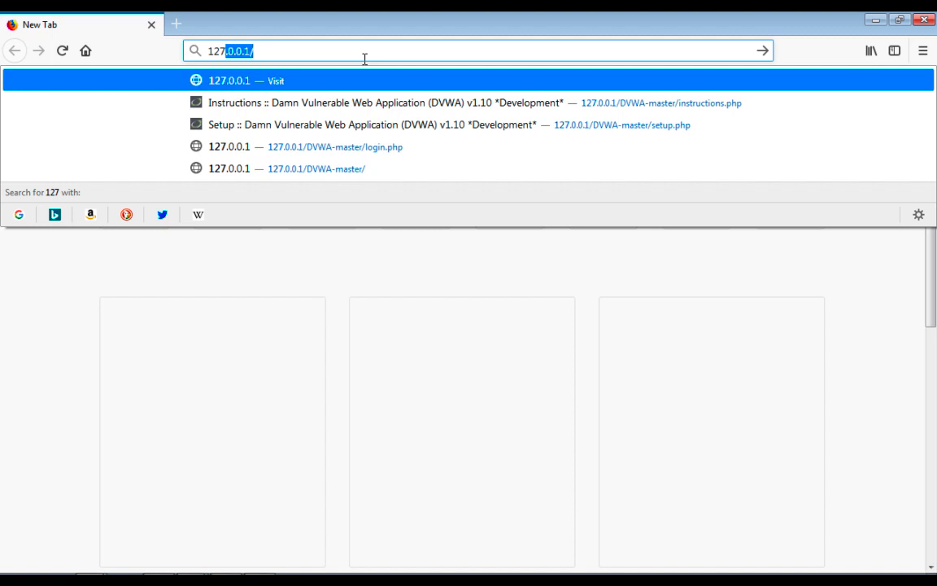
pyautogui.press('Return')
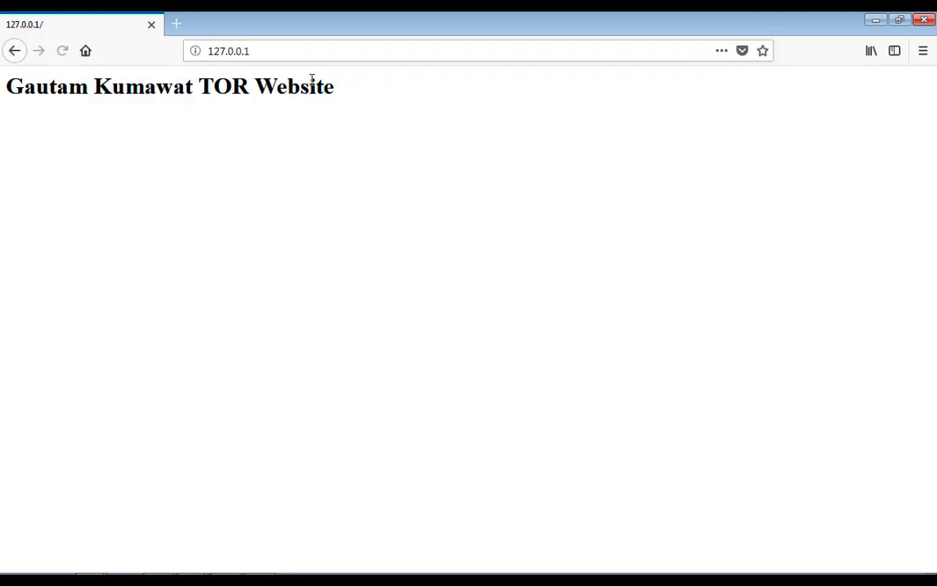
pyautogui.moveTo(27, 91); pyautogui.dragTo(370, 105)
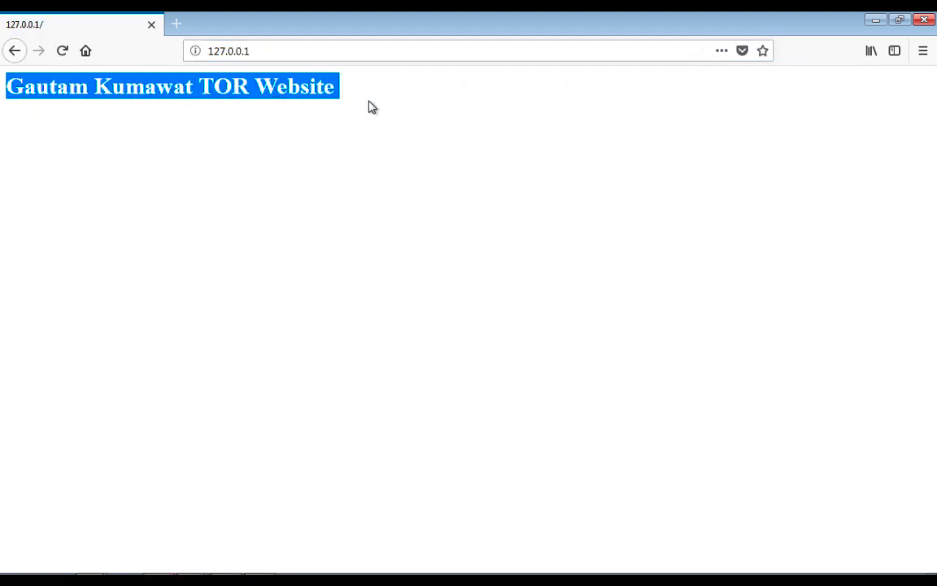
pyautogui.click(369, 103)
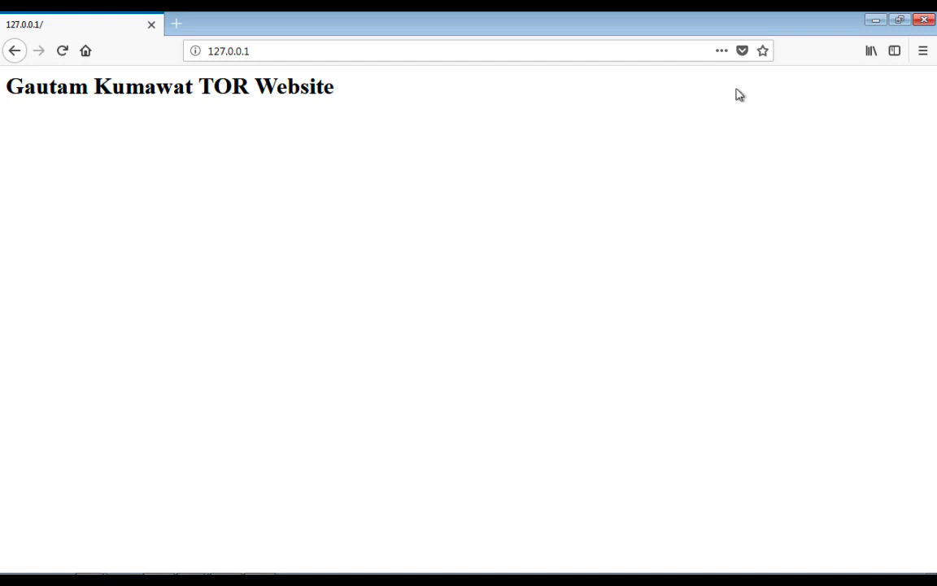
# Minimize Firefox and launch Tor Browser from the desktop to connect to the Tor network.
pyautogui.click(877, 25)
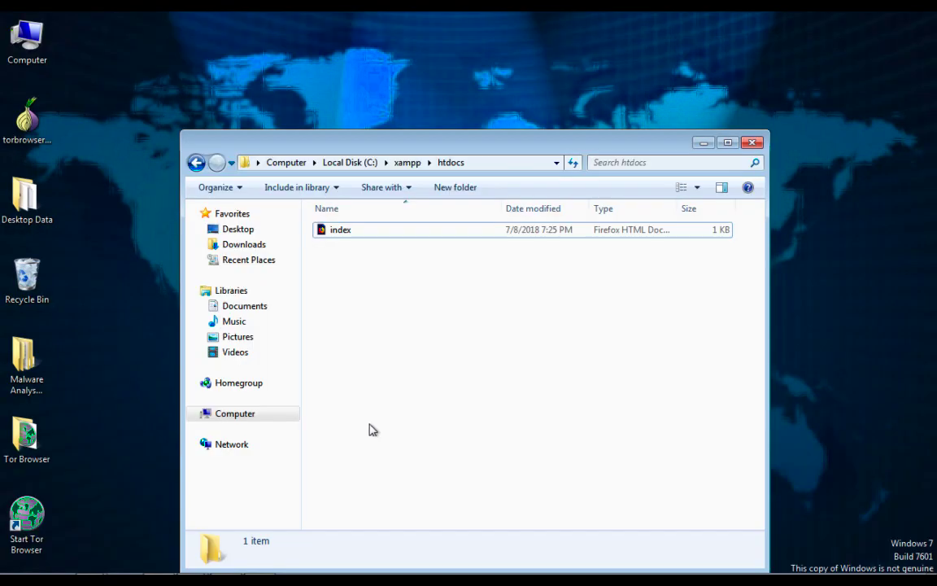
pyautogui.moveTo(435, 146); pyautogui.dragTo(435, 121)
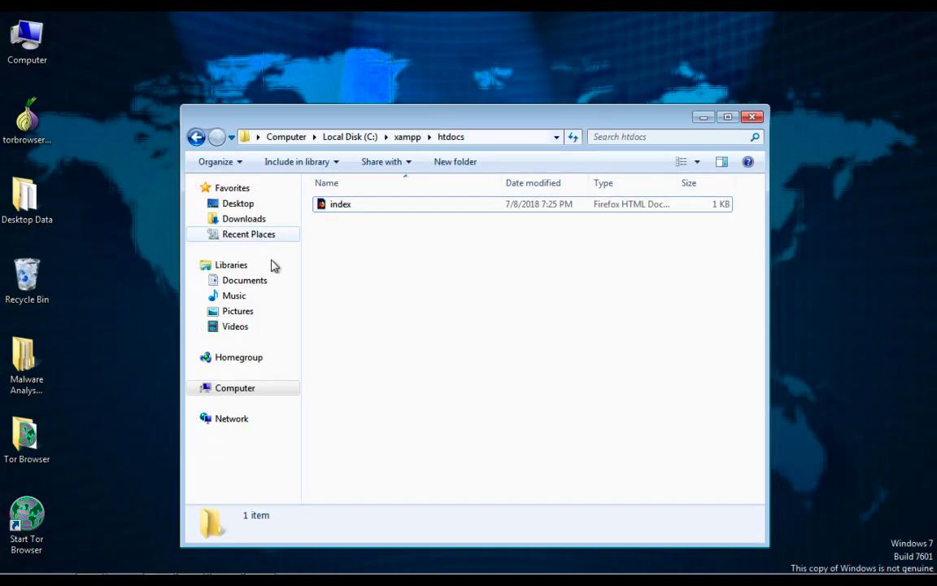
pyautogui.click(27, 527)
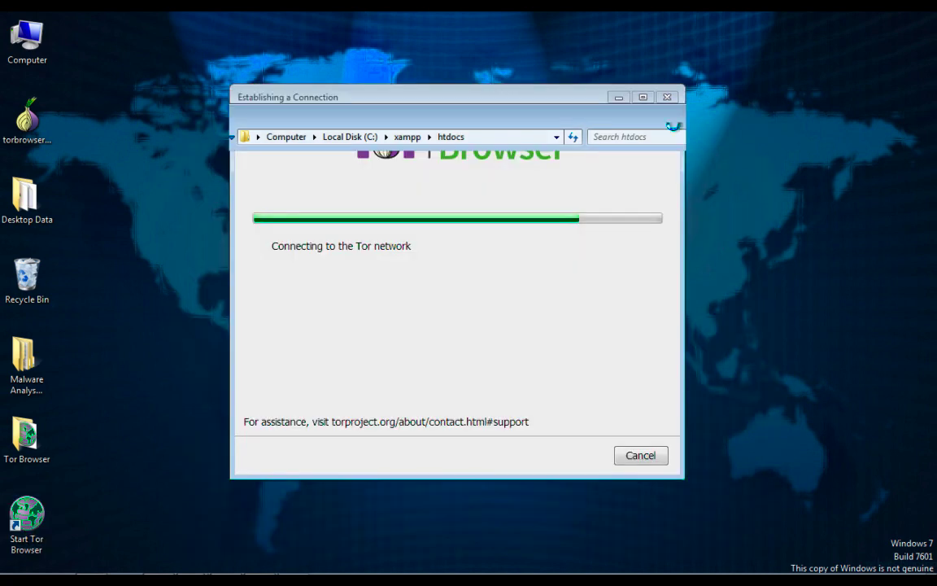
pyautogui.moveTo(515, 101); pyautogui.dragTo(525, 102)
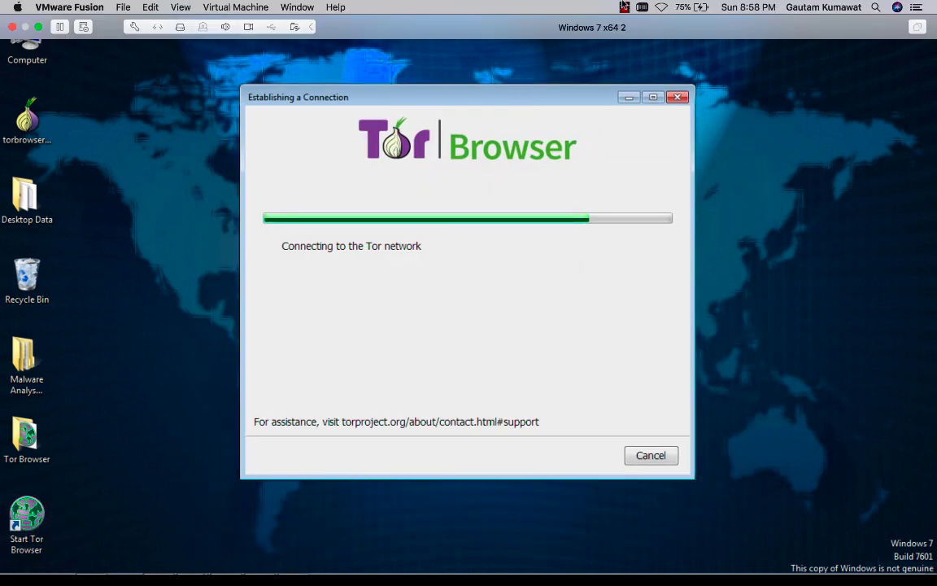
# Turn on the Mac host's Wi-Fi and retry Tor Browser's connection to the Tor network.
pyautogui.click(661, 8)
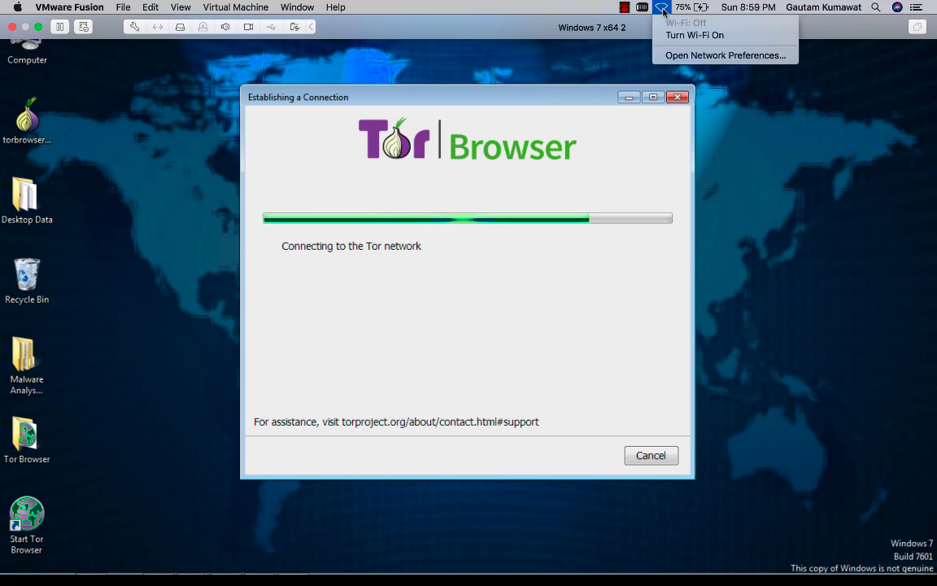
pyautogui.click(693, 35)
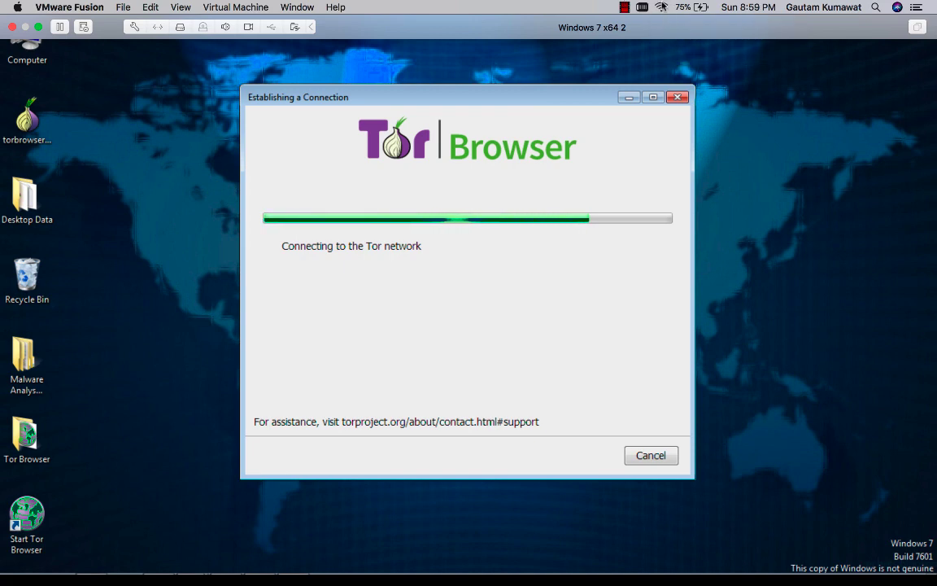
pyautogui.click(661, 8)
pyautogui.click(661, 8)
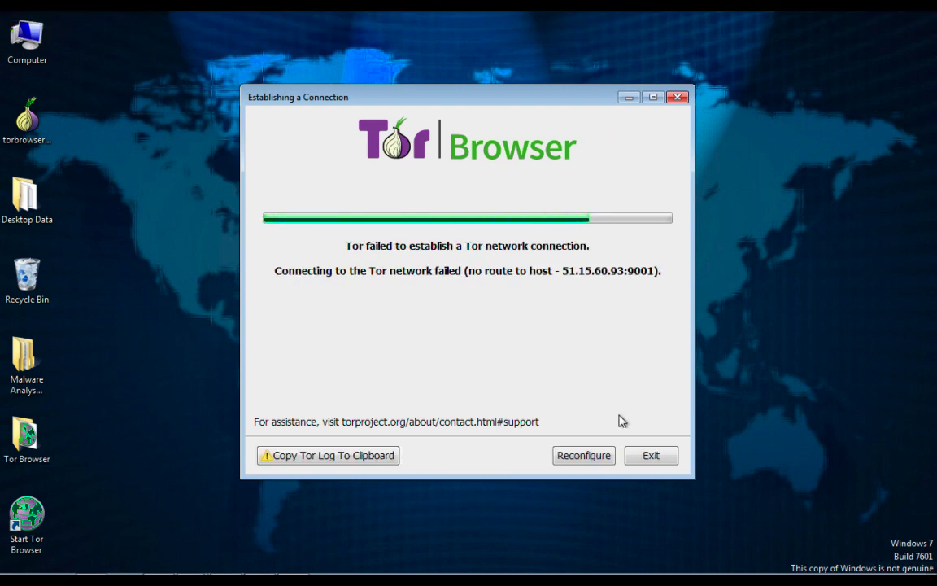
pyautogui.click(600, 457)
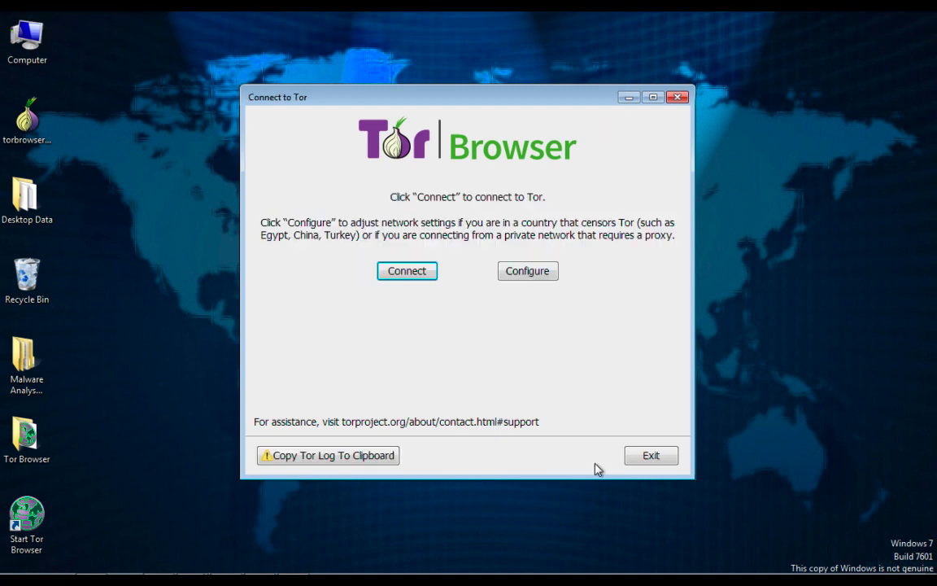
pyautogui.click(408, 273)
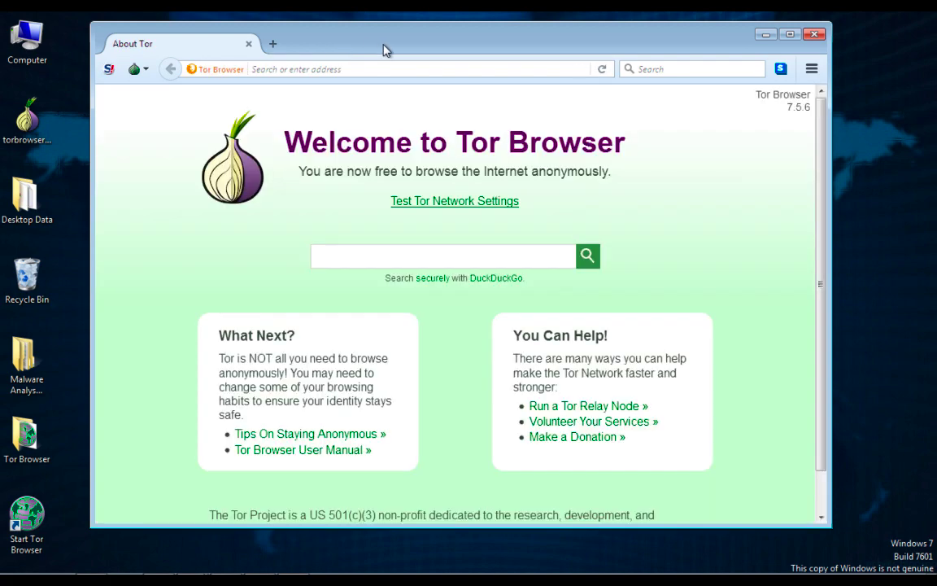
# Browse the C: drive to the hidden_service folder inside the user's profile folder.
pyautogui.click(15, 564)
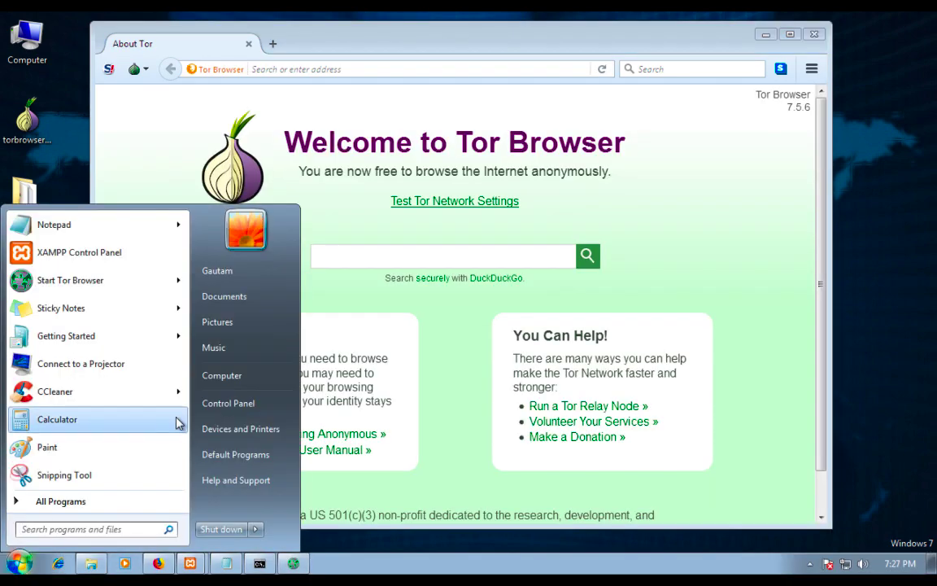
pyautogui.click(232, 376)
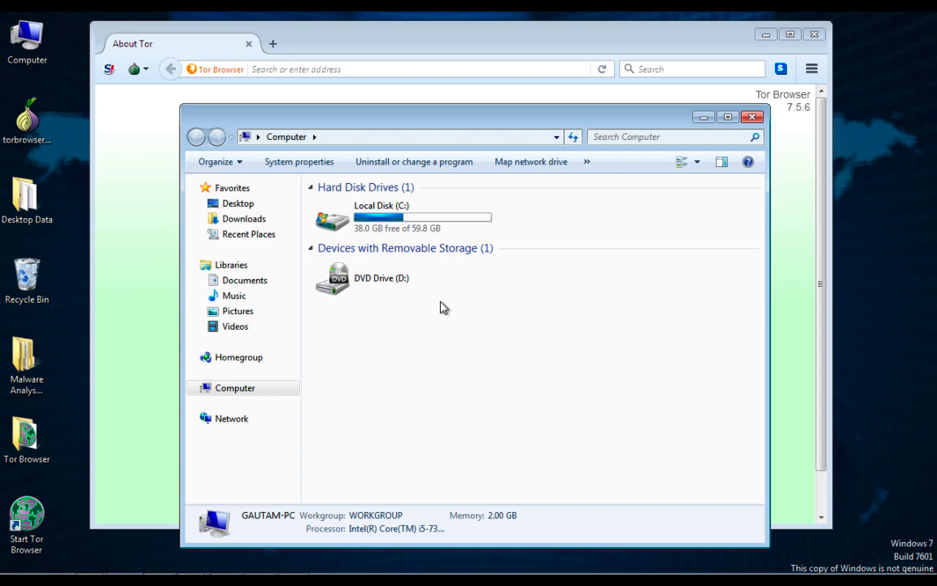
pyautogui.doubleClick(397, 218)
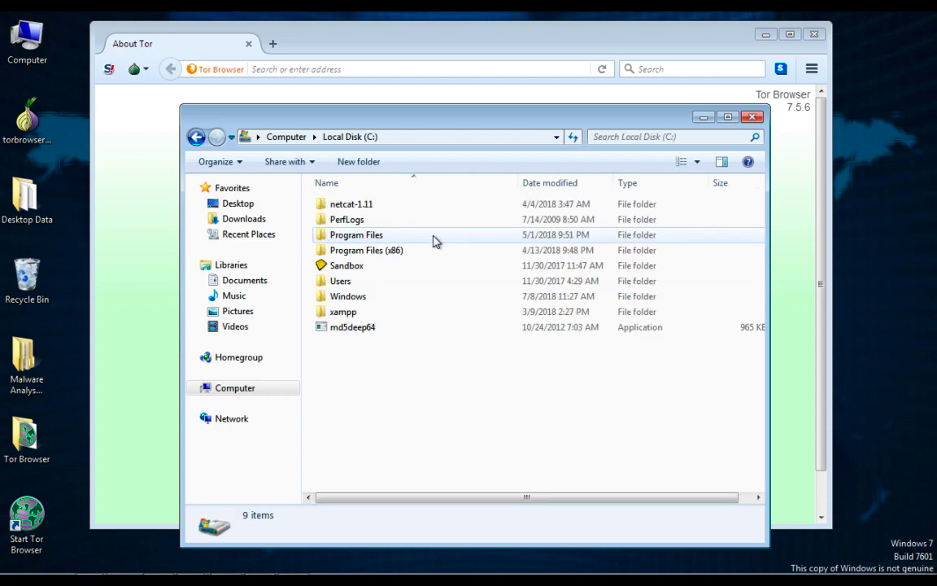
pyautogui.doubleClick(374, 285)
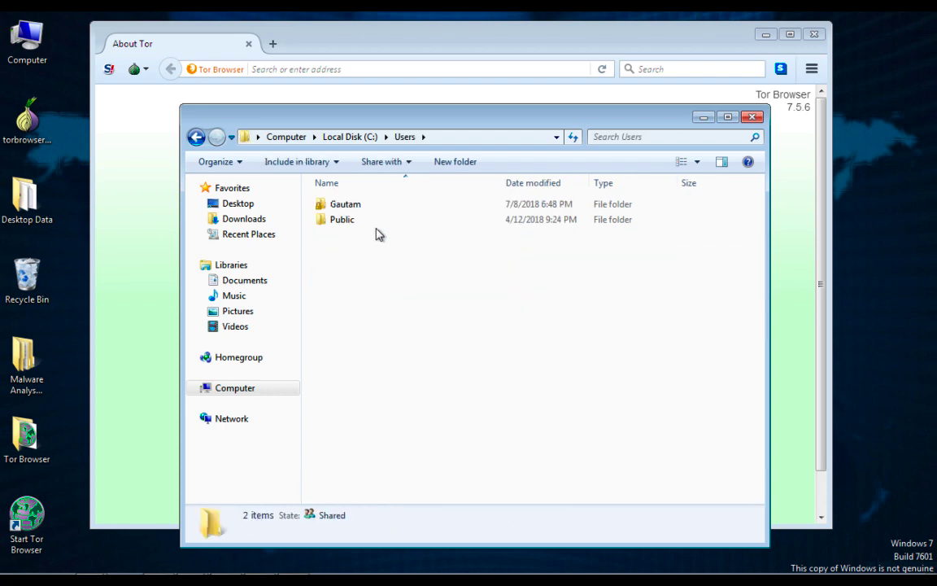
pyautogui.doubleClick(387, 206)
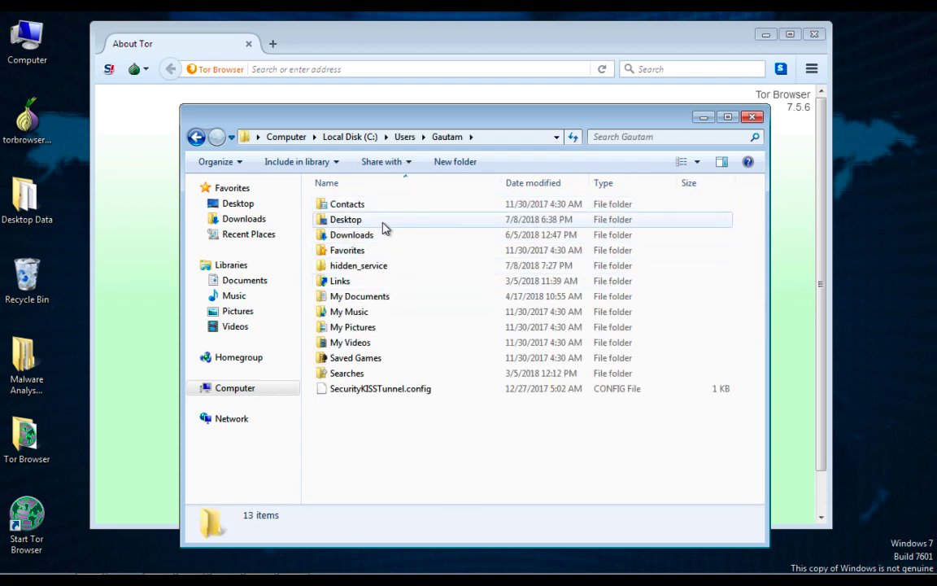
pyautogui.click(383, 270)
pyautogui.doubleClick(383, 268)
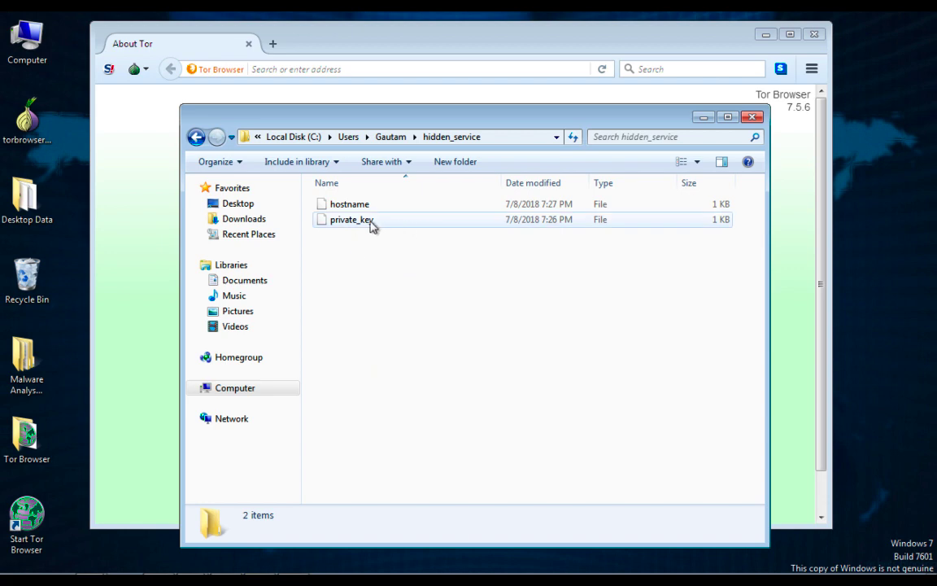
# Open the hostname file in Notepad, copy its onion address, and close the file.
pyautogui.doubleClick(366, 206)
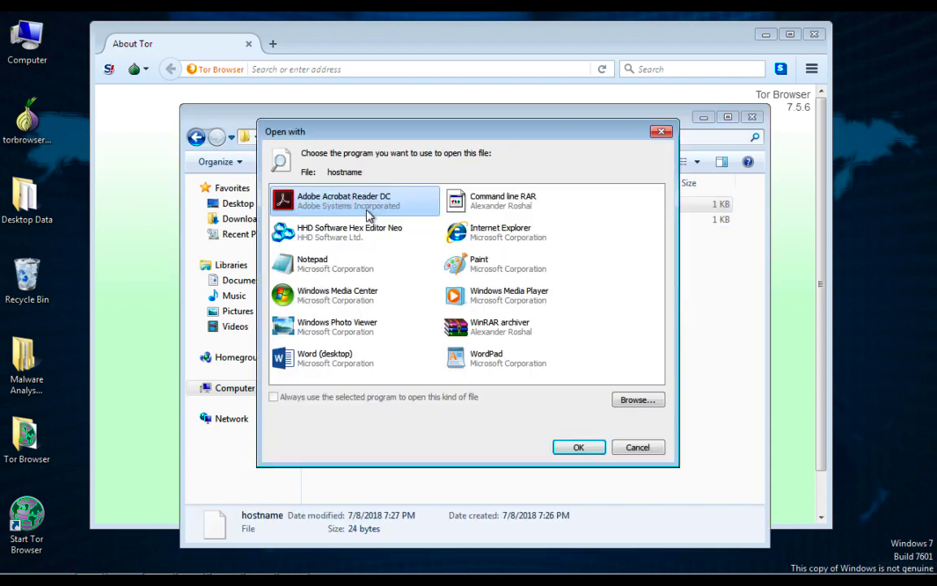
pyautogui.click(356, 267)
pyautogui.click(578, 447)
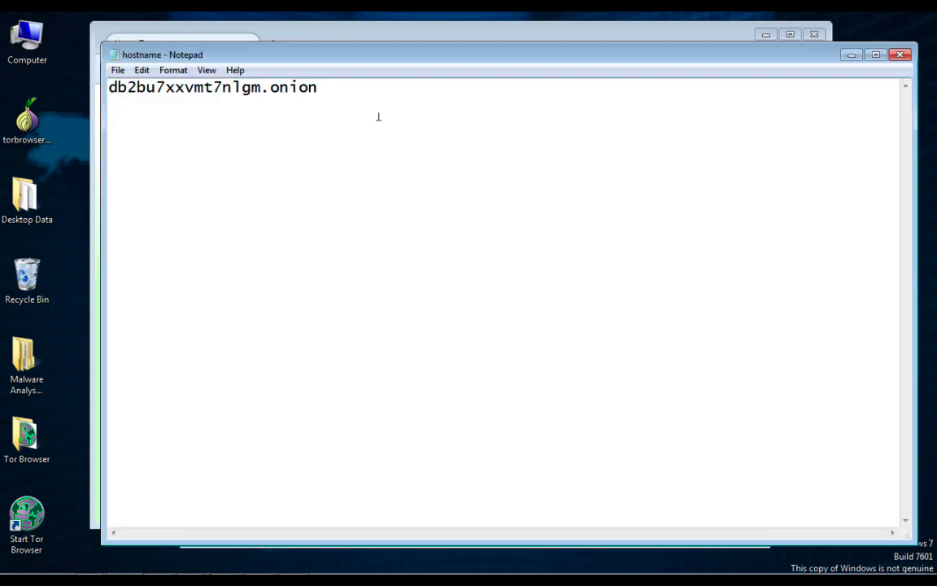
pyautogui.click(338, 82)
pyautogui.hotkey('ctrl', 'a')
pyautogui.rightClick(339, 82)
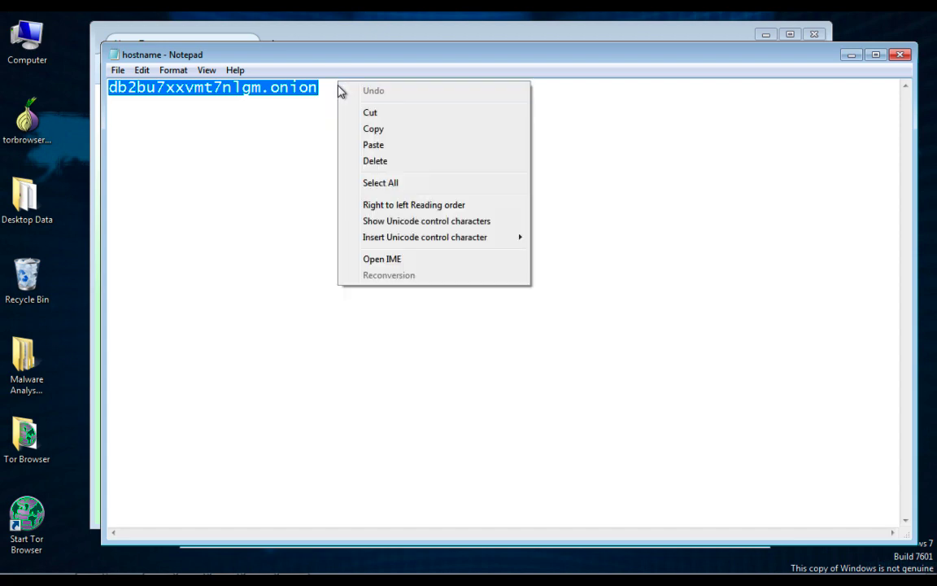
pyautogui.click(370, 130)
pyautogui.click(907, 57)
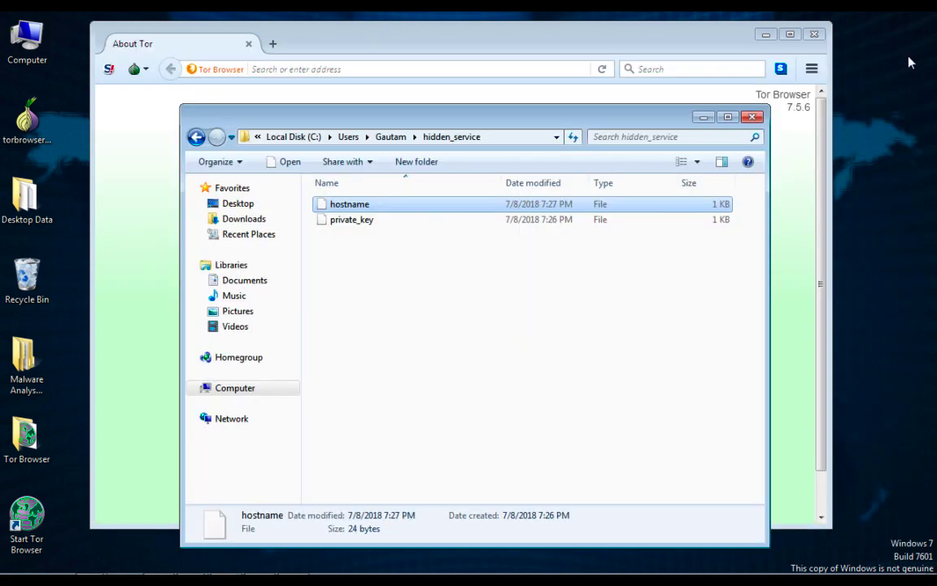
# Load the copied address db2bu7xxvmt7nlgm.onion in Tor Browser and check the heading of the page.
pyautogui.click(312, 69)
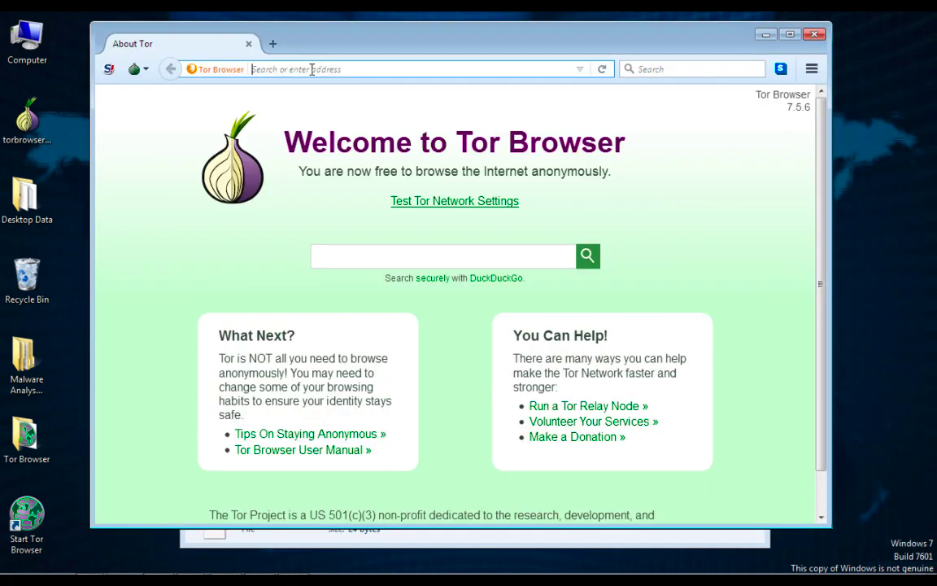
pyautogui.hotkey('ctrl', 'v')
pyautogui.press('Return')
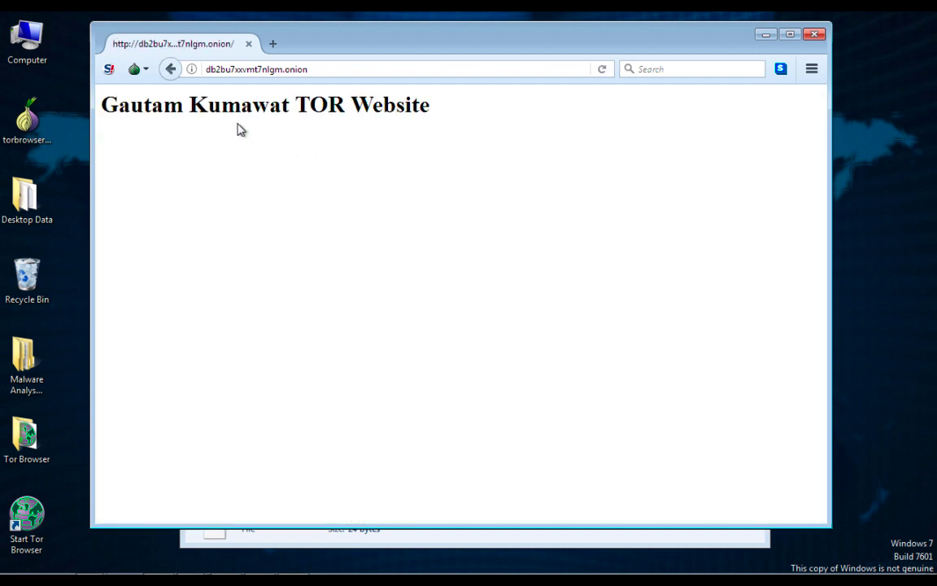
pyautogui.moveTo(208, 104); pyautogui.dragTo(358, 102)
pyautogui.click(330, 94)
# Reload the onion site from its current address.
pyautogui.click(323, 71)
pyautogui.click(324, 71)
pyautogui.press('Return')
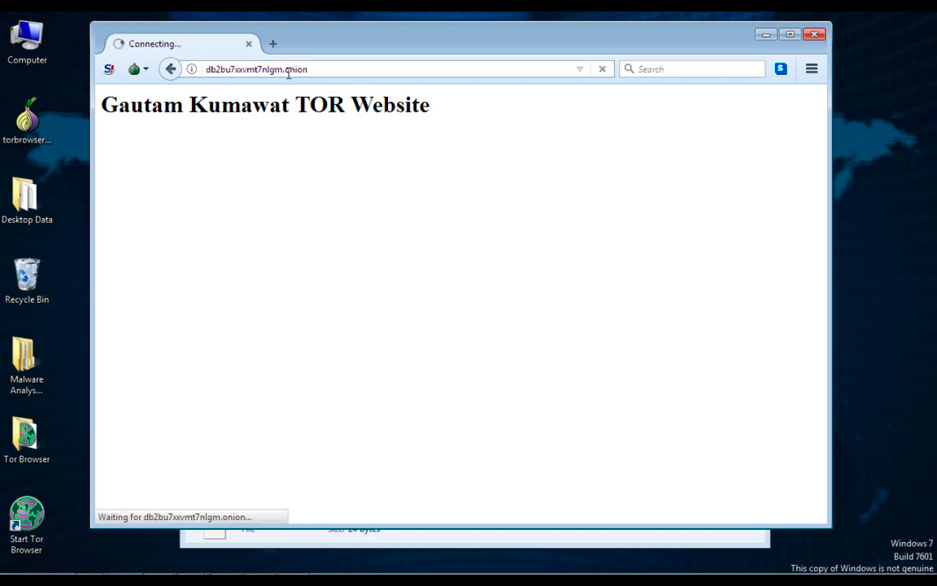
# Reopen db2bu7xxvmt7nlgm.onion in a new tab, closing the original tab, and check the page heading again.
pyautogui.click(282, 70)
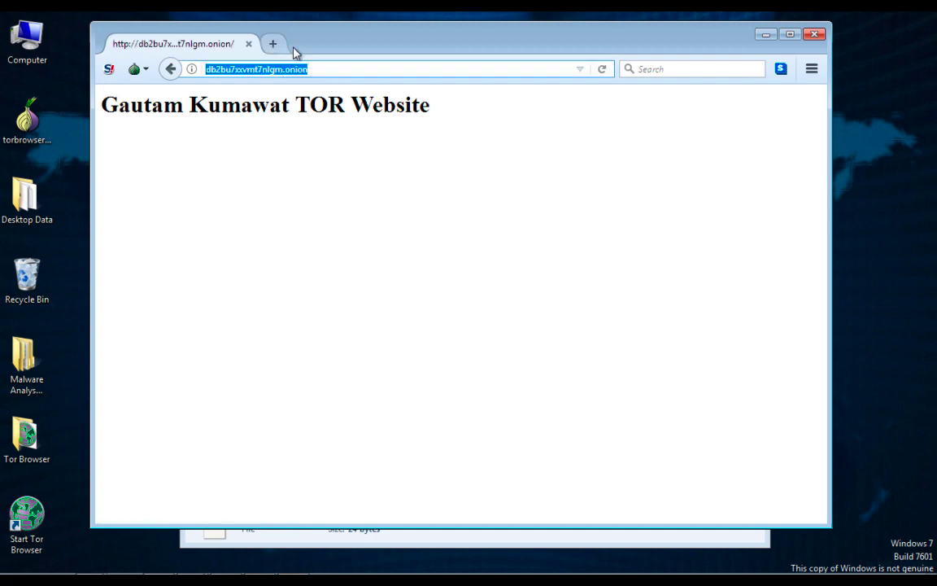
pyautogui.click(273, 44)
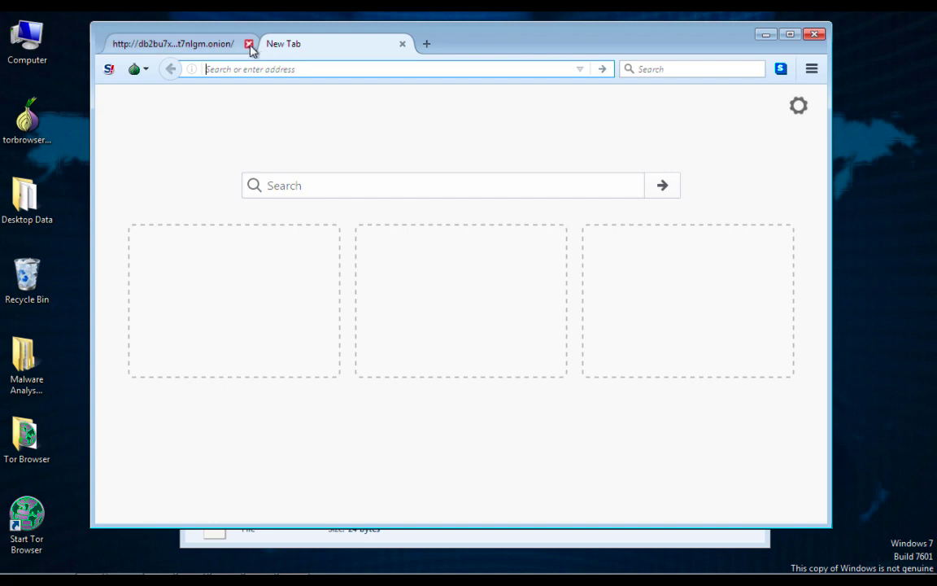
pyautogui.click(249, 43)
pyautogui.hotkey('ctrl', 'v')
pyautogui.press('Return')
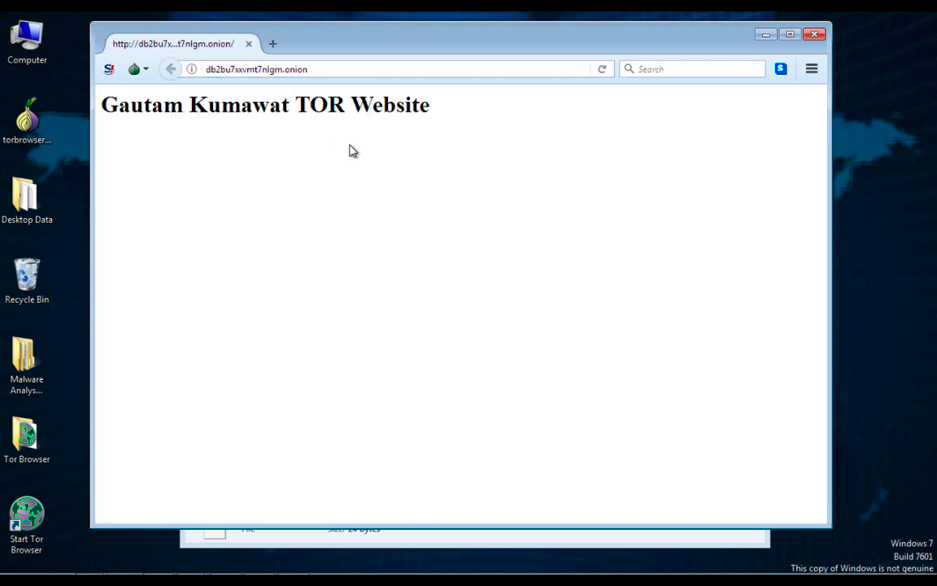
pyautogui.moveTo(130, 104); pyautogui.dragTo(419, 106)
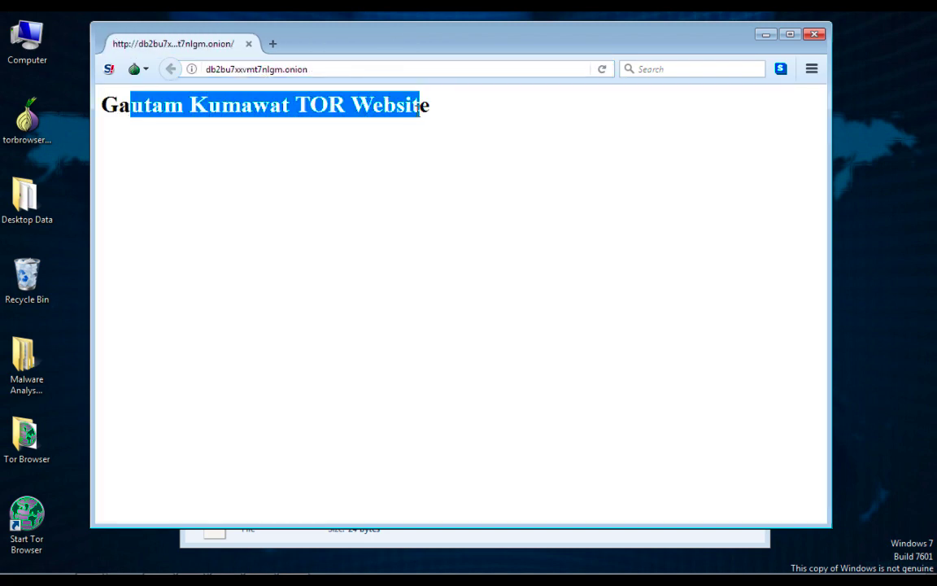
pyautogui.click(373, 73)
pyautogui.click(334, 135)
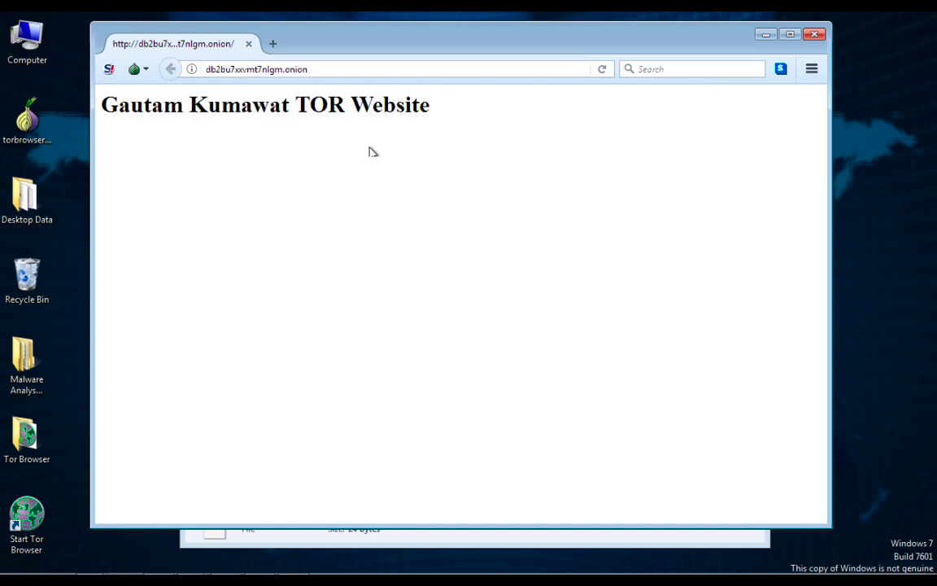
# Select the full onion address in the virtual machine's Tor Browser for copying to the Mac.
pyautogui.click(316, 70)
pyautogui.hotkey('ctrl', 'a')
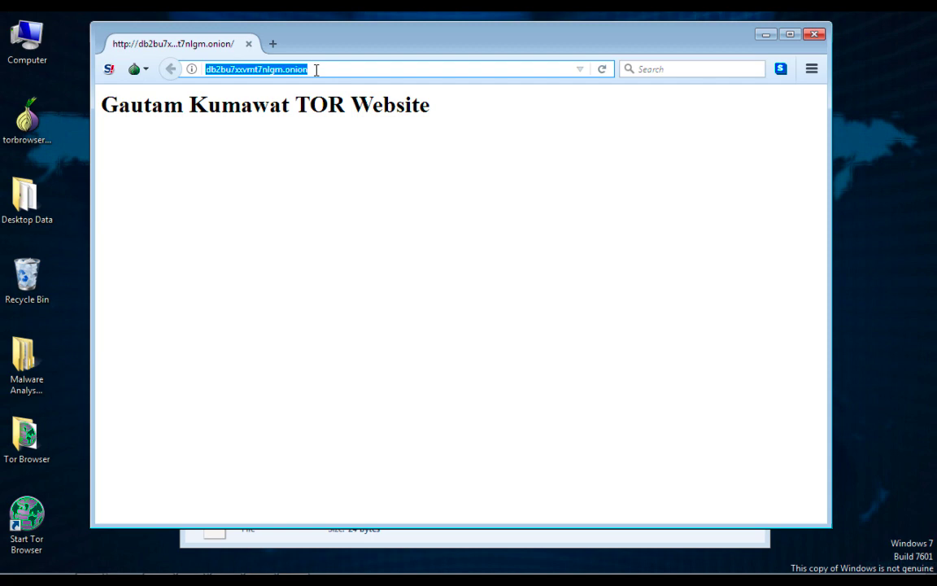
pyautogui.moveTo(412, 5)
pyautogui.click(373, 71)
# Switch to the Mac and launch TorBrowser, closing the VMware Fusion library and Finder windows.
pyautogui.hotkey('ctrl', 'Left')
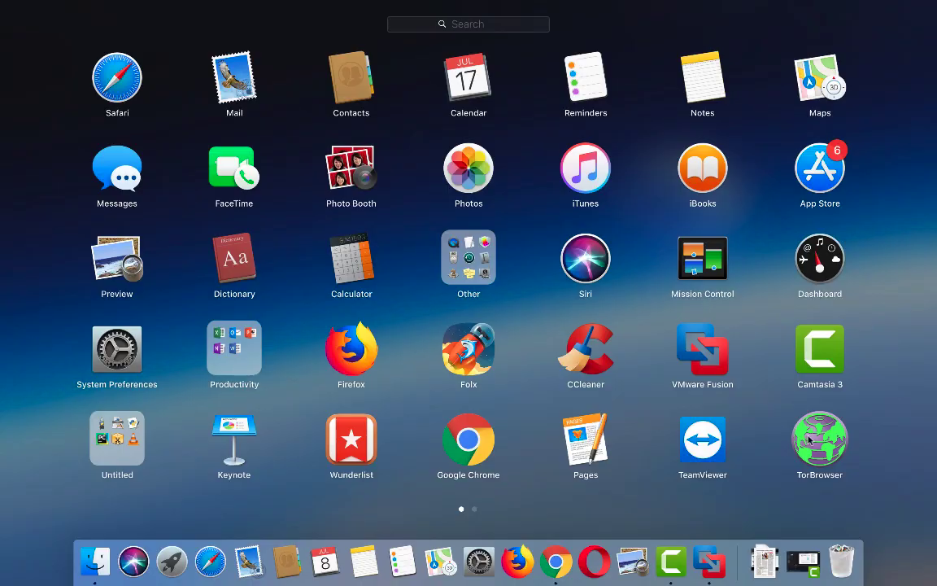
pyautogui.click(810, 440)
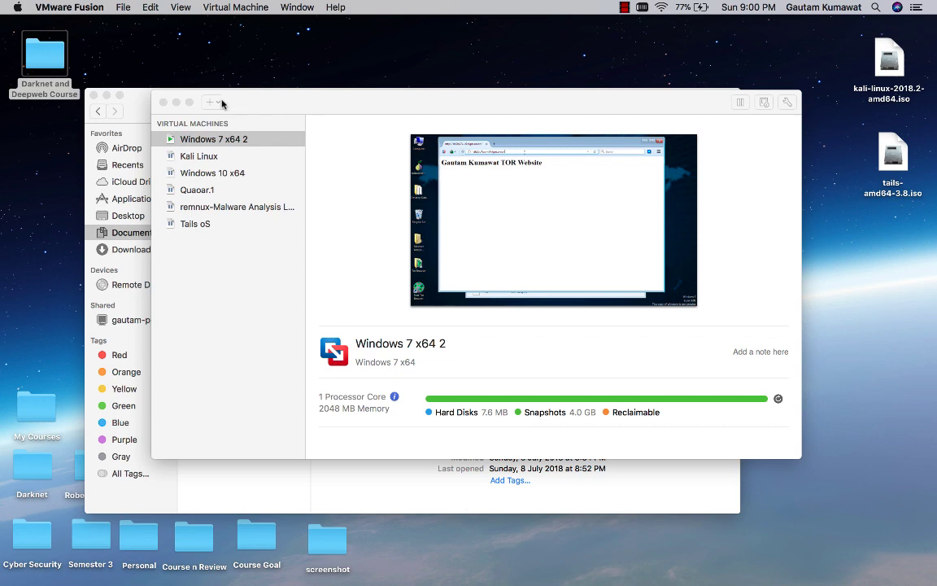
pyautogui.click(163, 102)
pyautogui.click(94, 96)
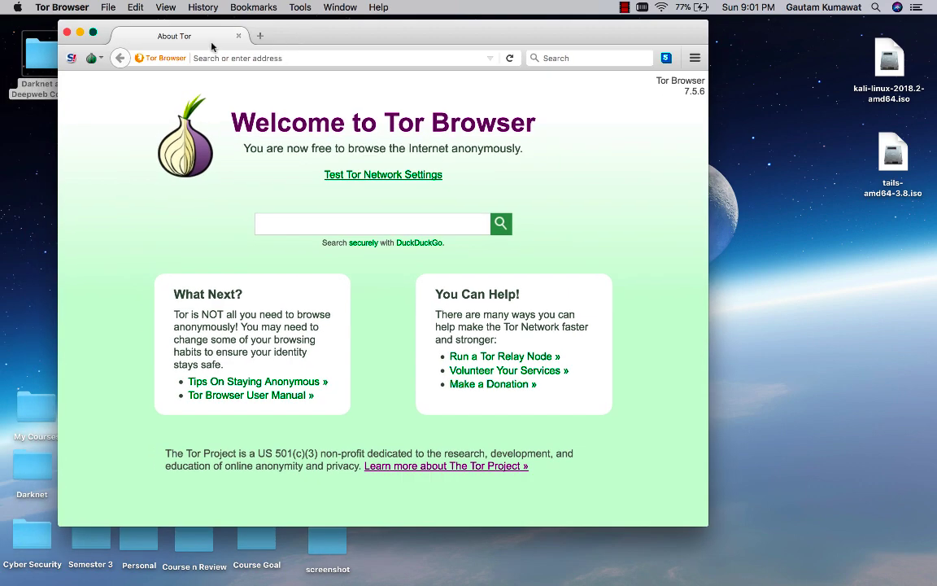
# Load db2bu7xxvmt7nlgm.onion in the Mac's Tor Browser and check the heading of the hosted page.
pyautogui.click(252, 60)
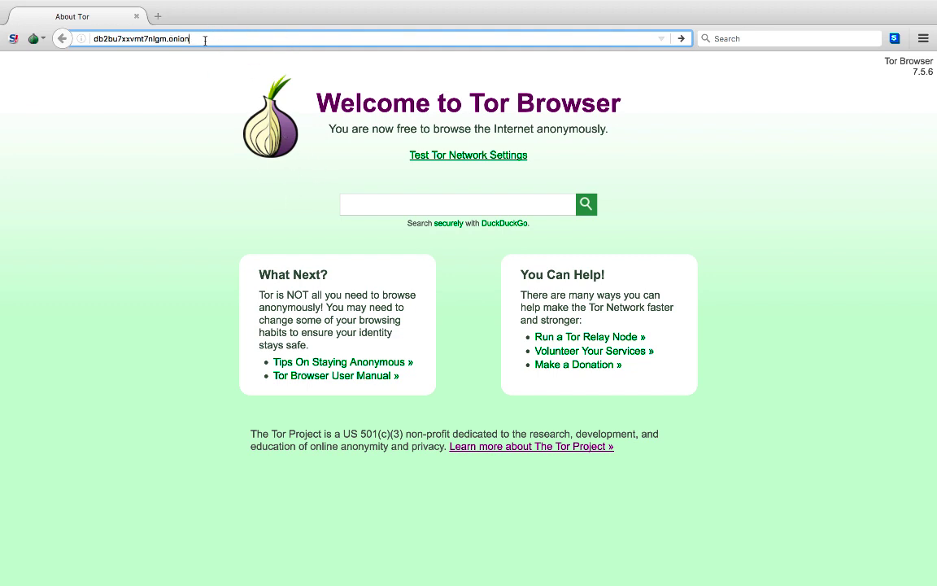
pyautogui.moveTo(207, 4)
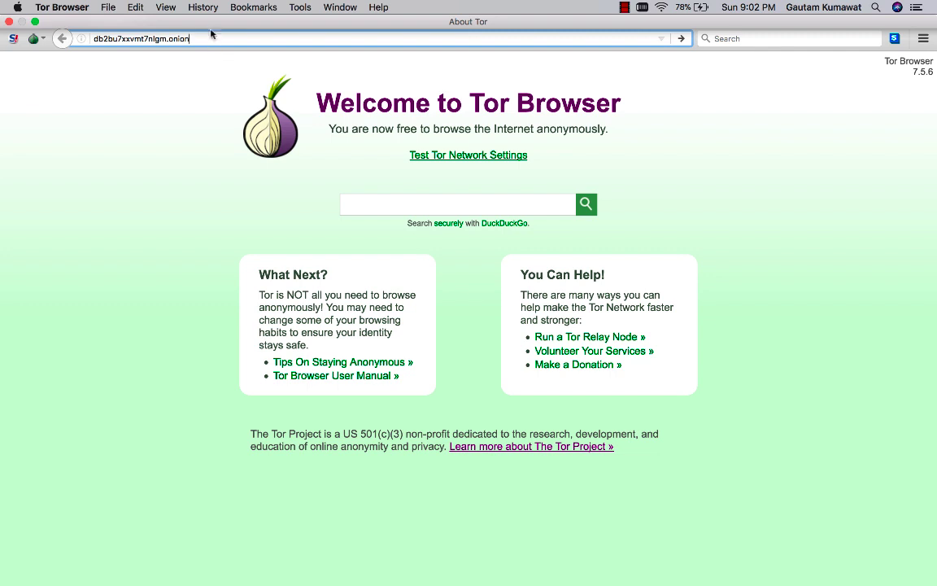
pyautogui.press('Return')
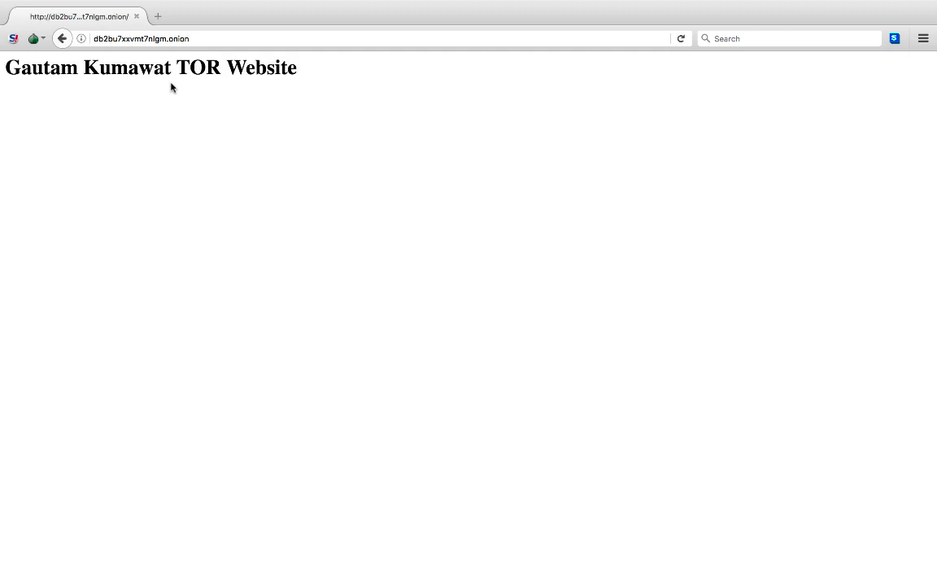
pyautogui.moveTo(6, 64); pyautogui.dragTo(296, 72)
pyautogui.click(297, 72)
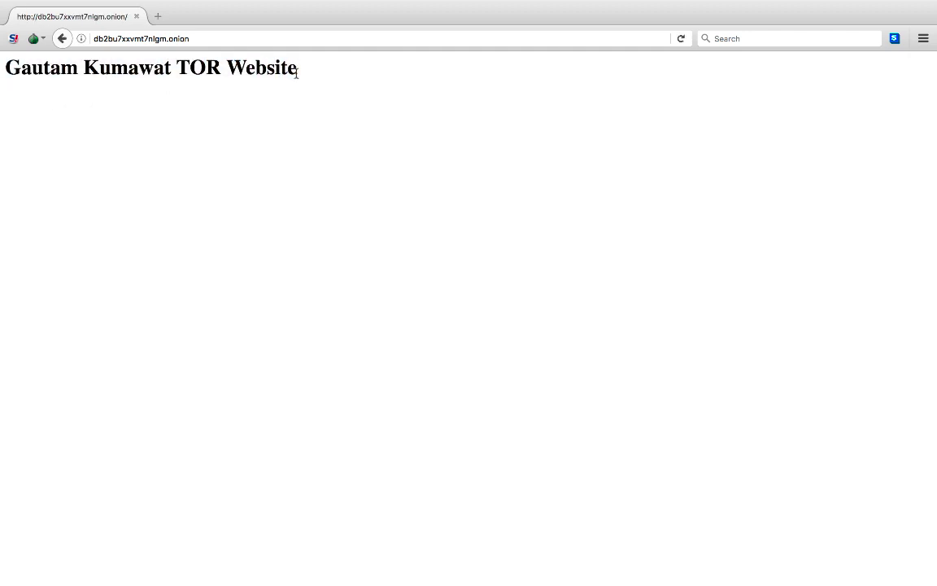